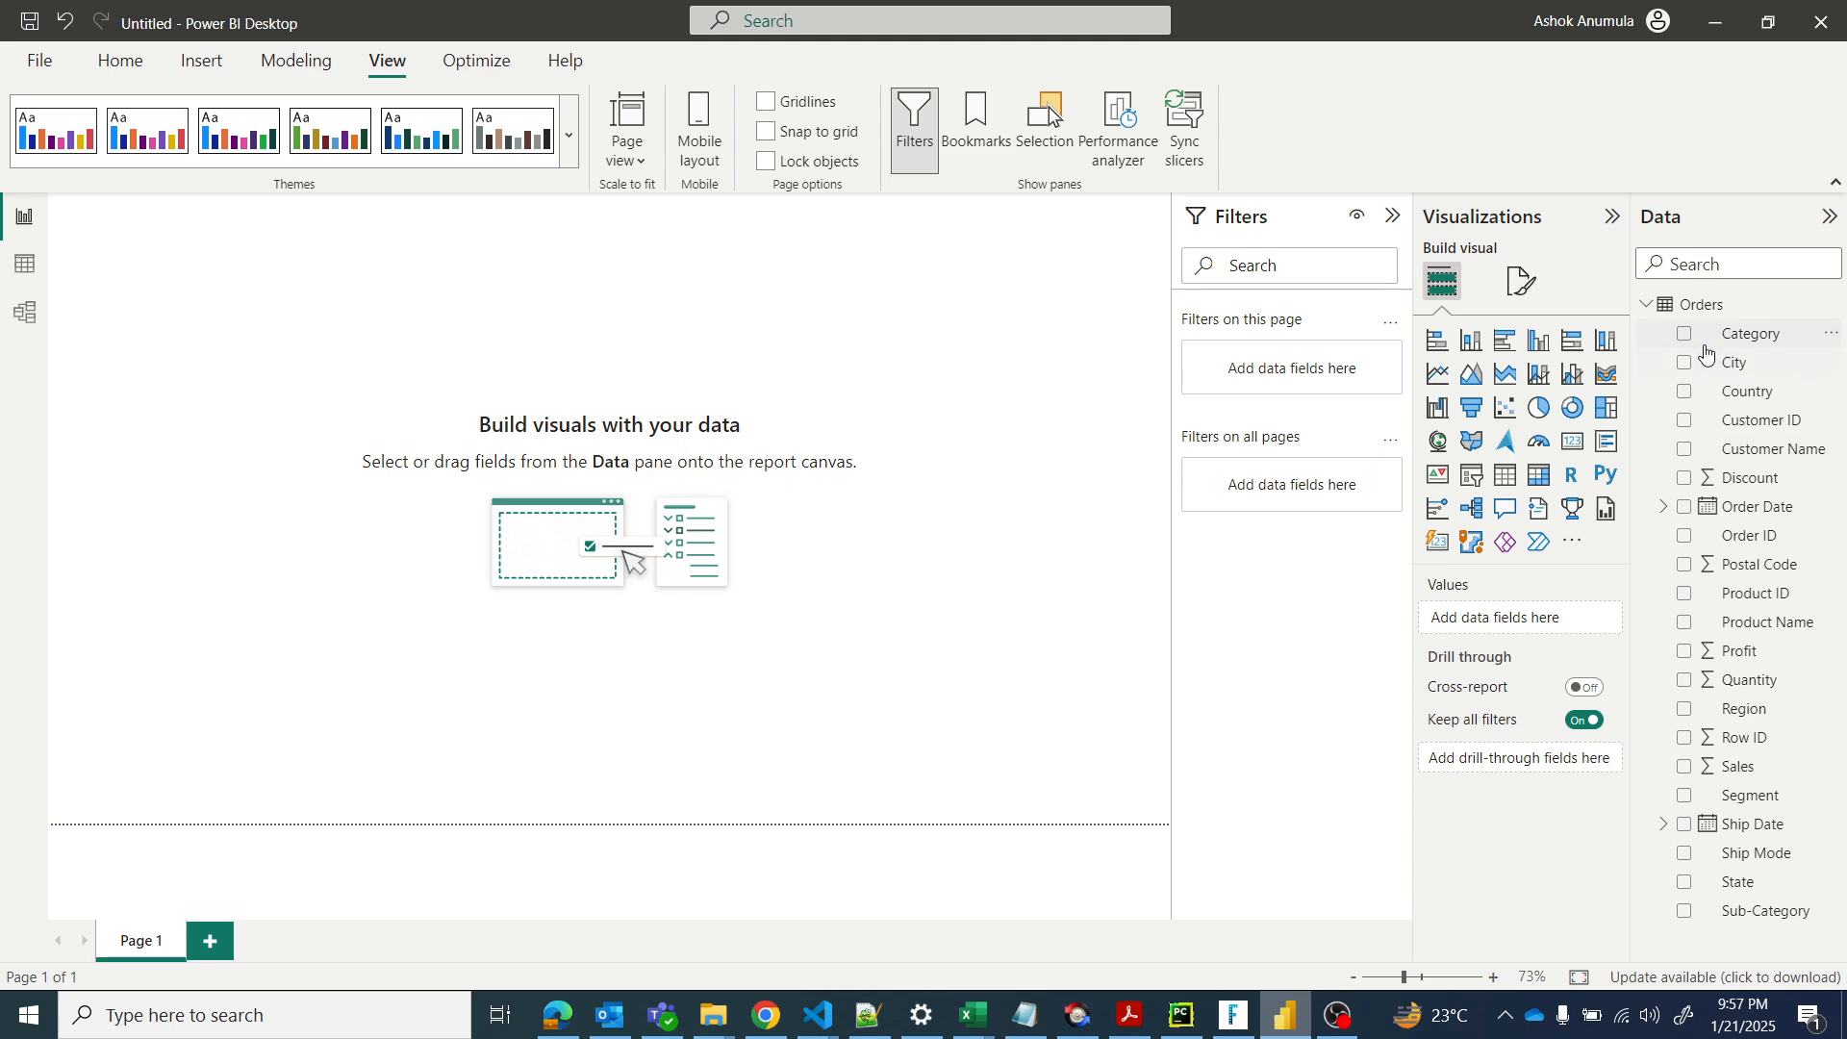
Step: Create a new measure in the Orders table defined as Sales_Sum = SUM(Orders[Sales])
left_click(141, 48)
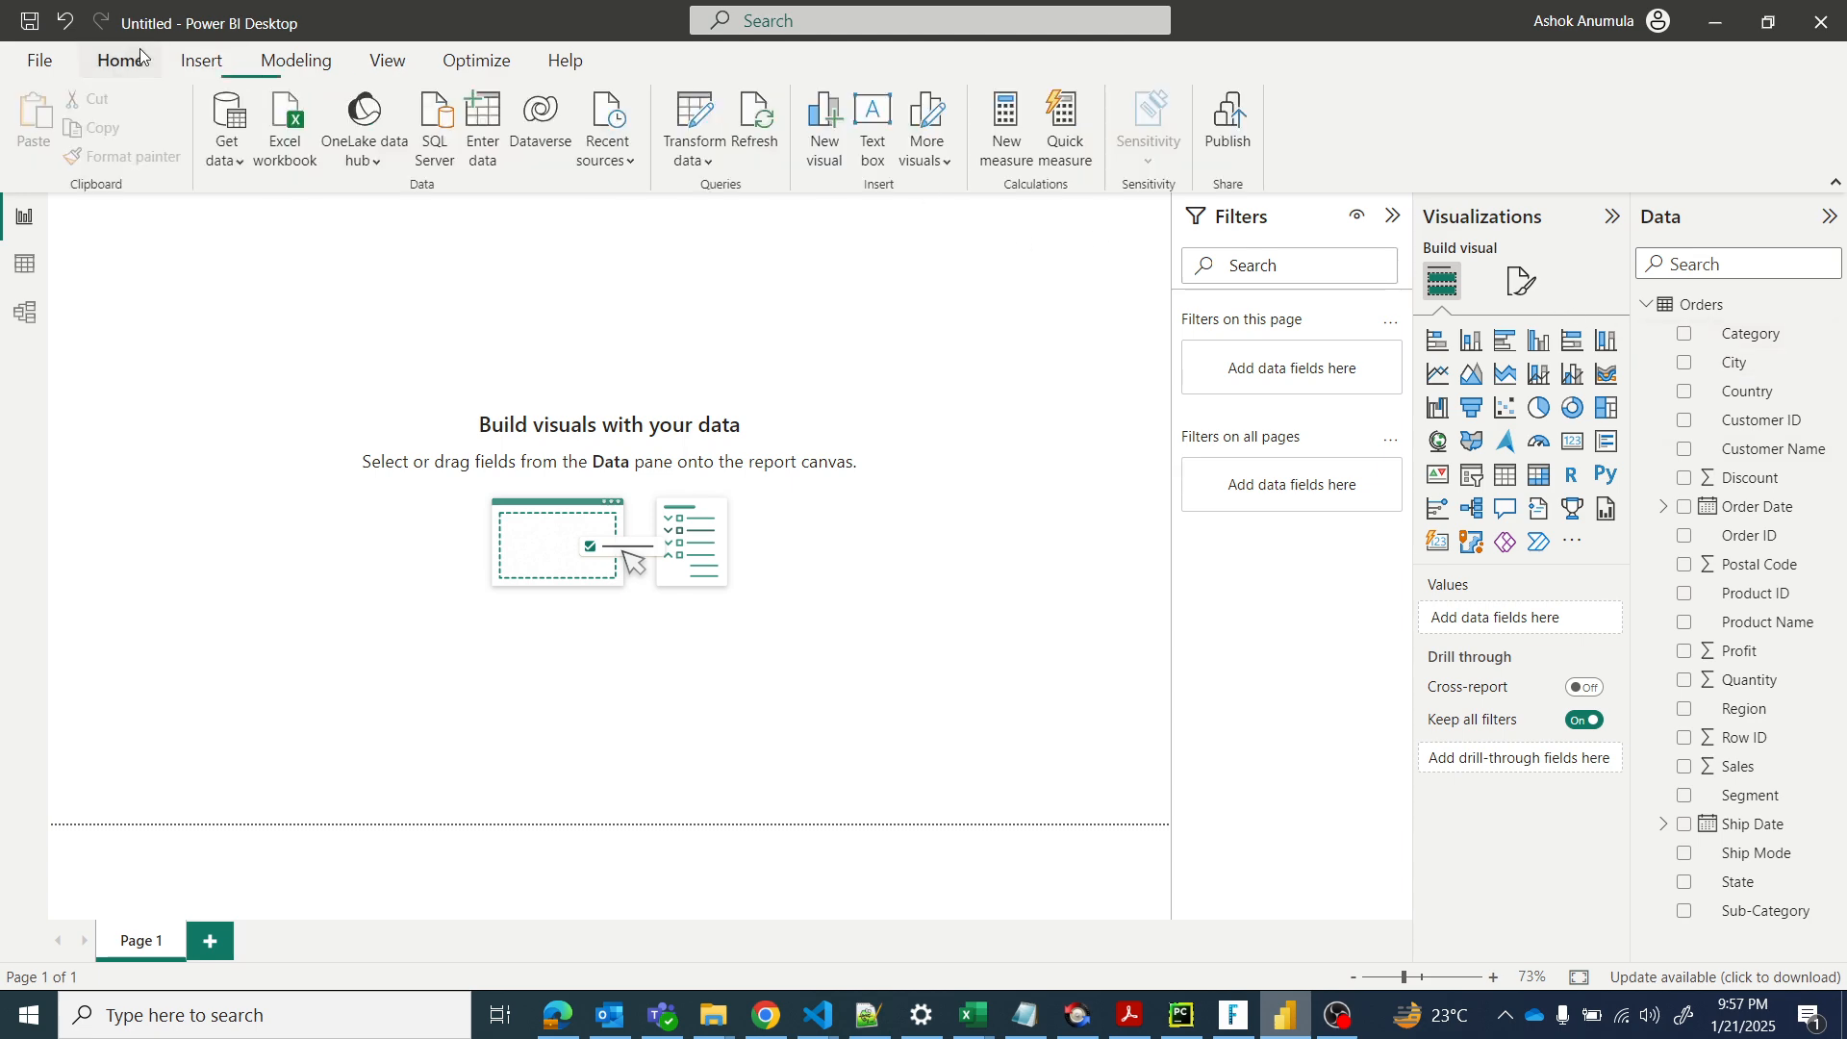
left_click(1007, 123)
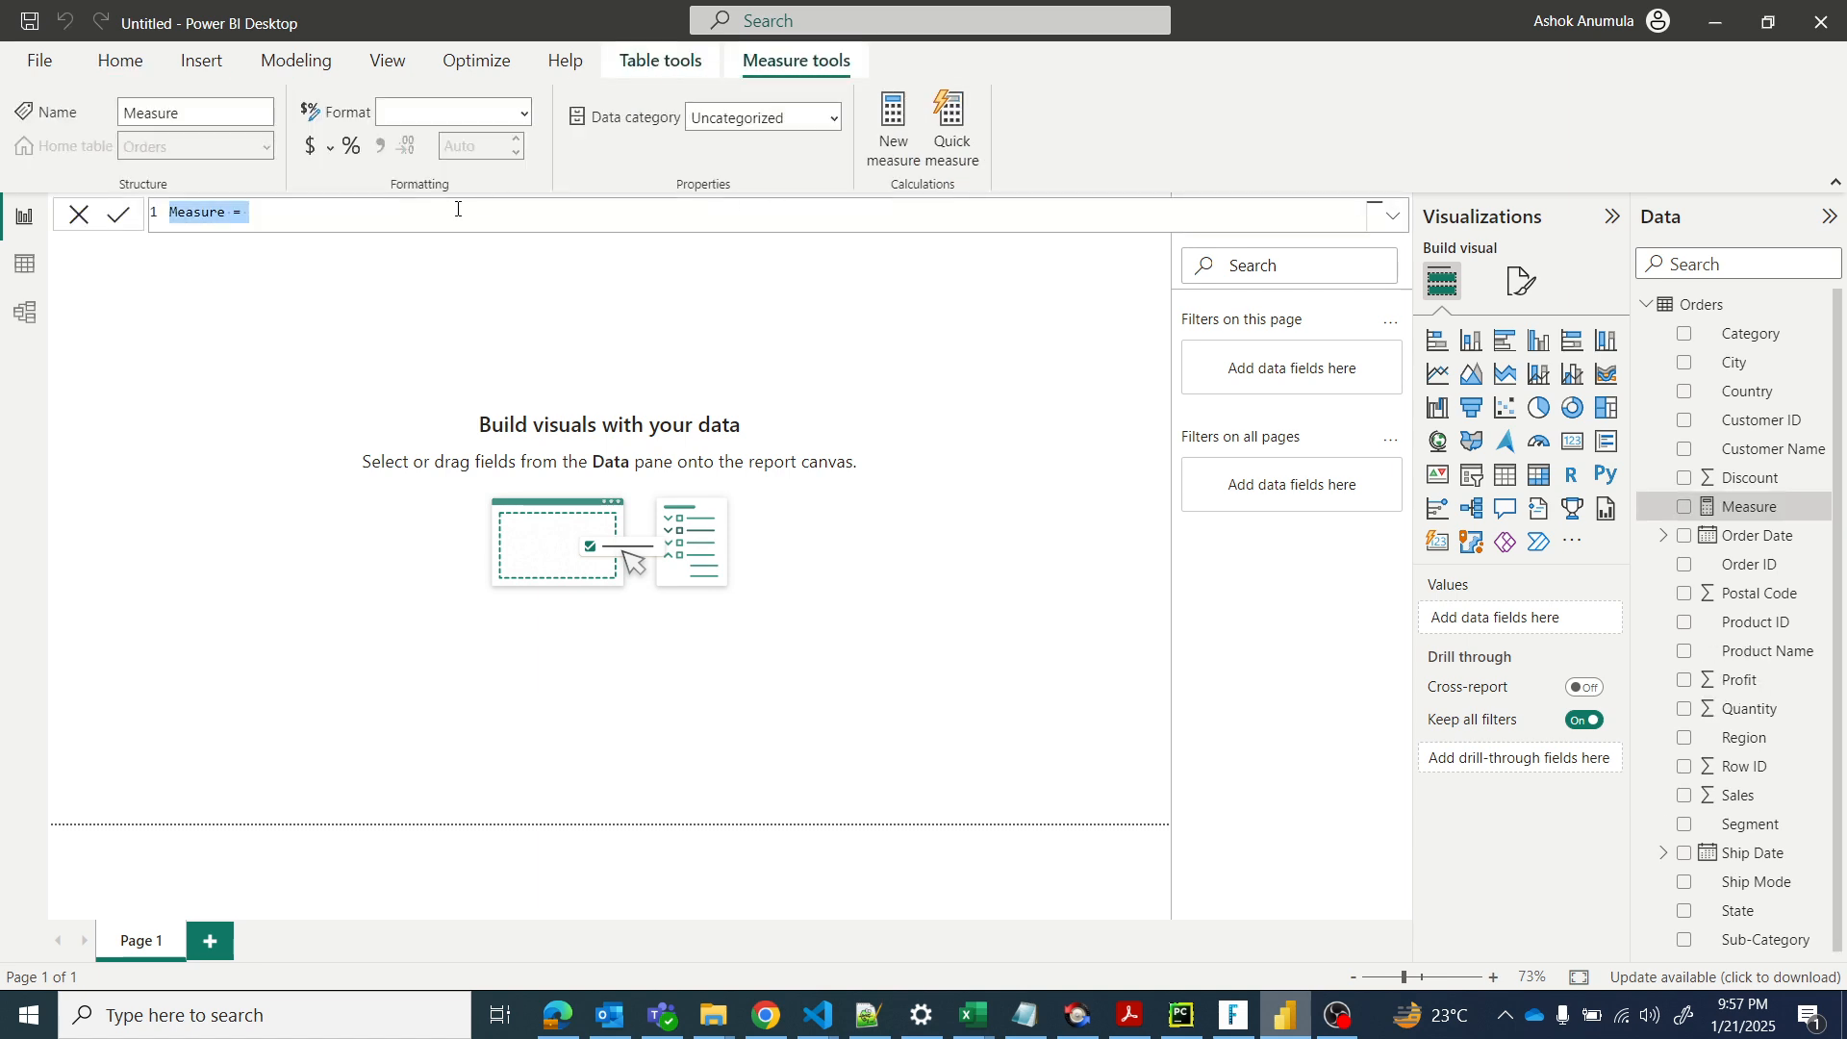
type("Sales")
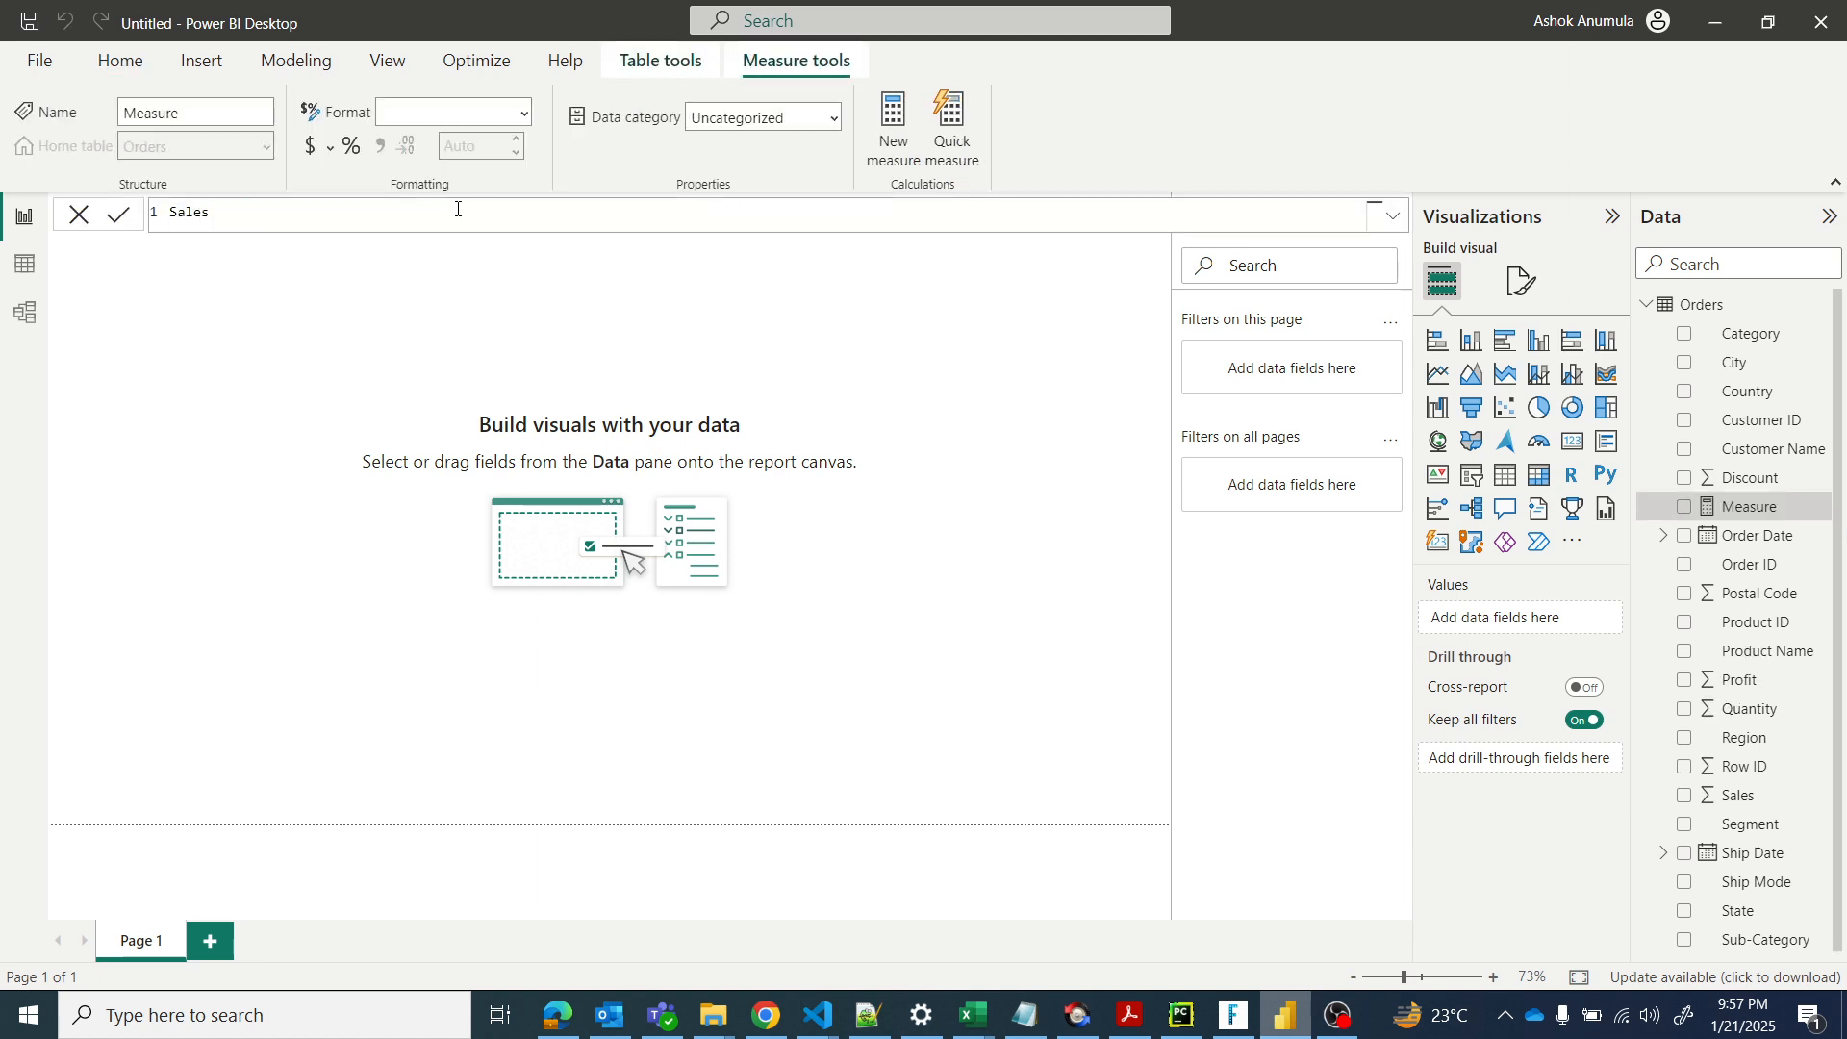
type("_Sum")
type(" = Sal")
key("BackSpace")
key("BackSpace")
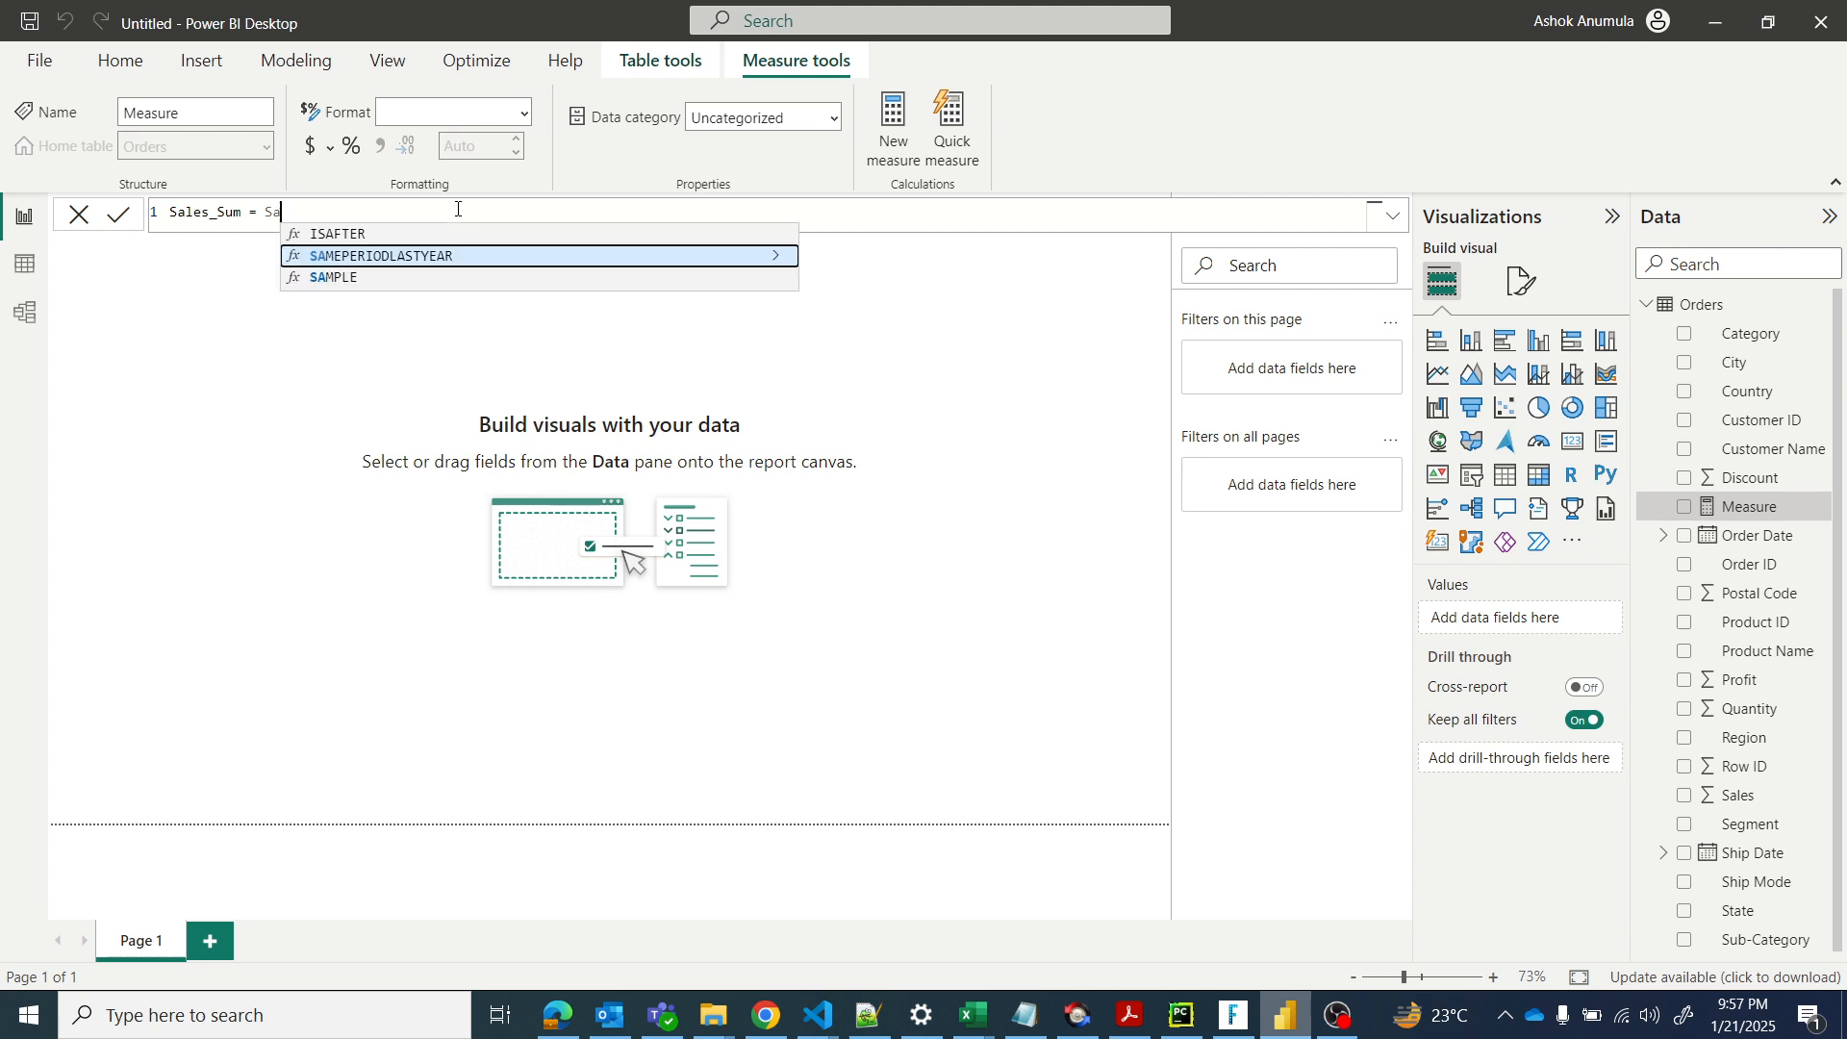
type("UM")
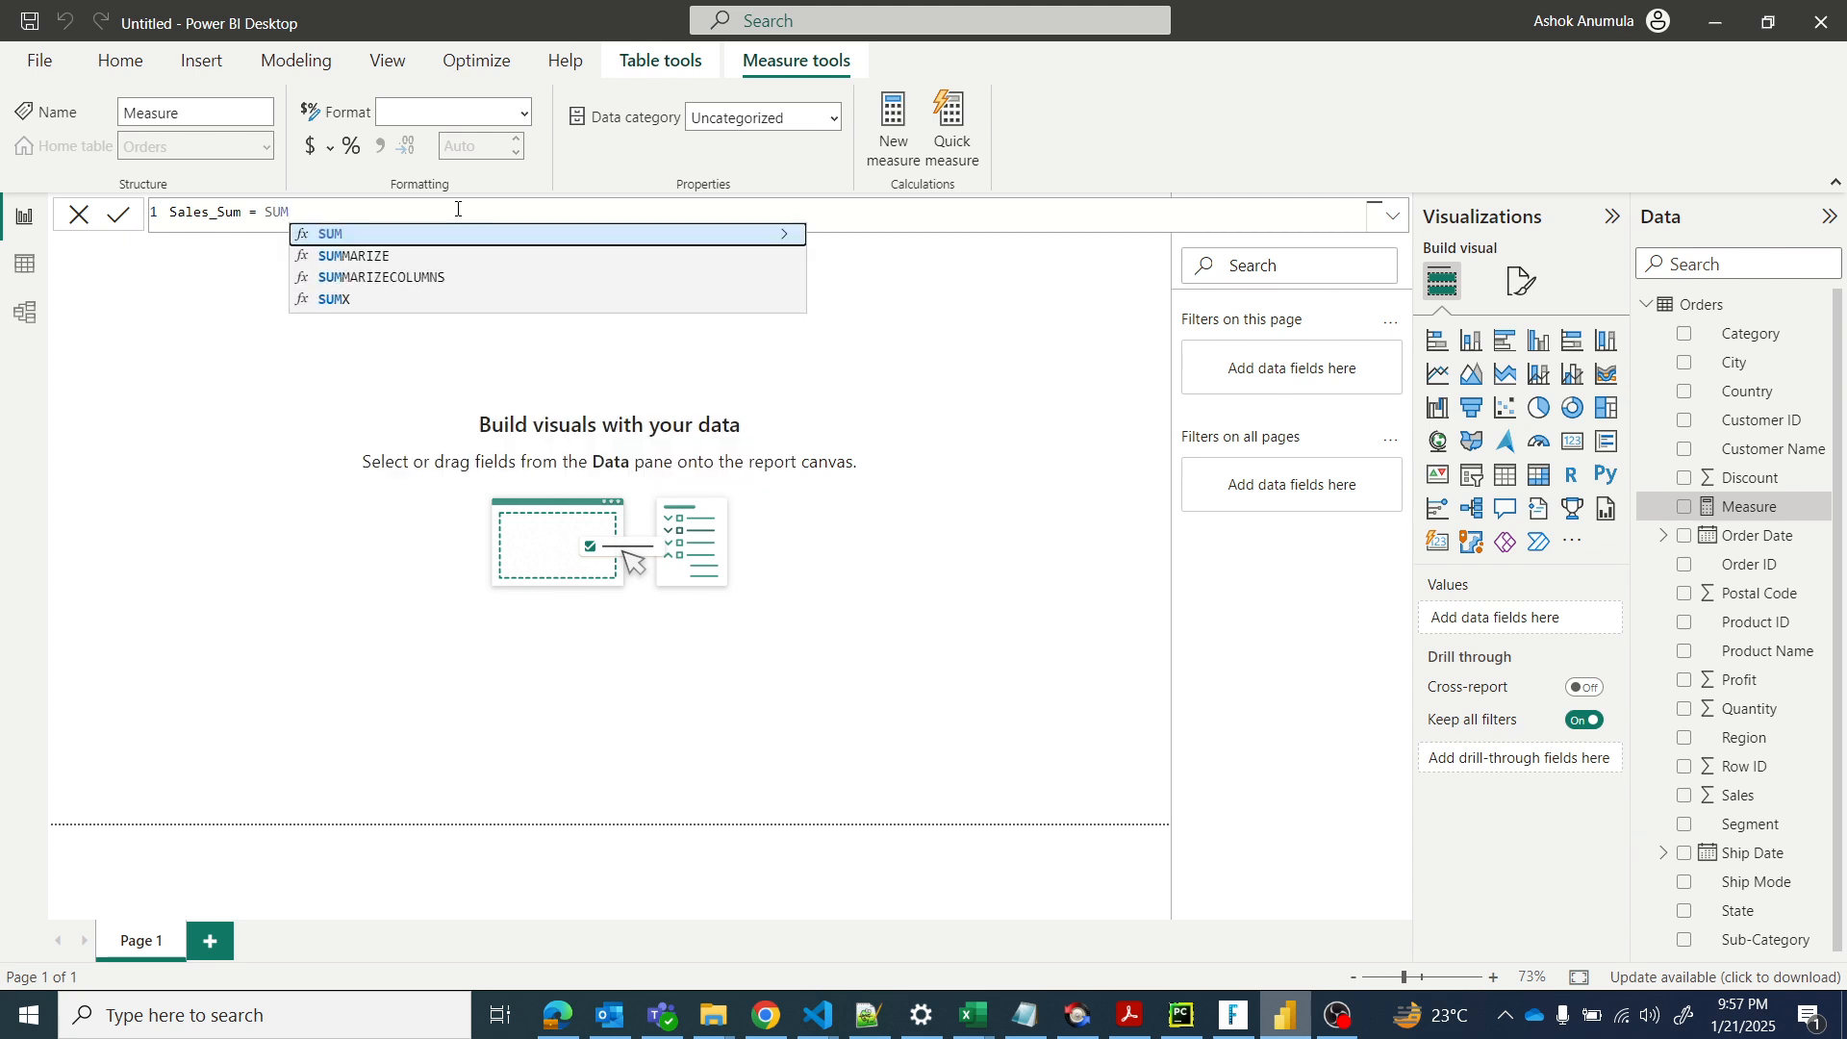
type("(sale")
key("Tab")
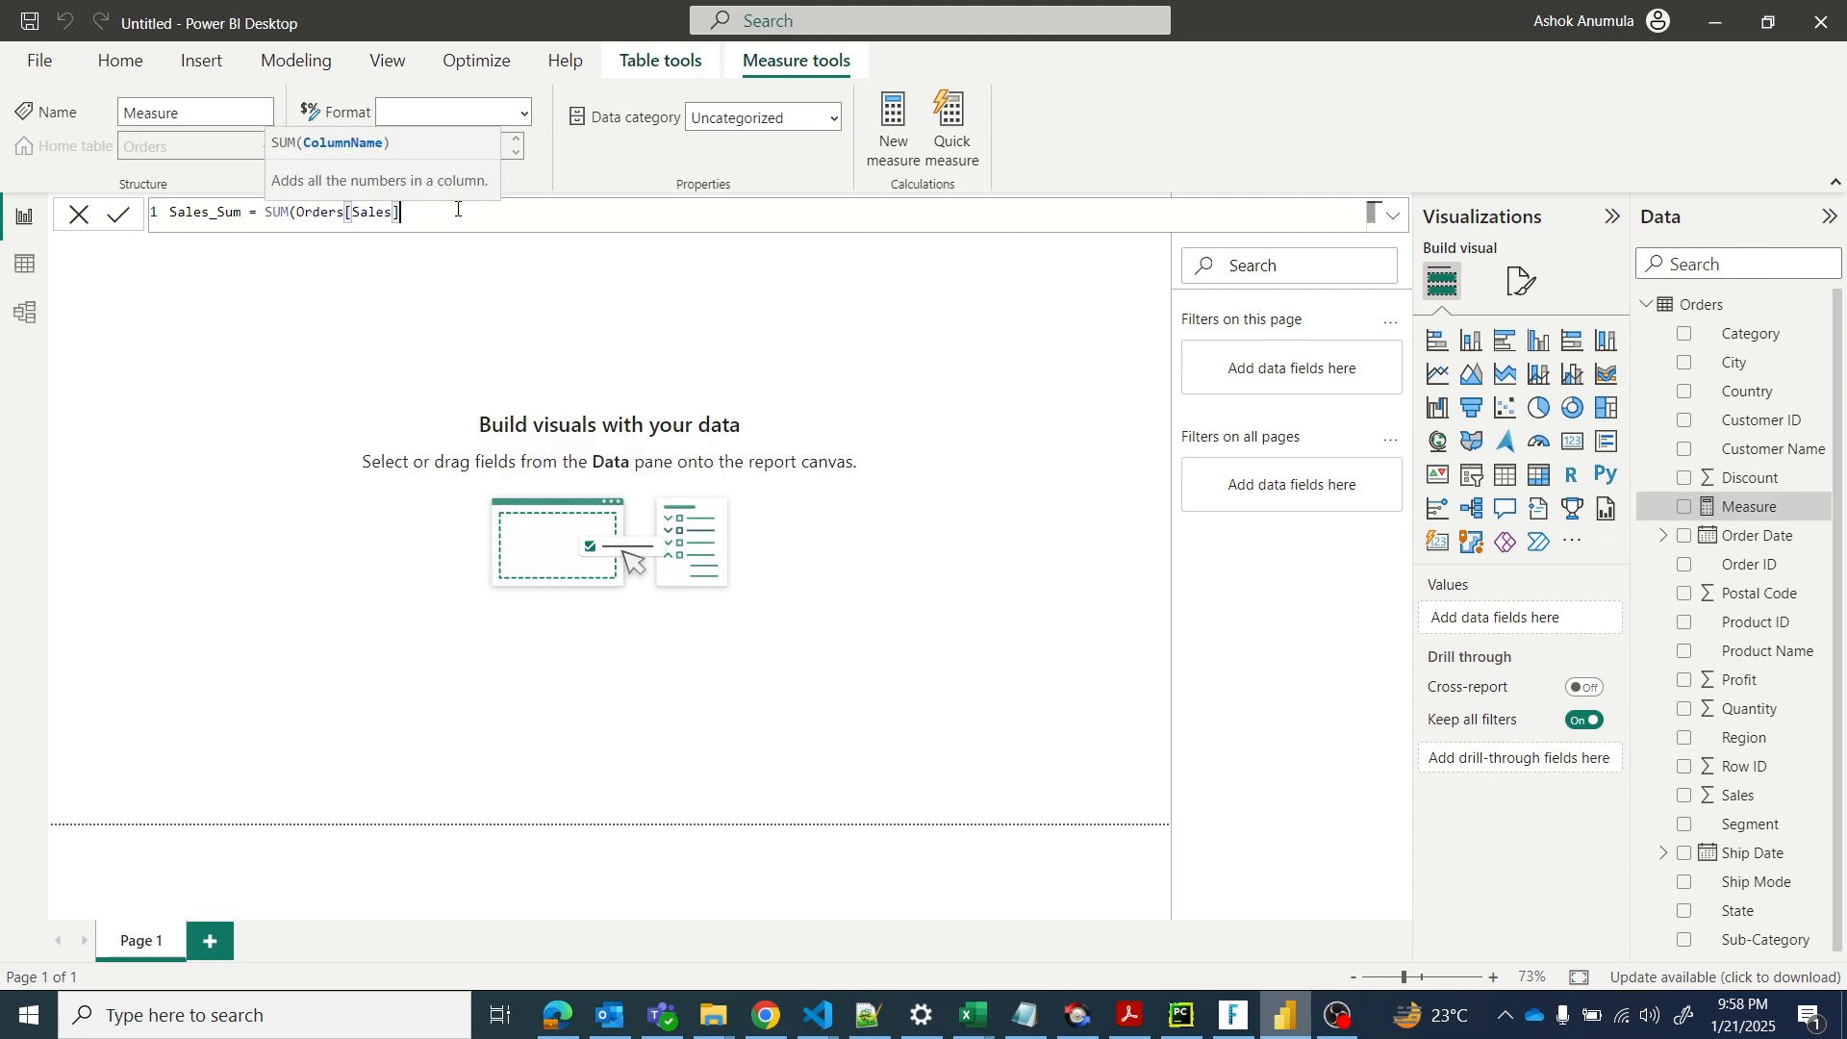
type(")")
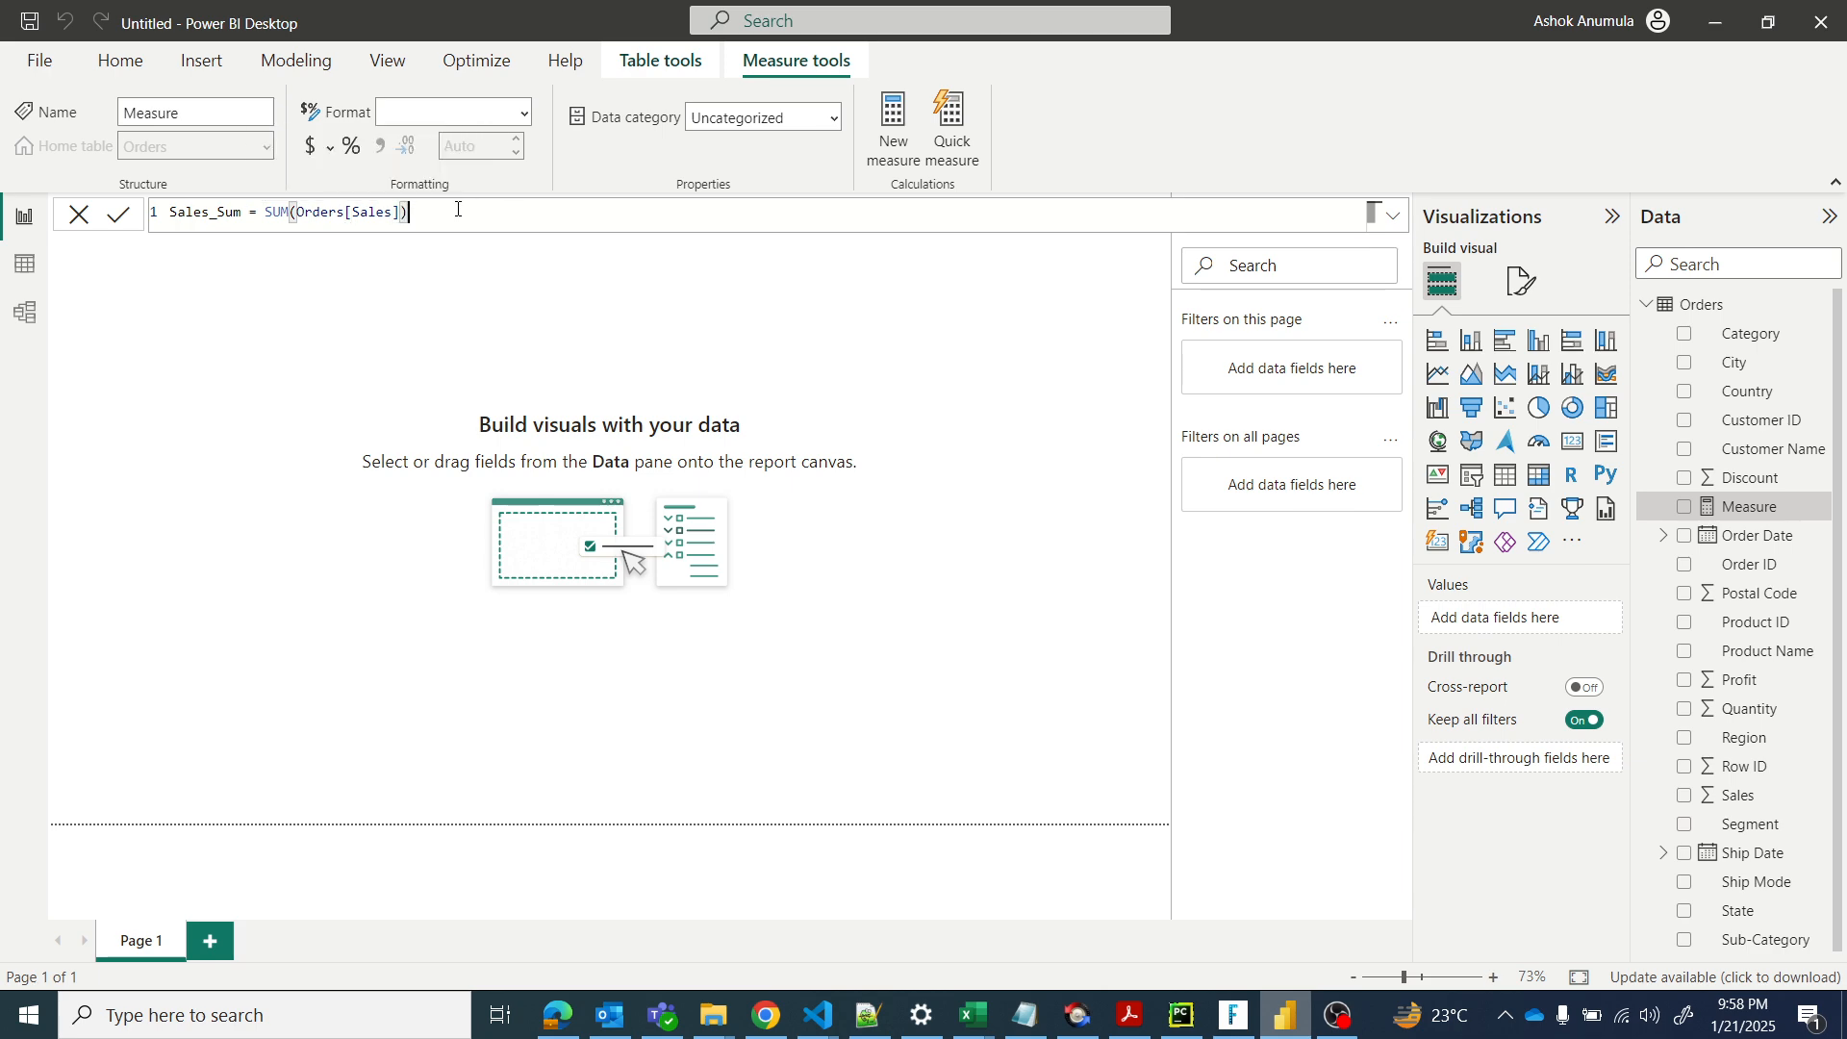
left_click(120, 216)
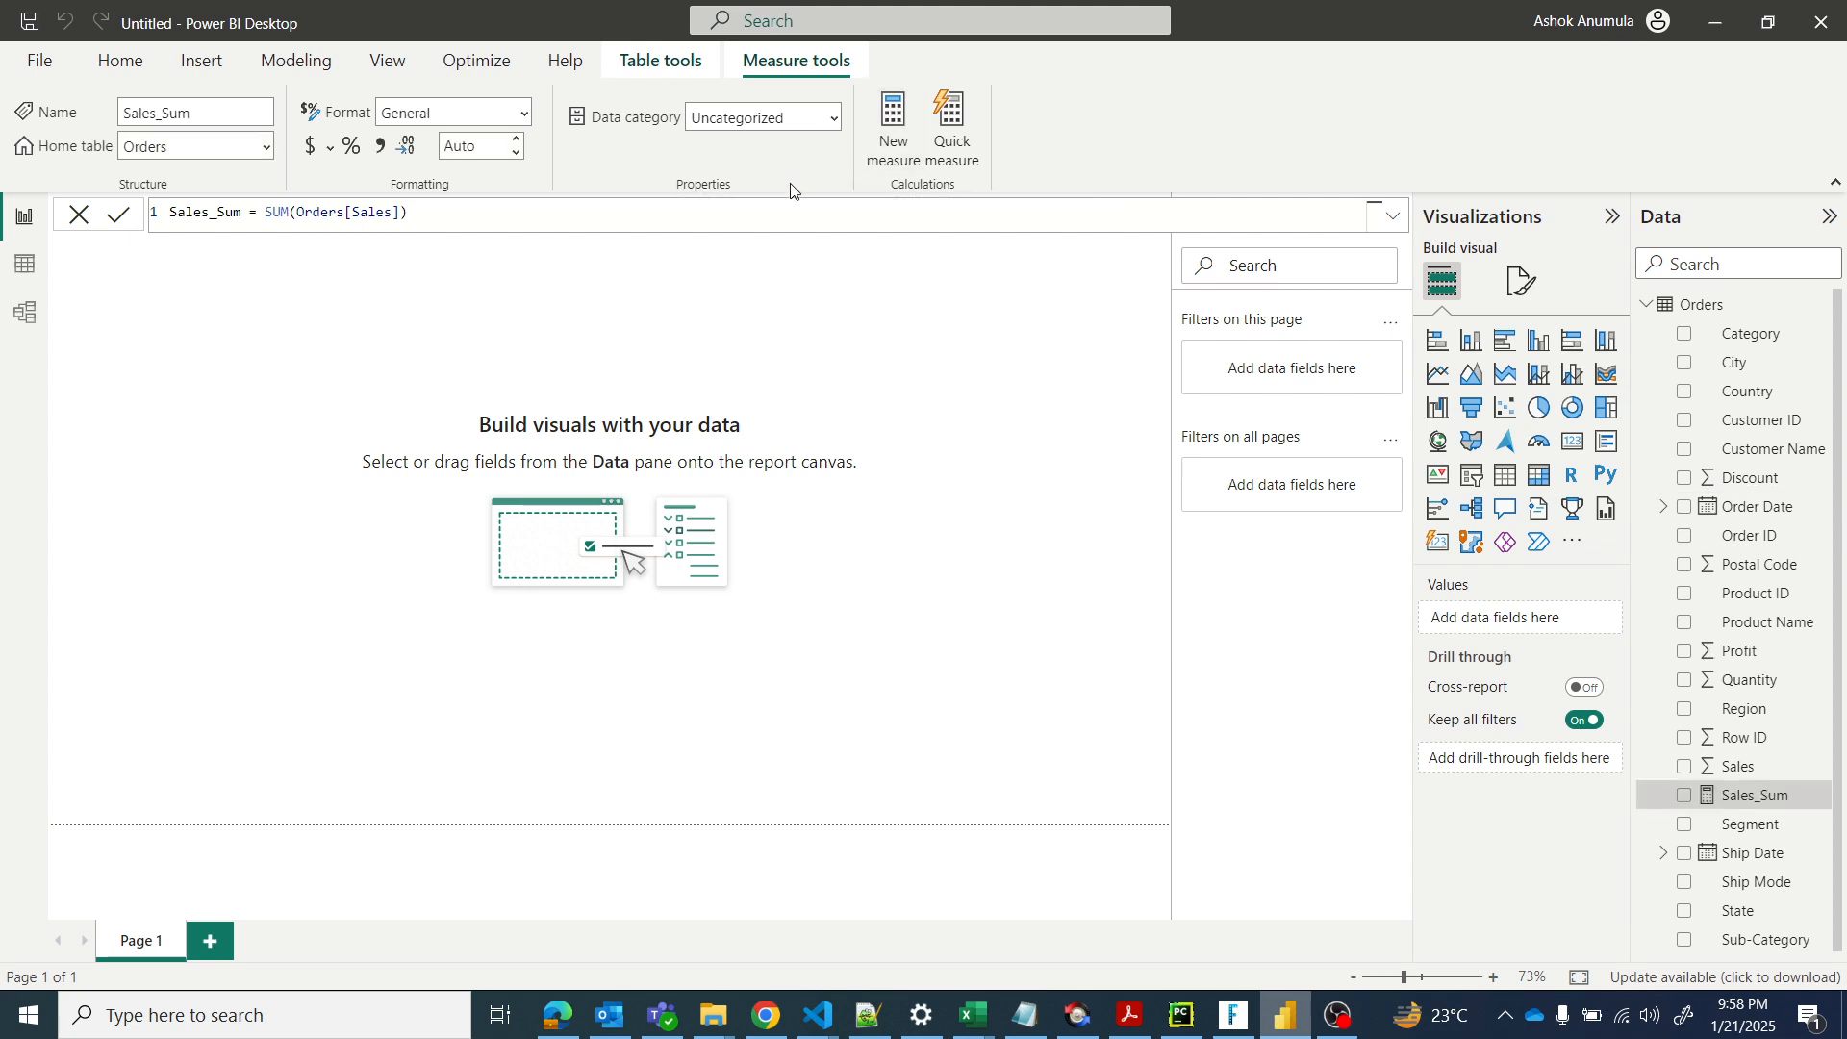
Step: Create a second measure defined as Sales_Avg = Average(Orders[Sales])
type("S")
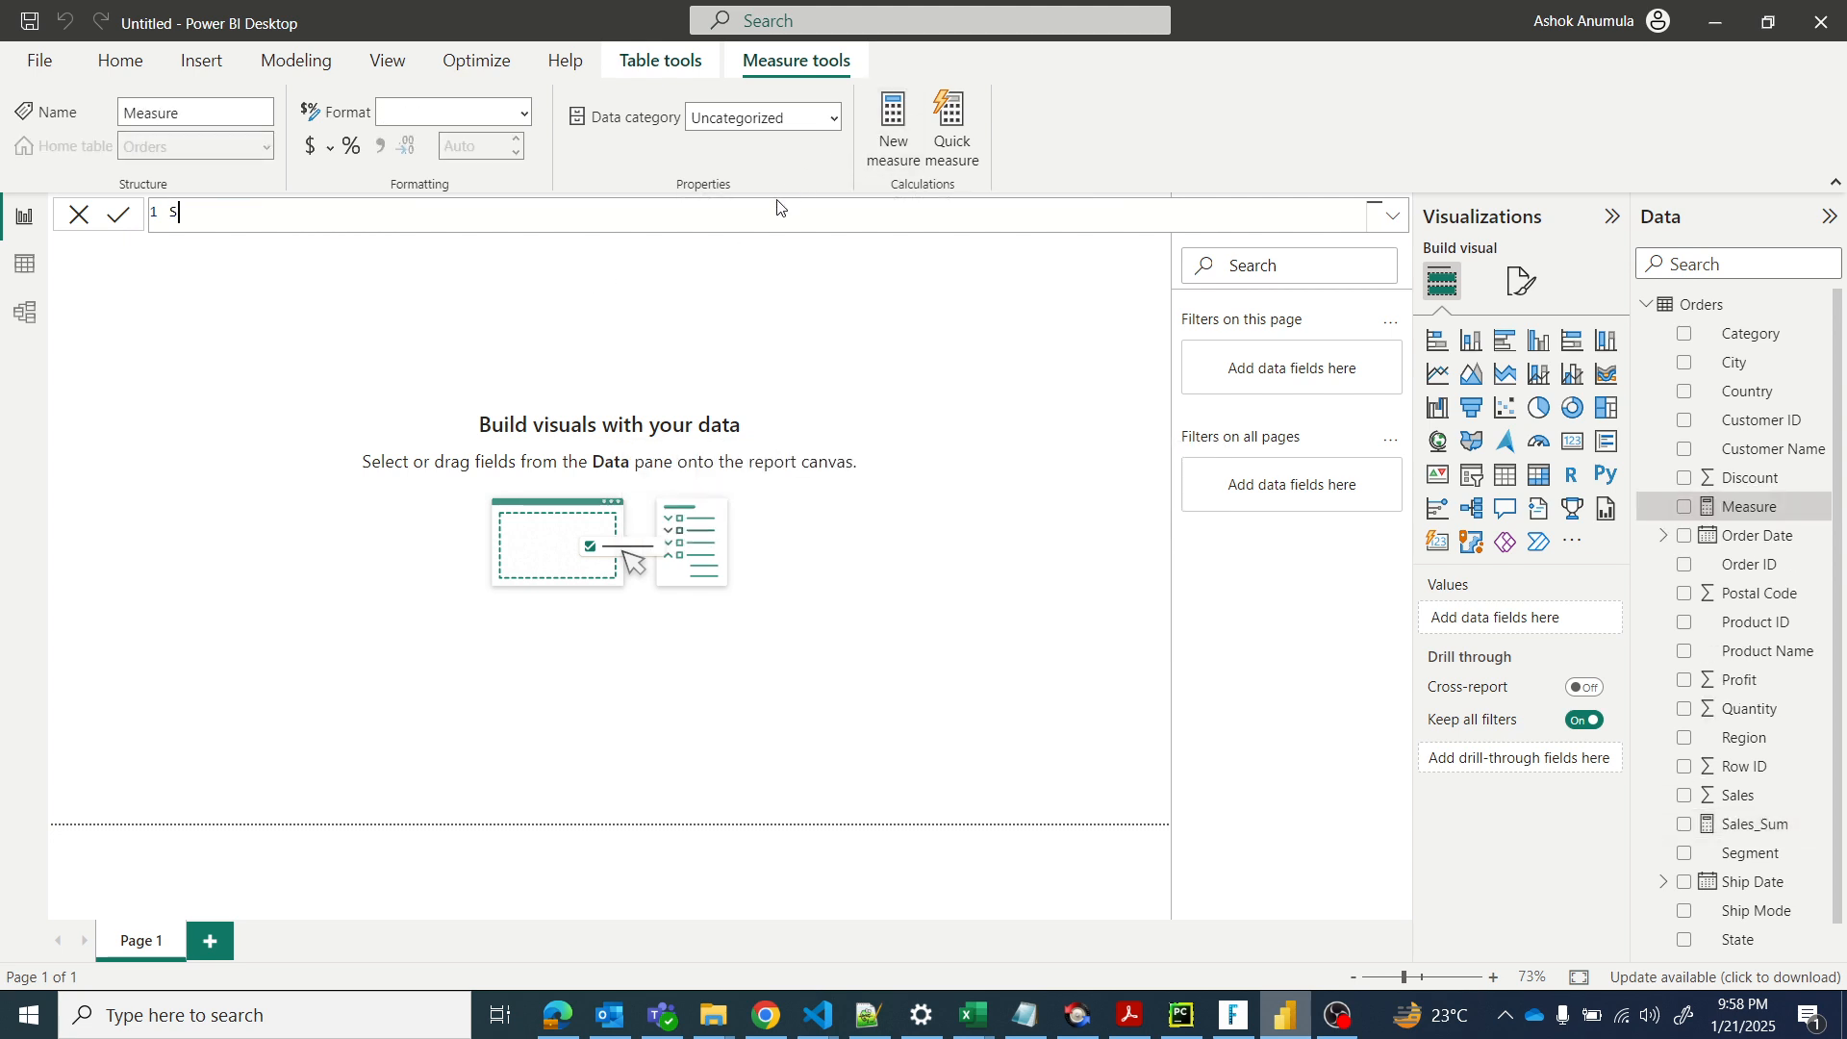
type("ales_Avg = Average")
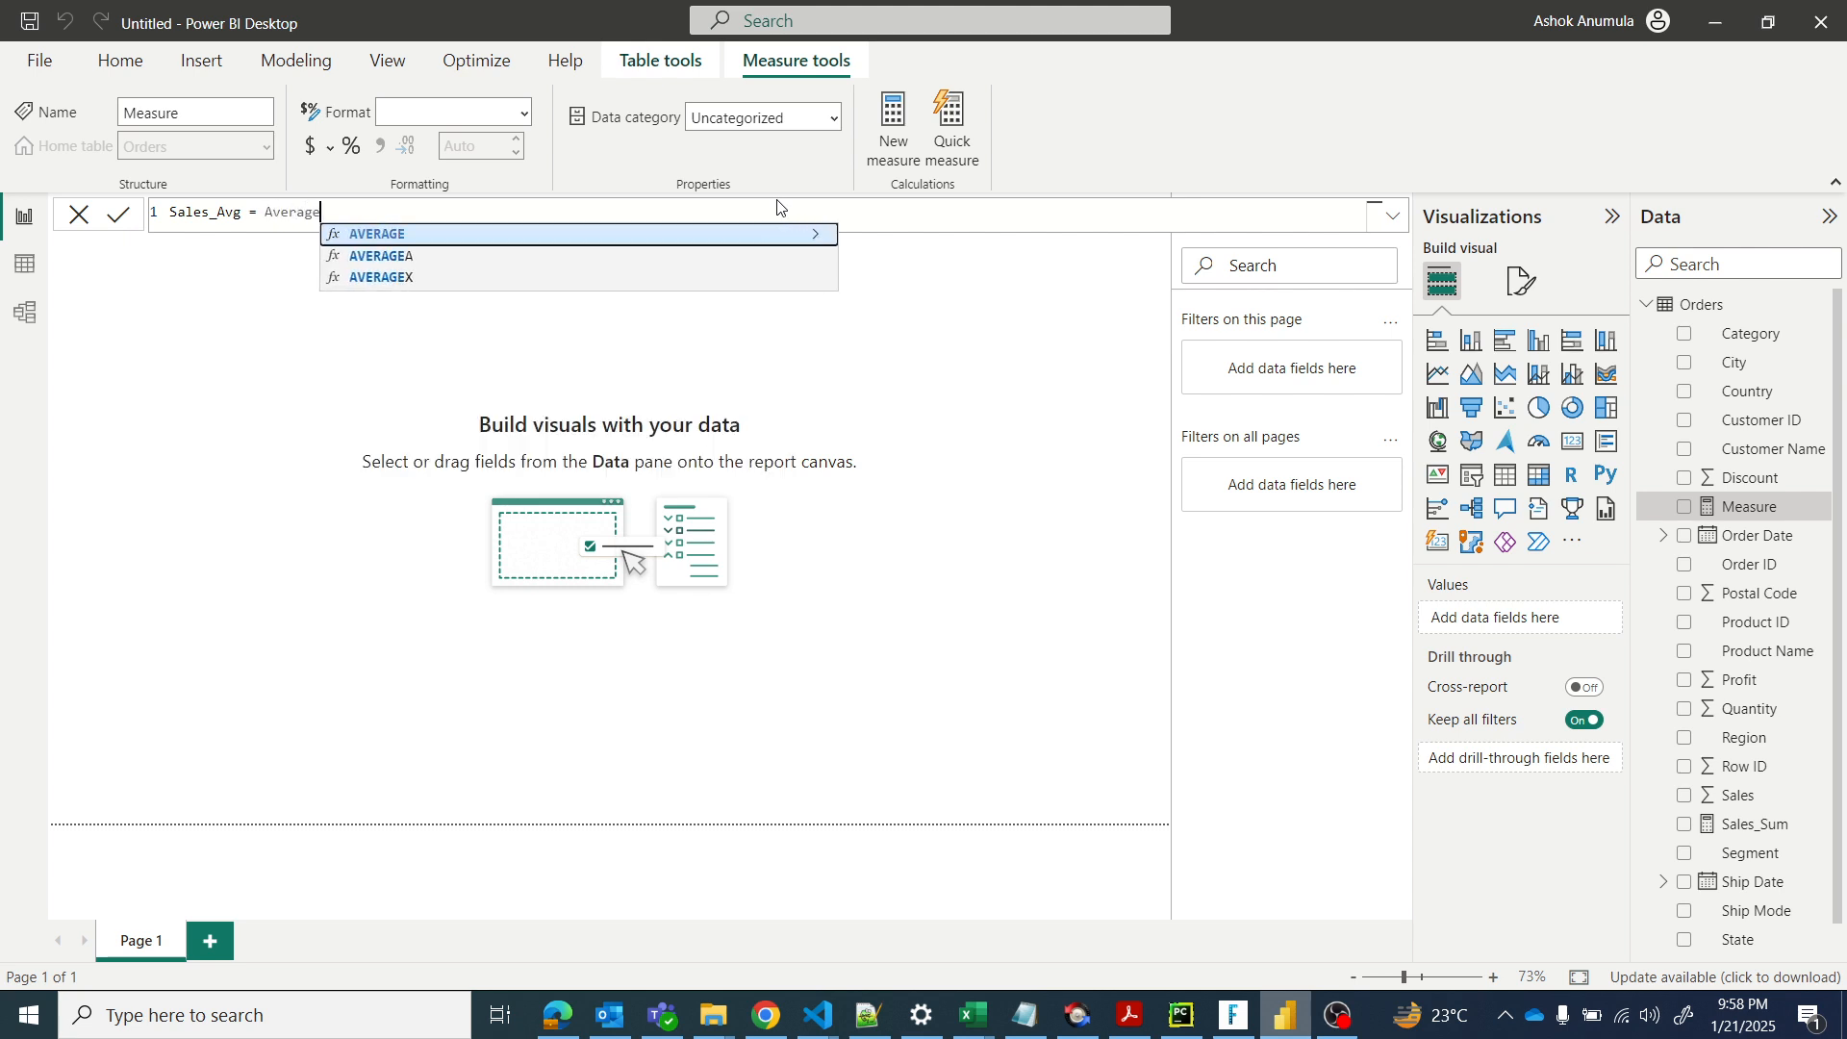
type("(")
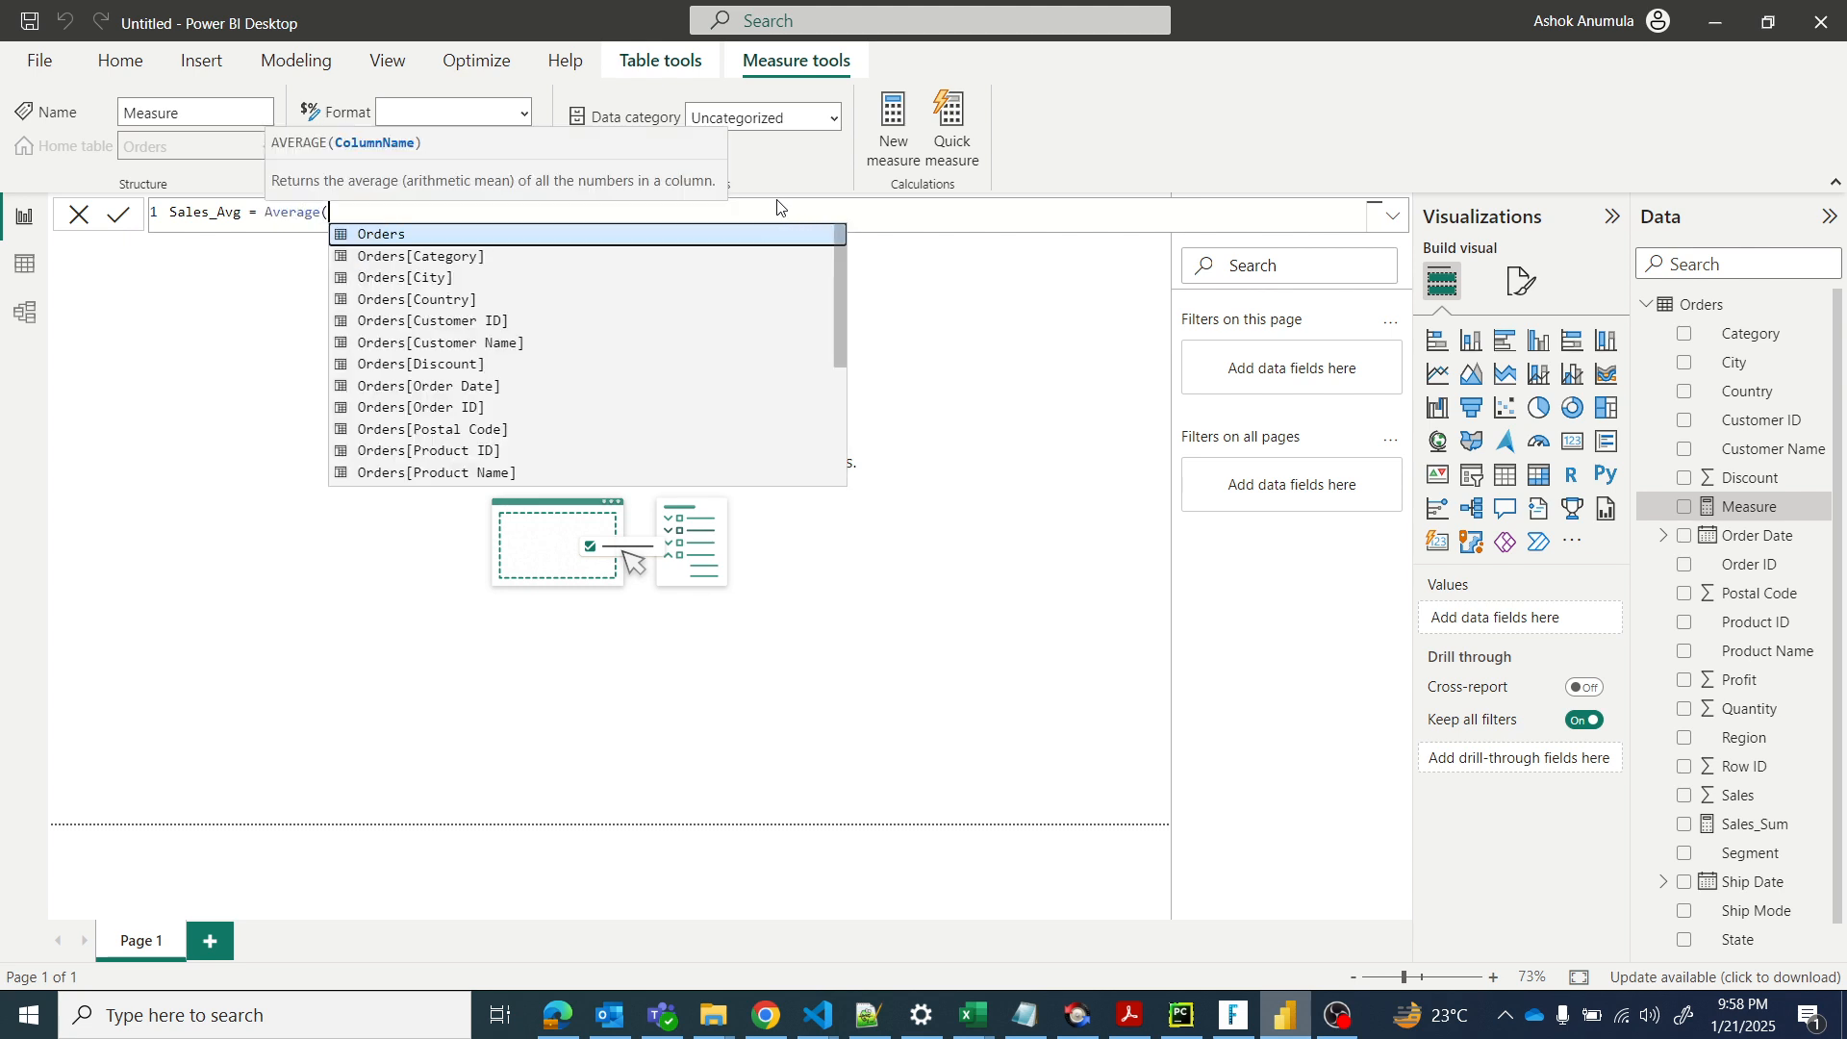
type("sale")
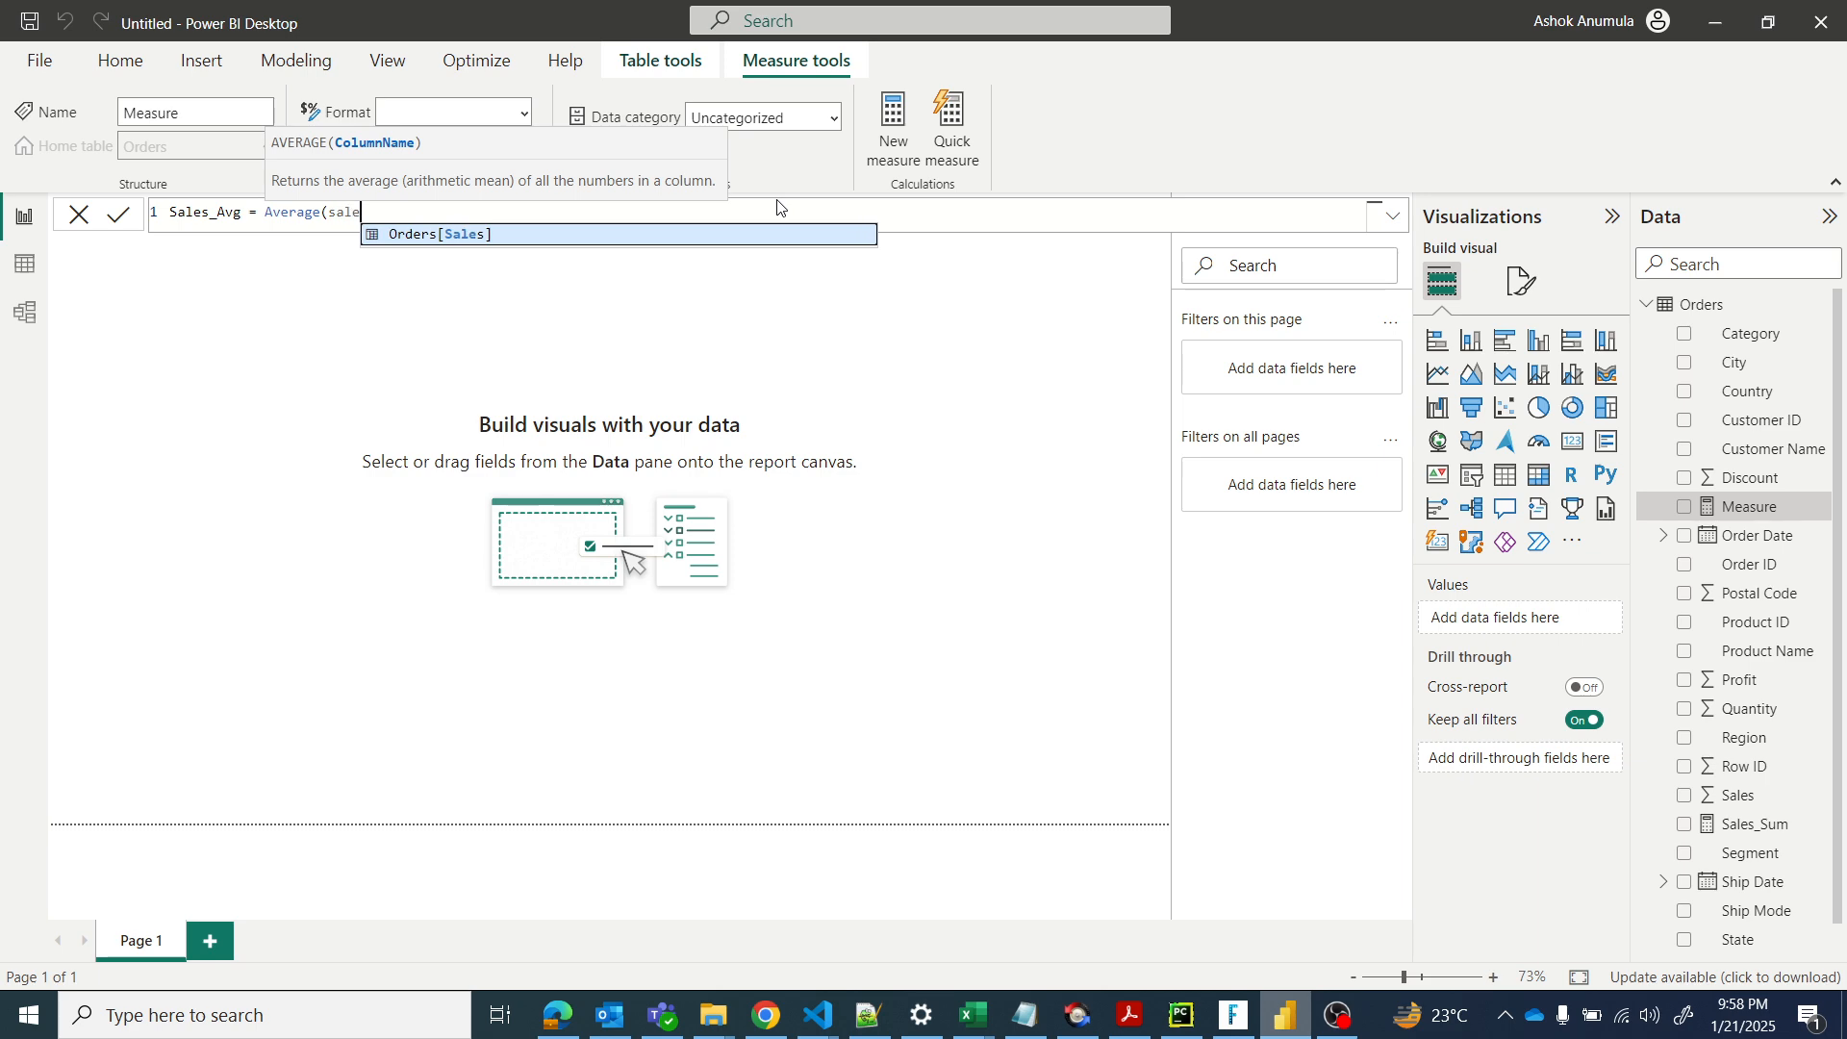
key("Tab")
type(")")
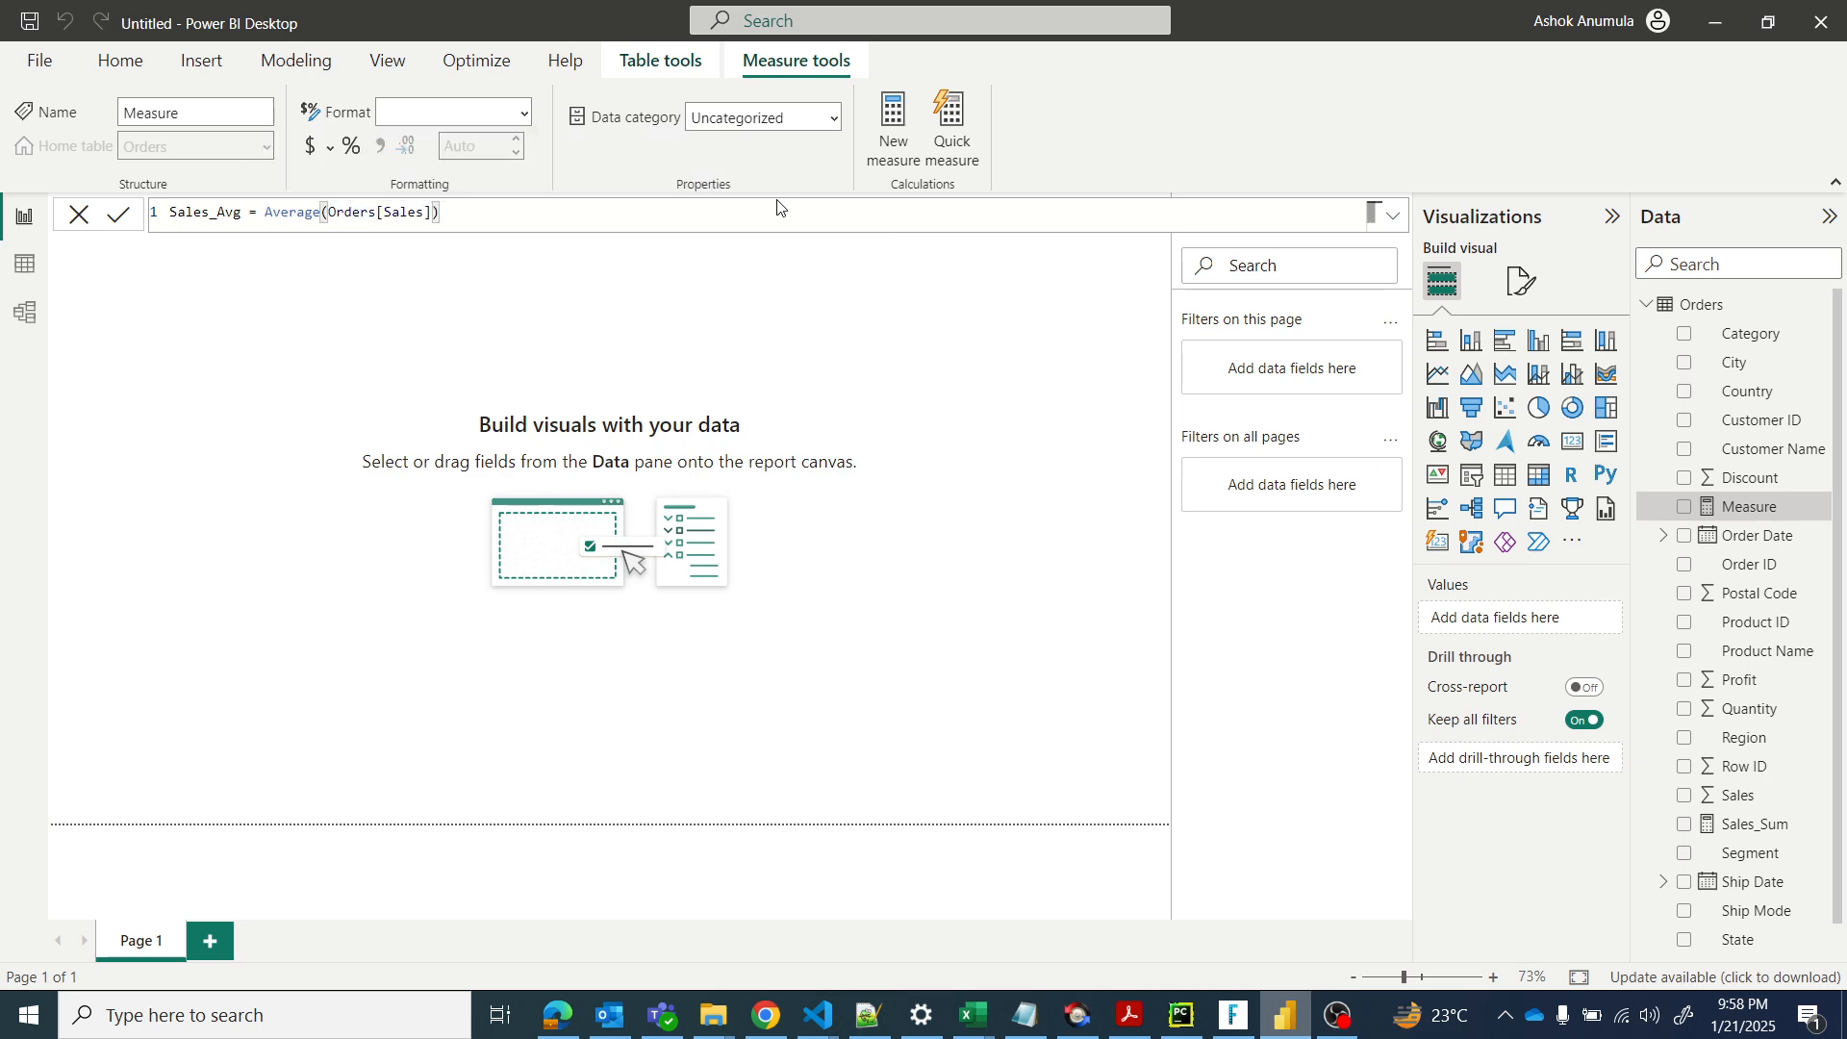
left_click(118, 214)
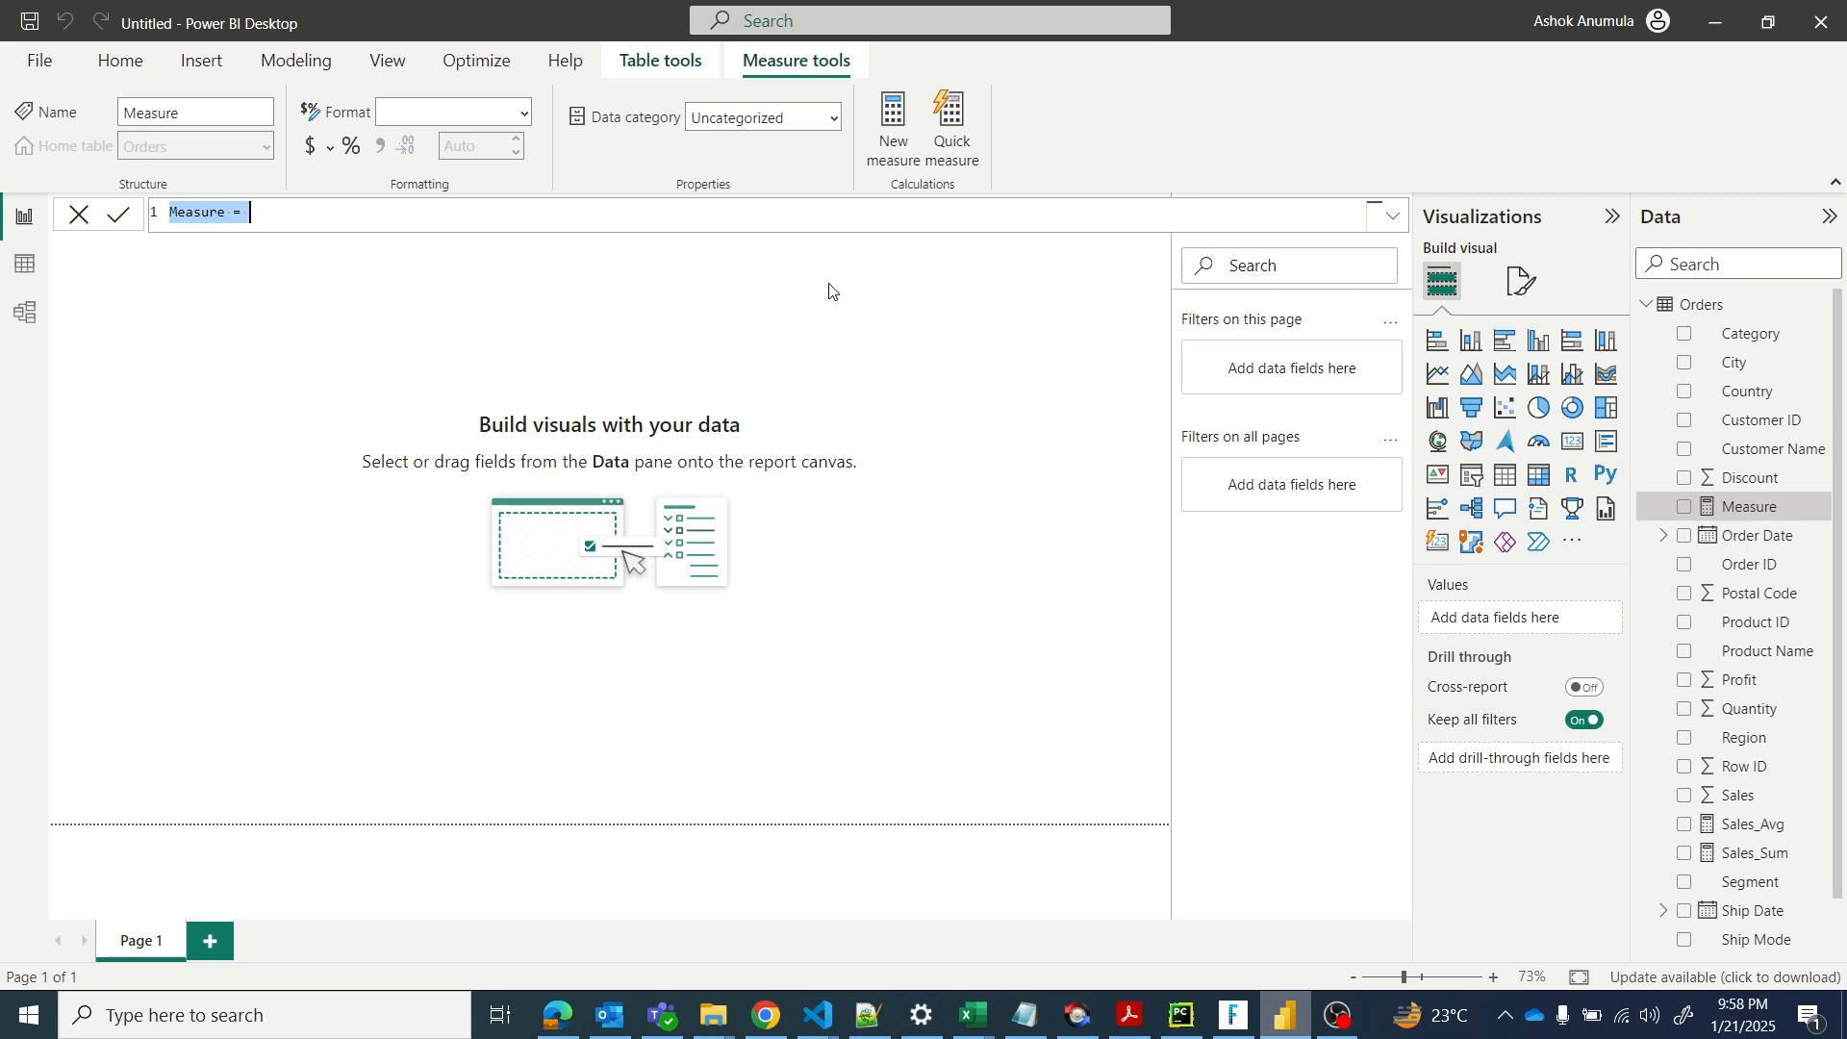
Step: Define another new measure as Sales_Max = MAX(Orders[Sales])
type("Sales_")
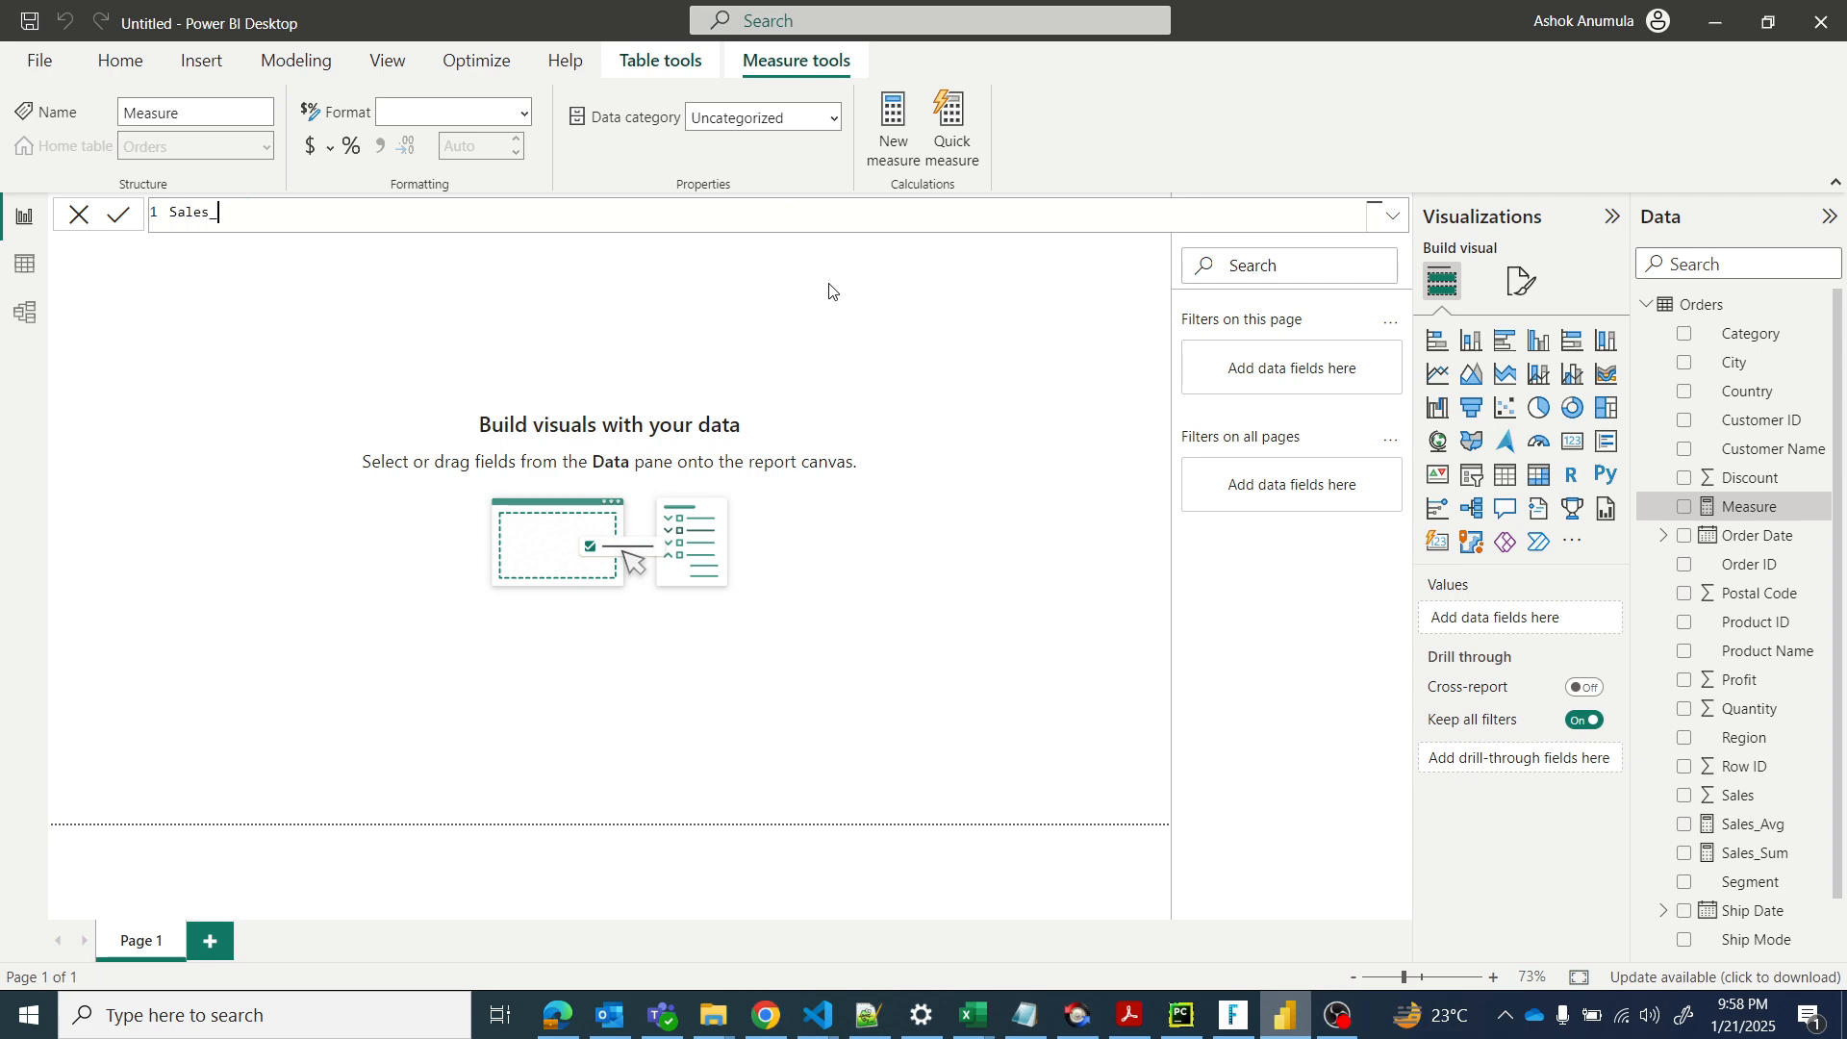
type("Max = MAX(")
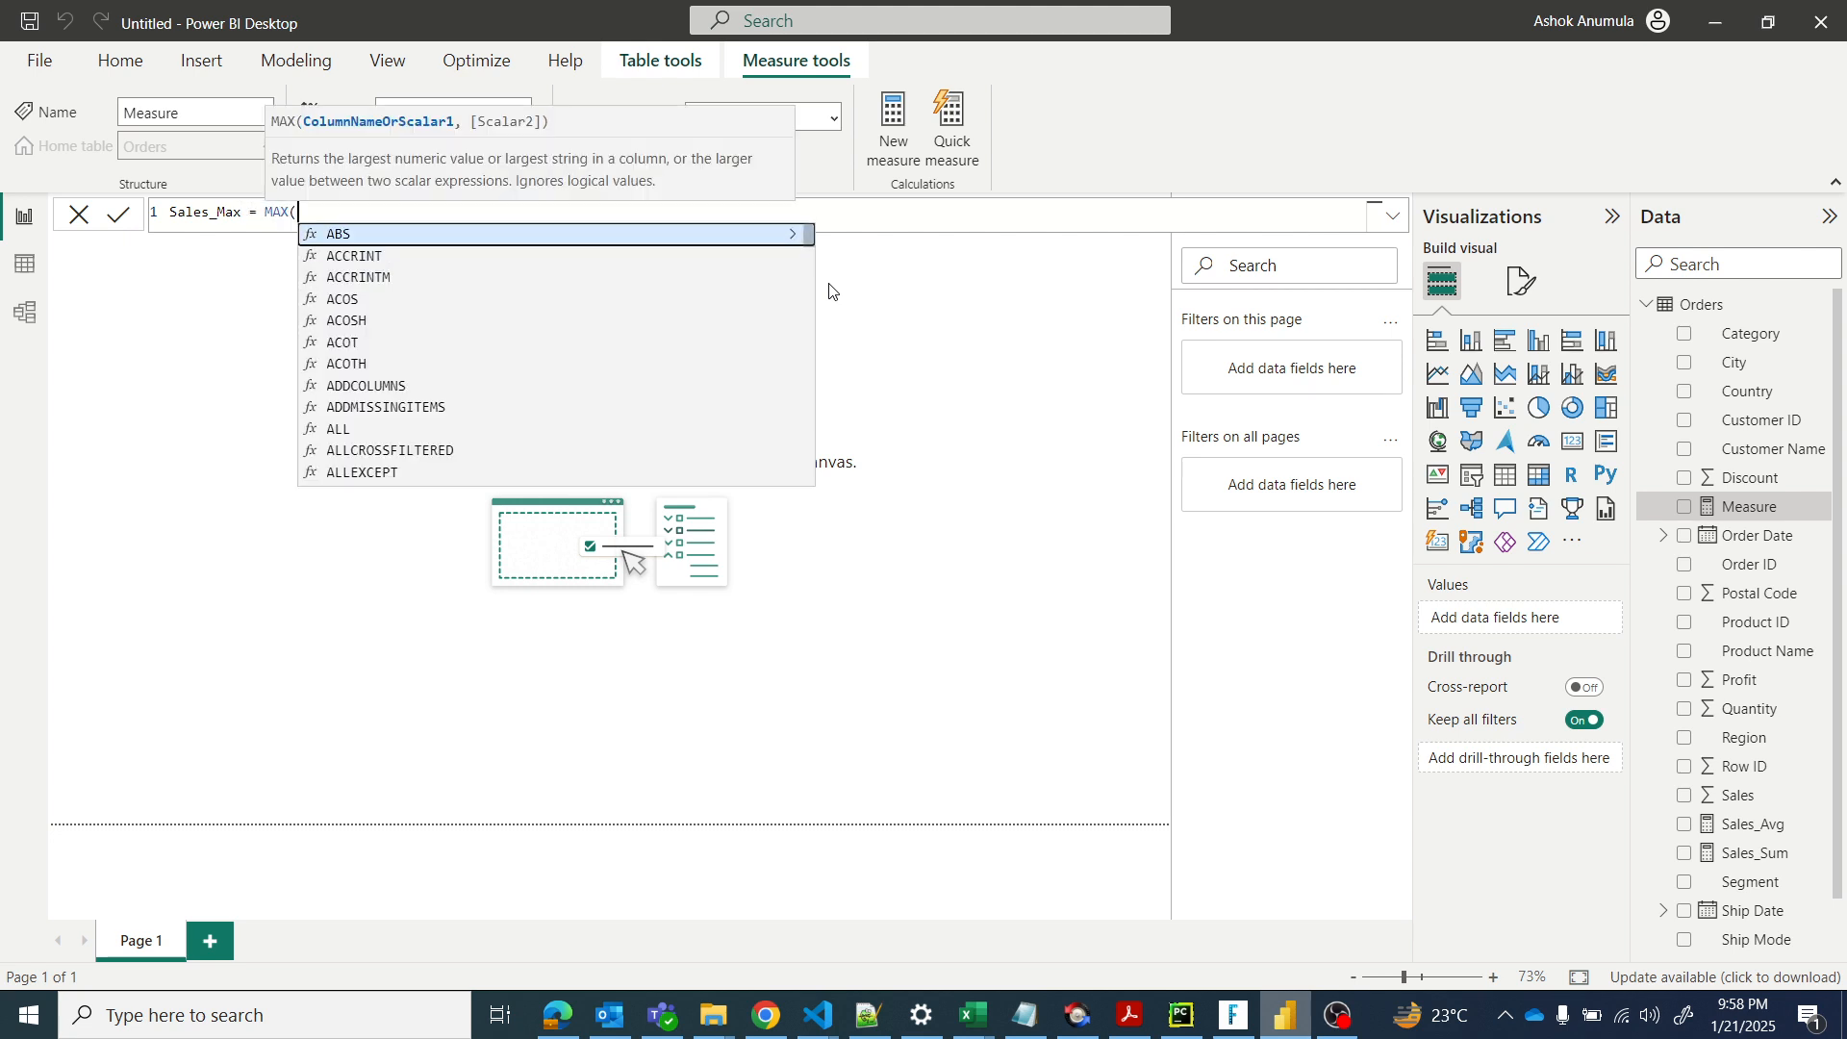
type("sale")
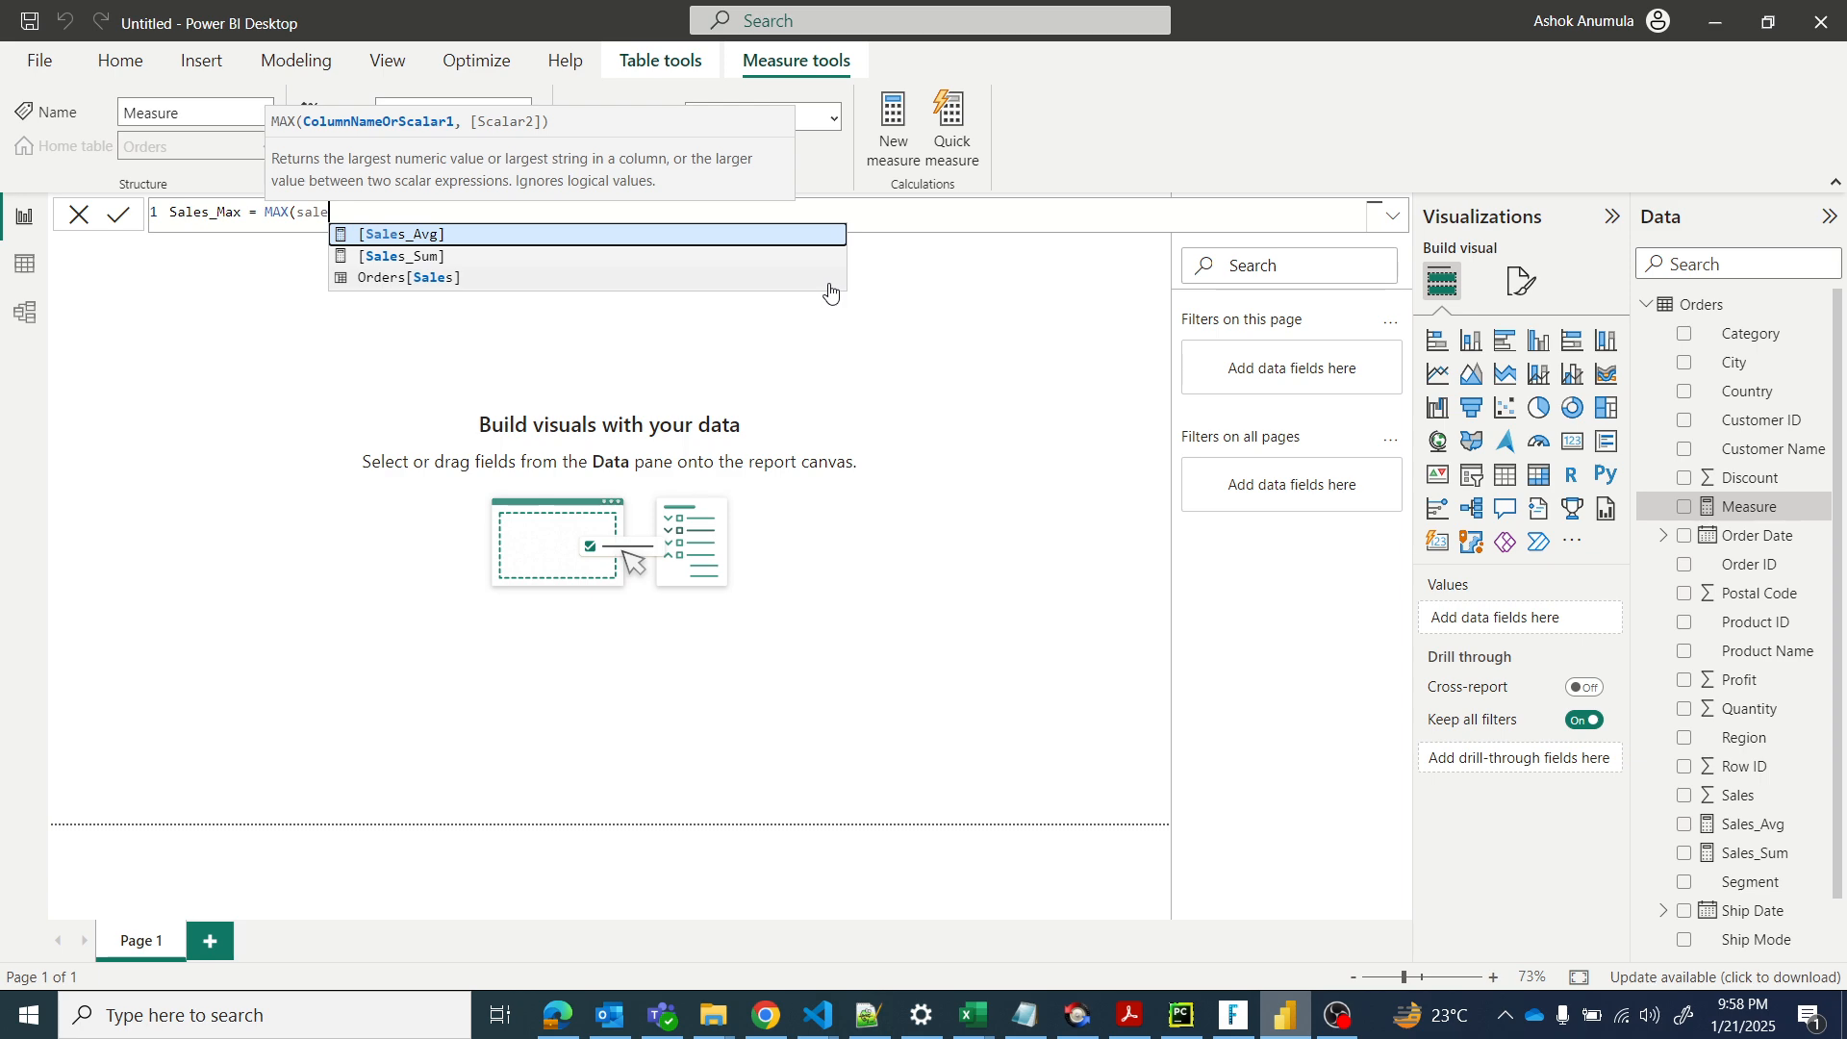
left_click(419, 279)
type(")")
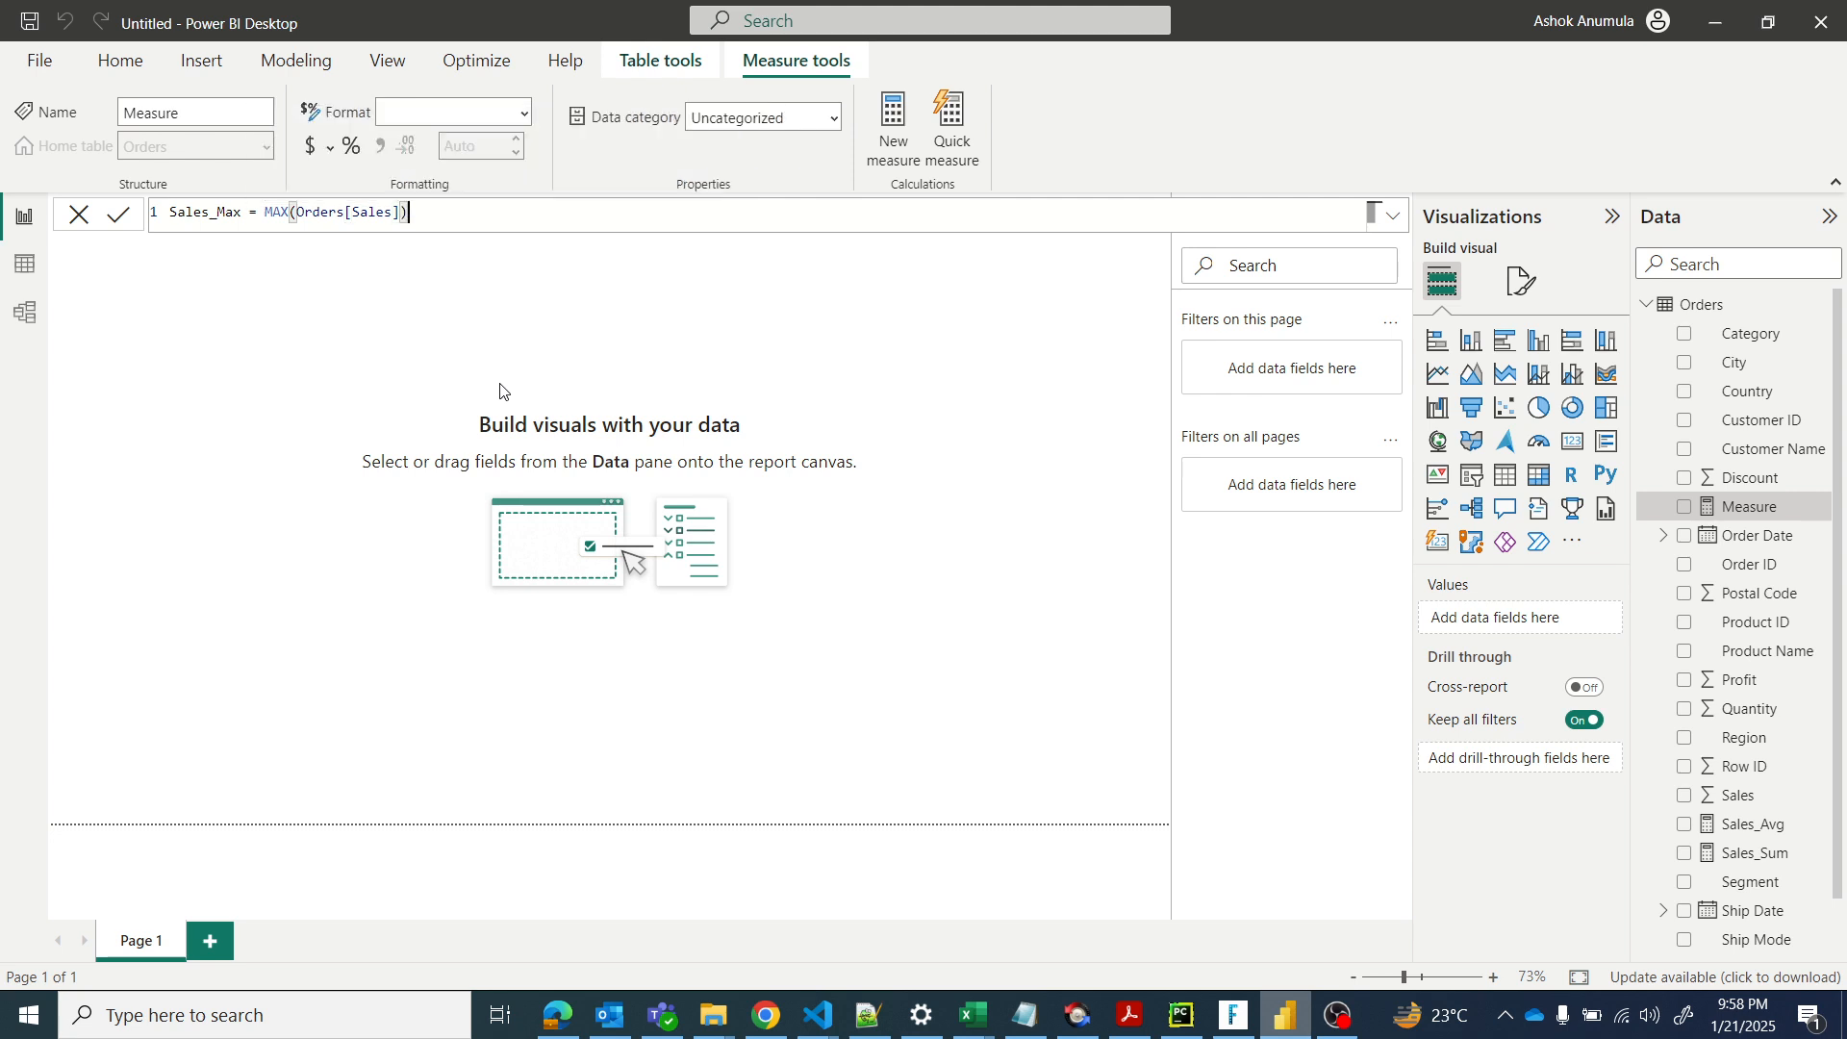
left_click(117, 214)
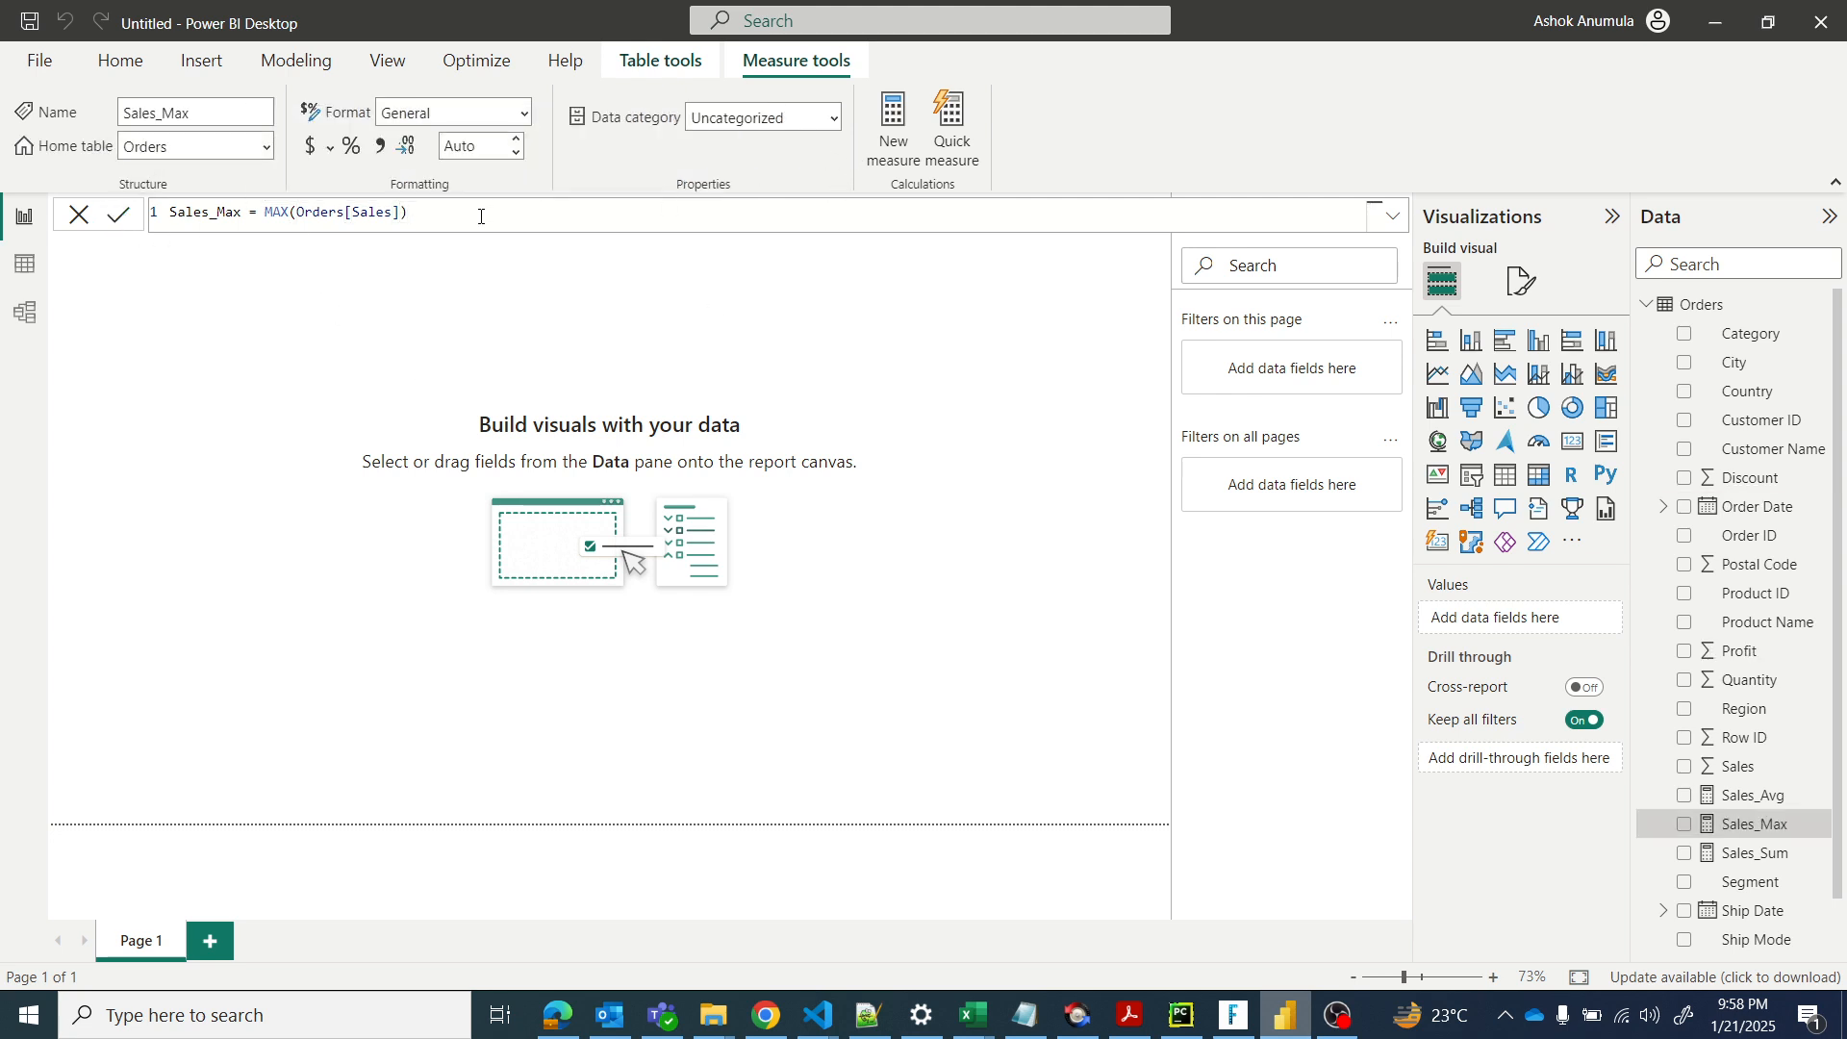
Step: Copy the Sales_Max formula into a new measure and change it to Sales_Min = MIN(Orders[Sales])
left_click(448, 219)
left_click_drag(448, 220, 163, 212)
key("ctrl+c")
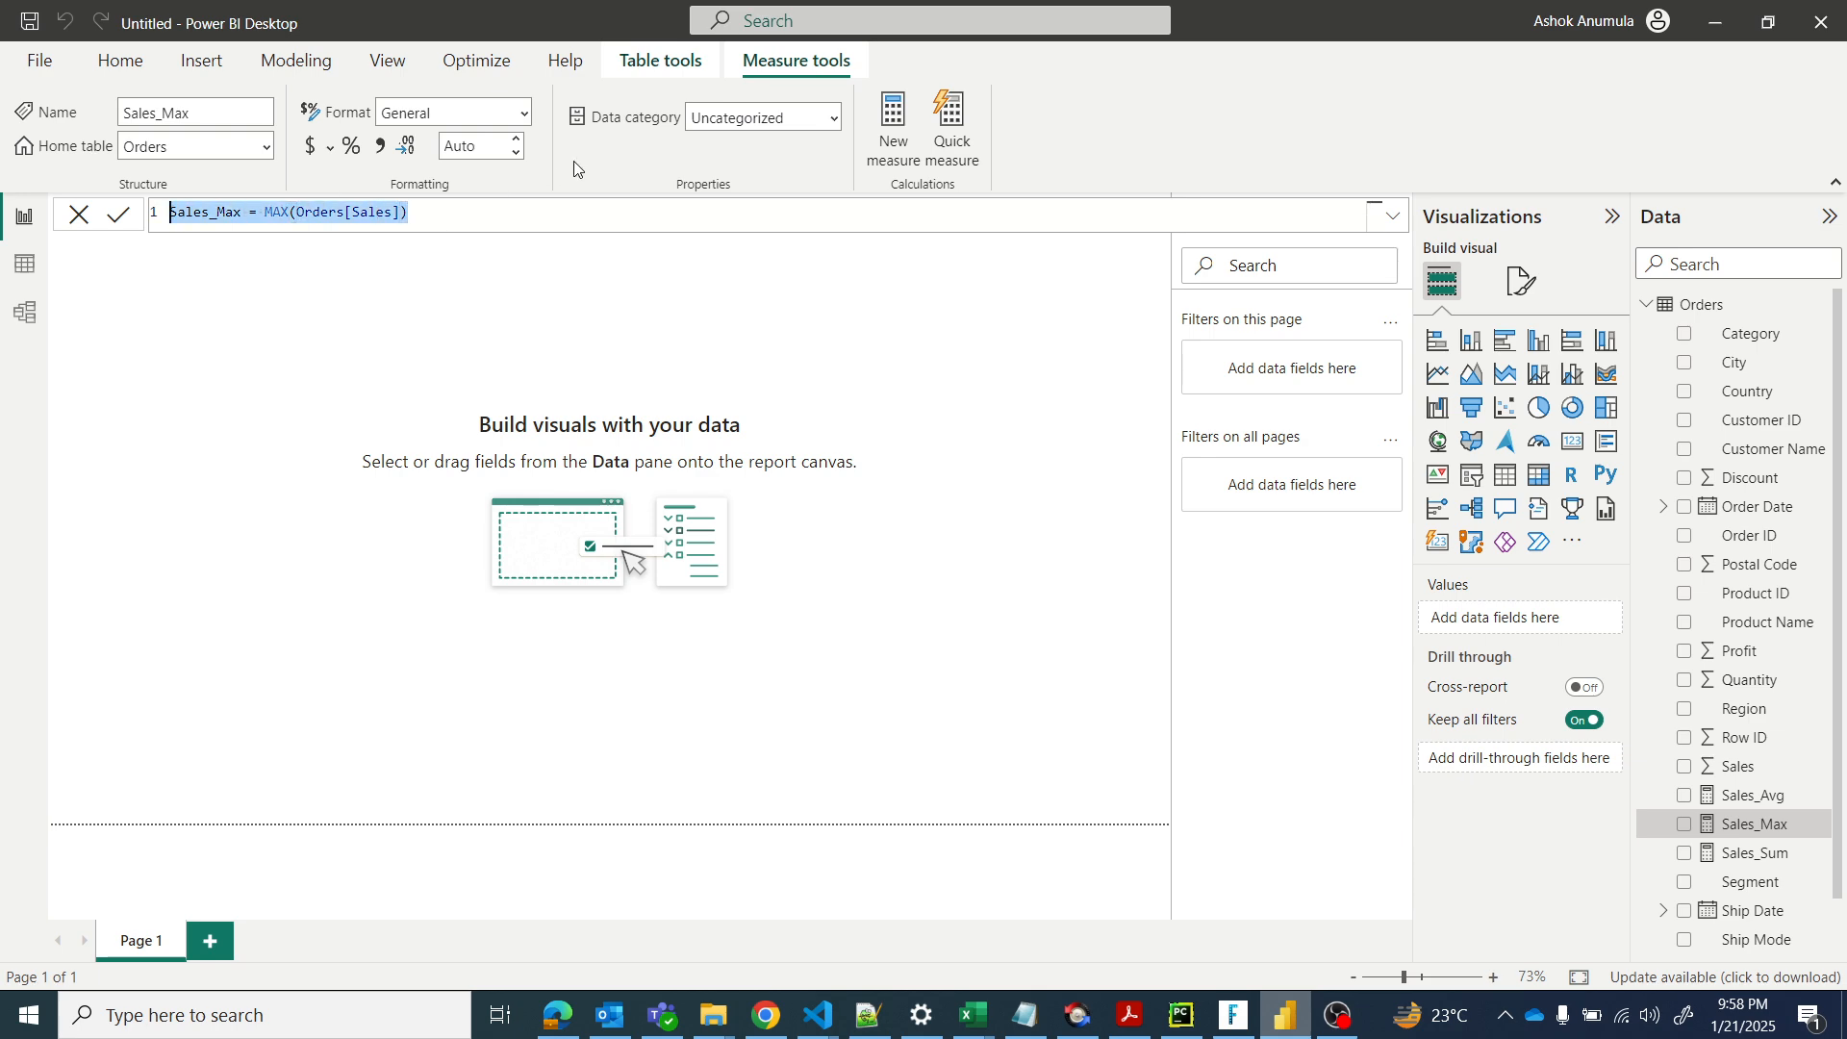
left_click(887, 121)
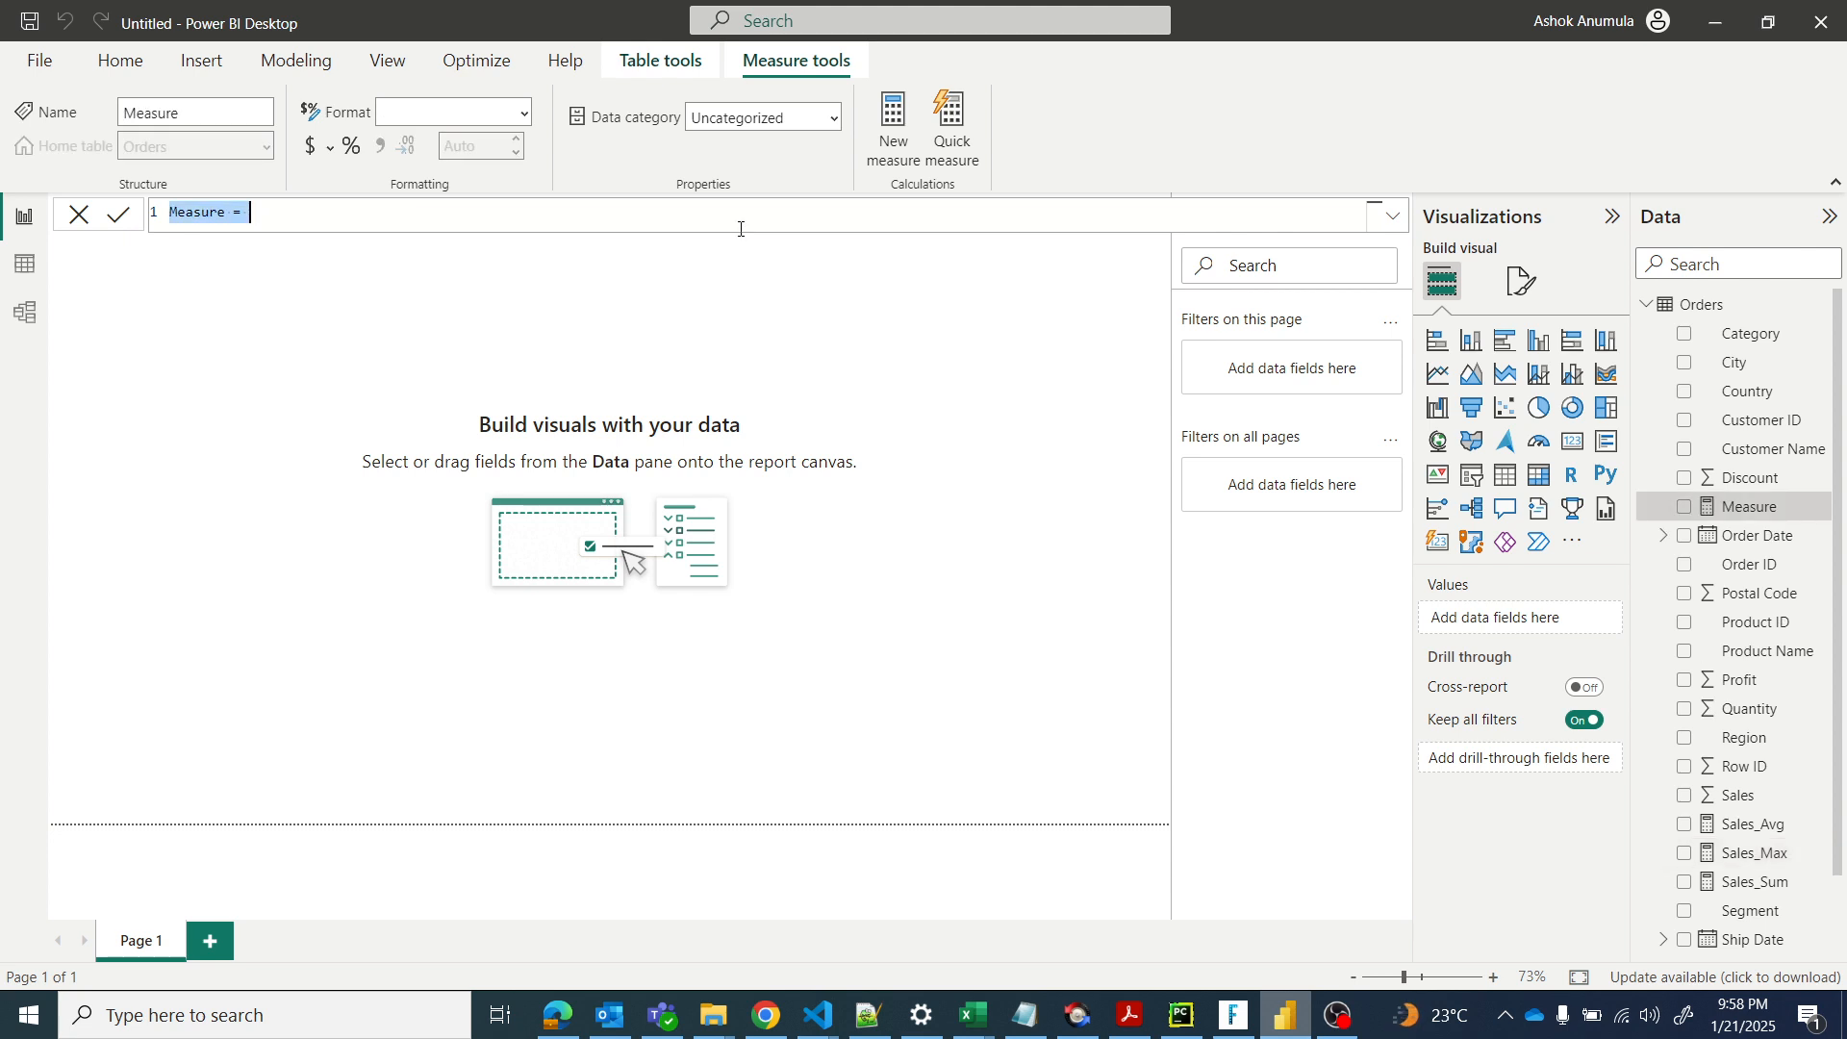
key("ctrl+v")
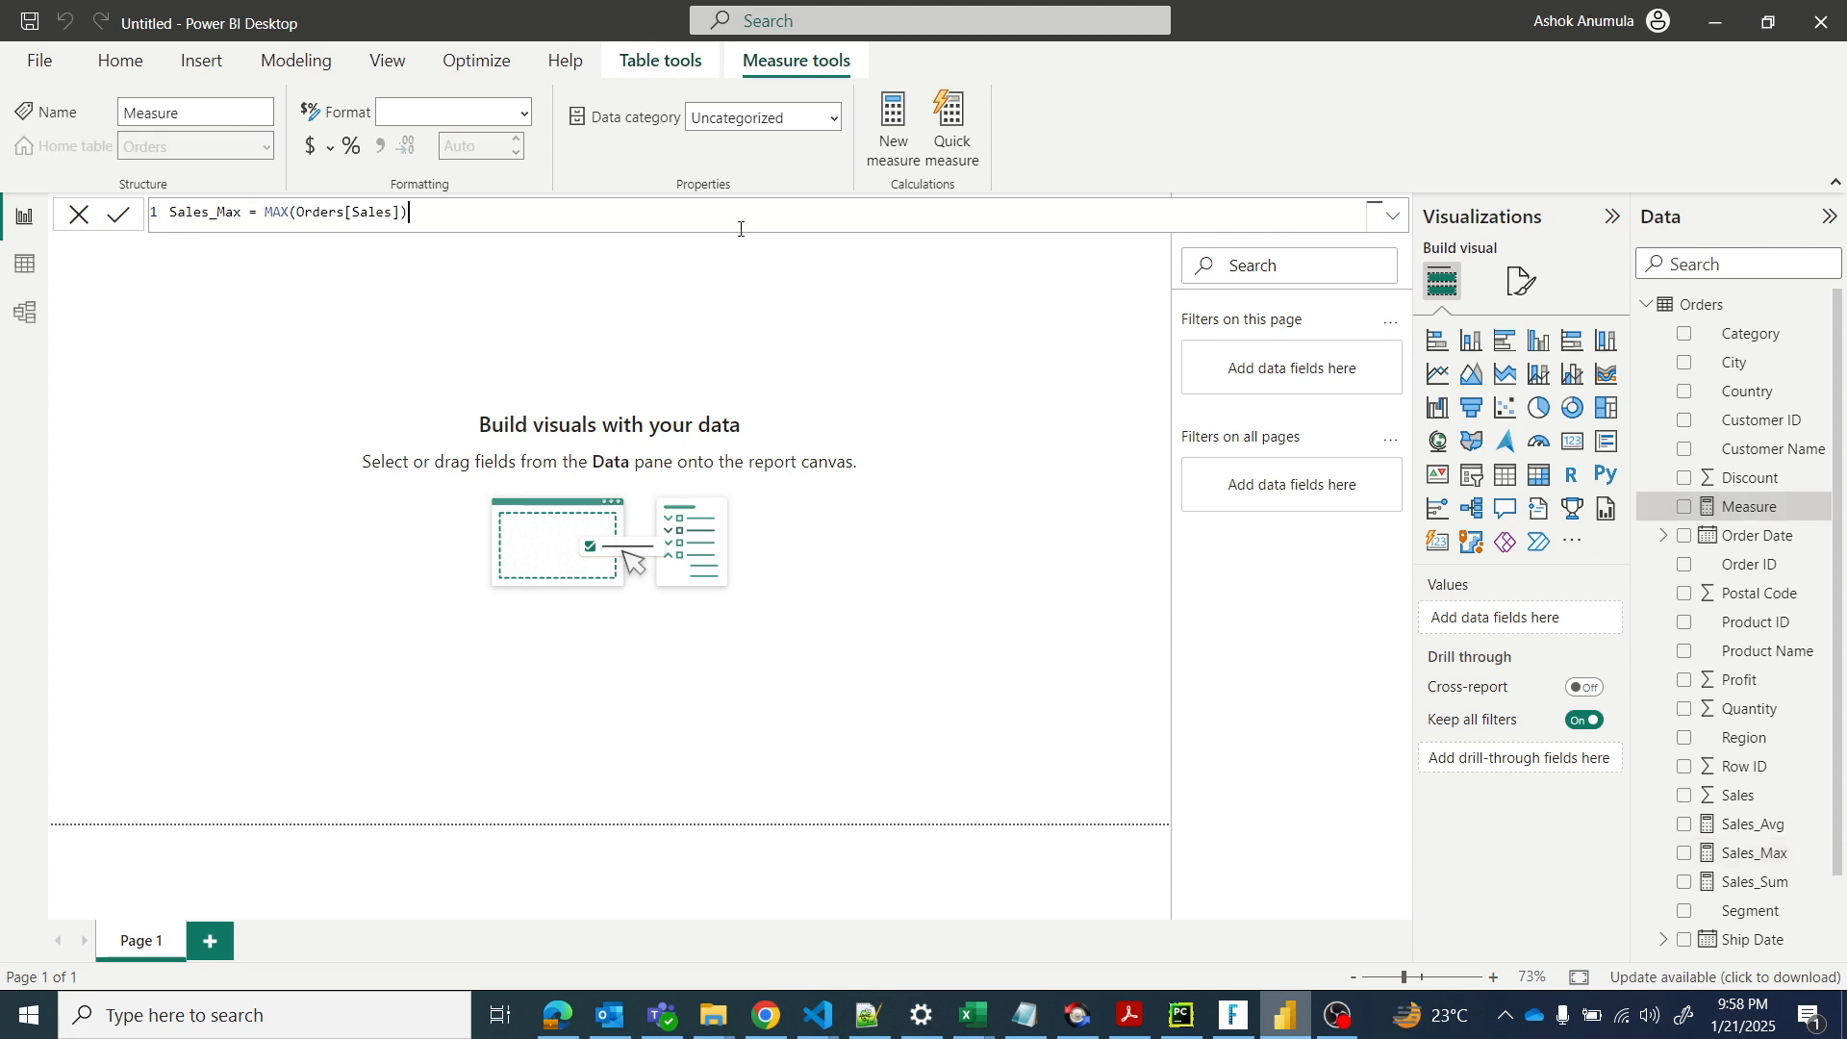
double_click(246, 212)
key("BackSpace")
key("BackSpace")
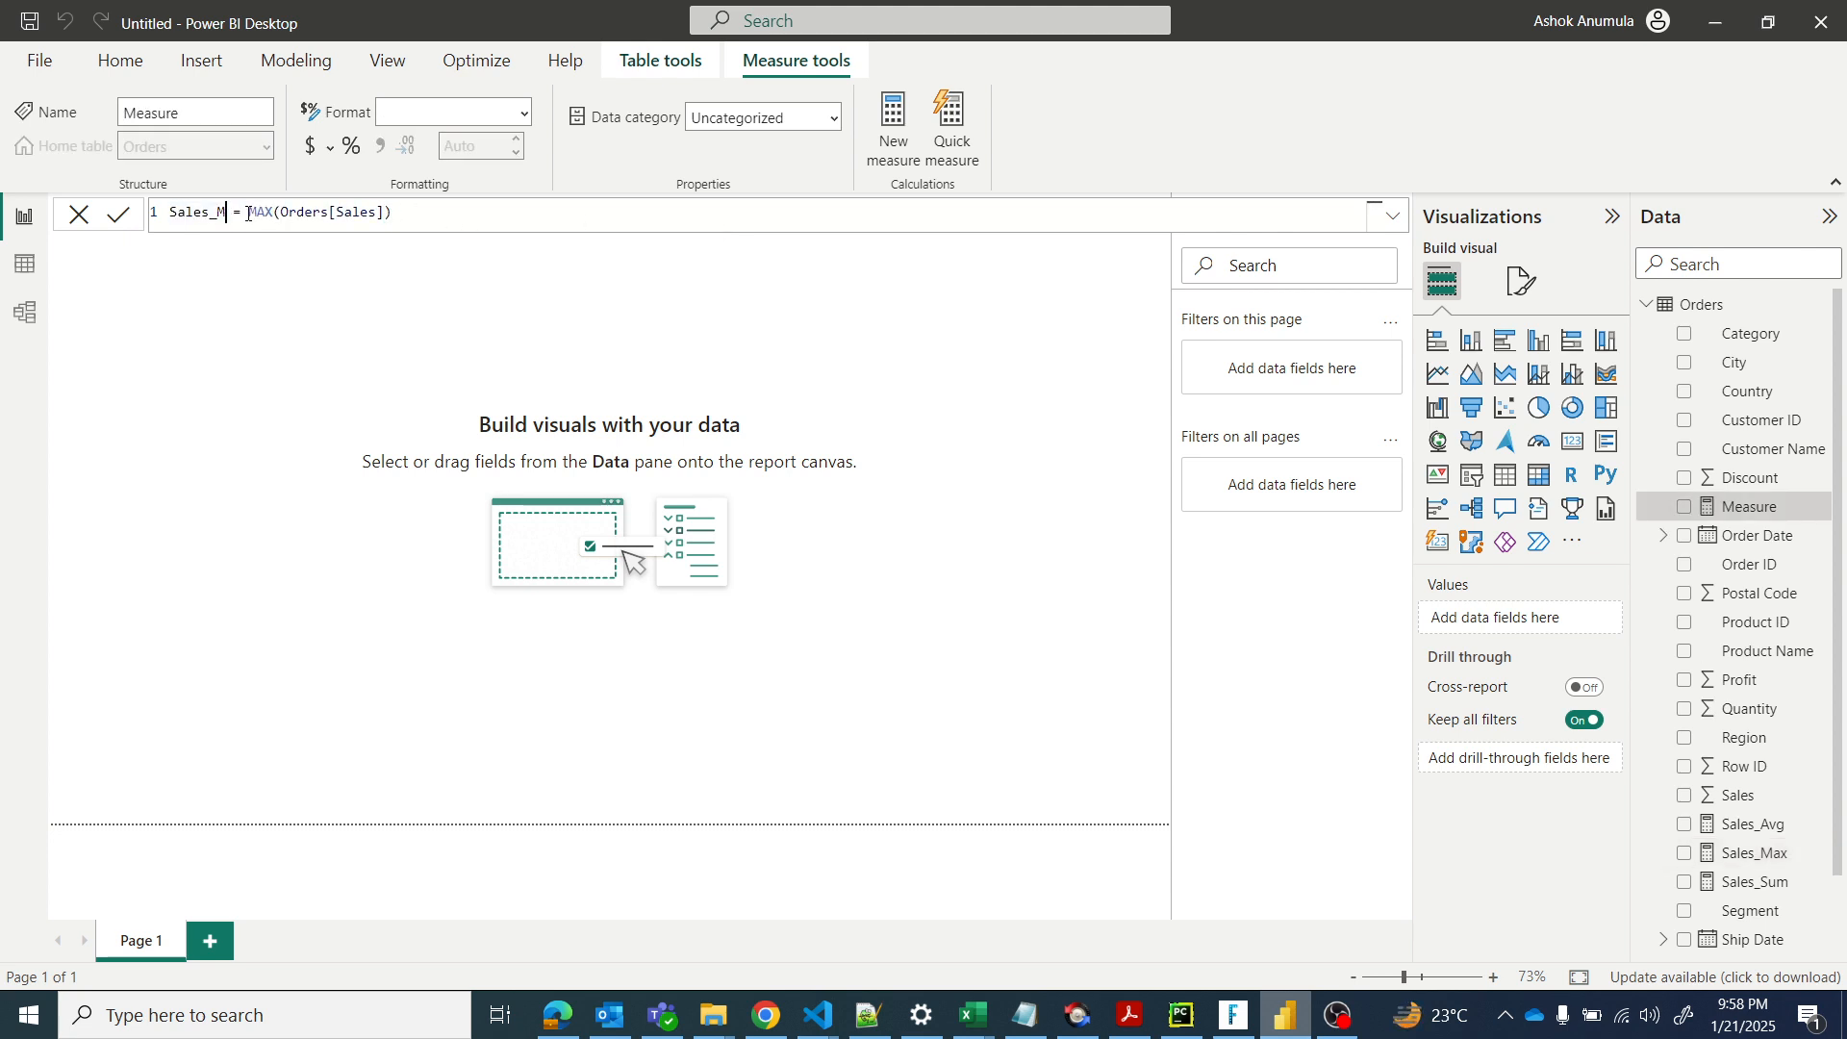
type("in")
double_click(290, 211)
type("MIN")
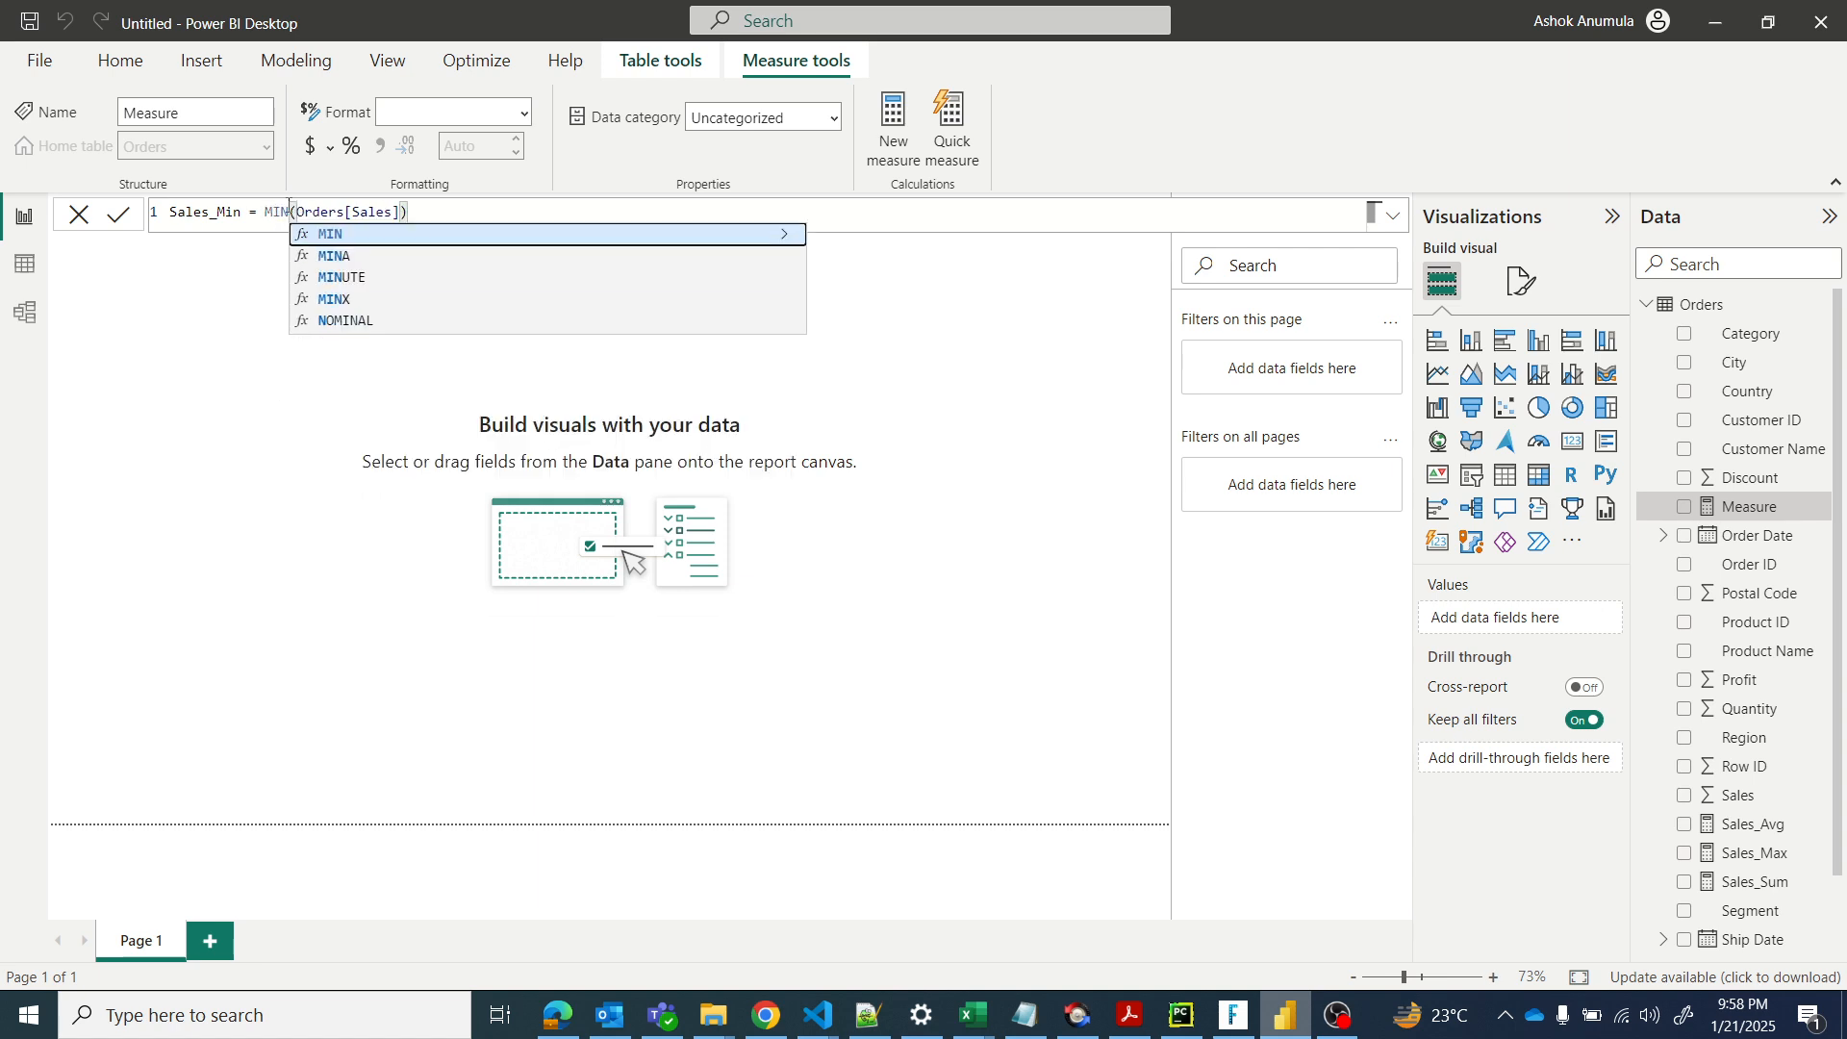
left_click(118, 214)
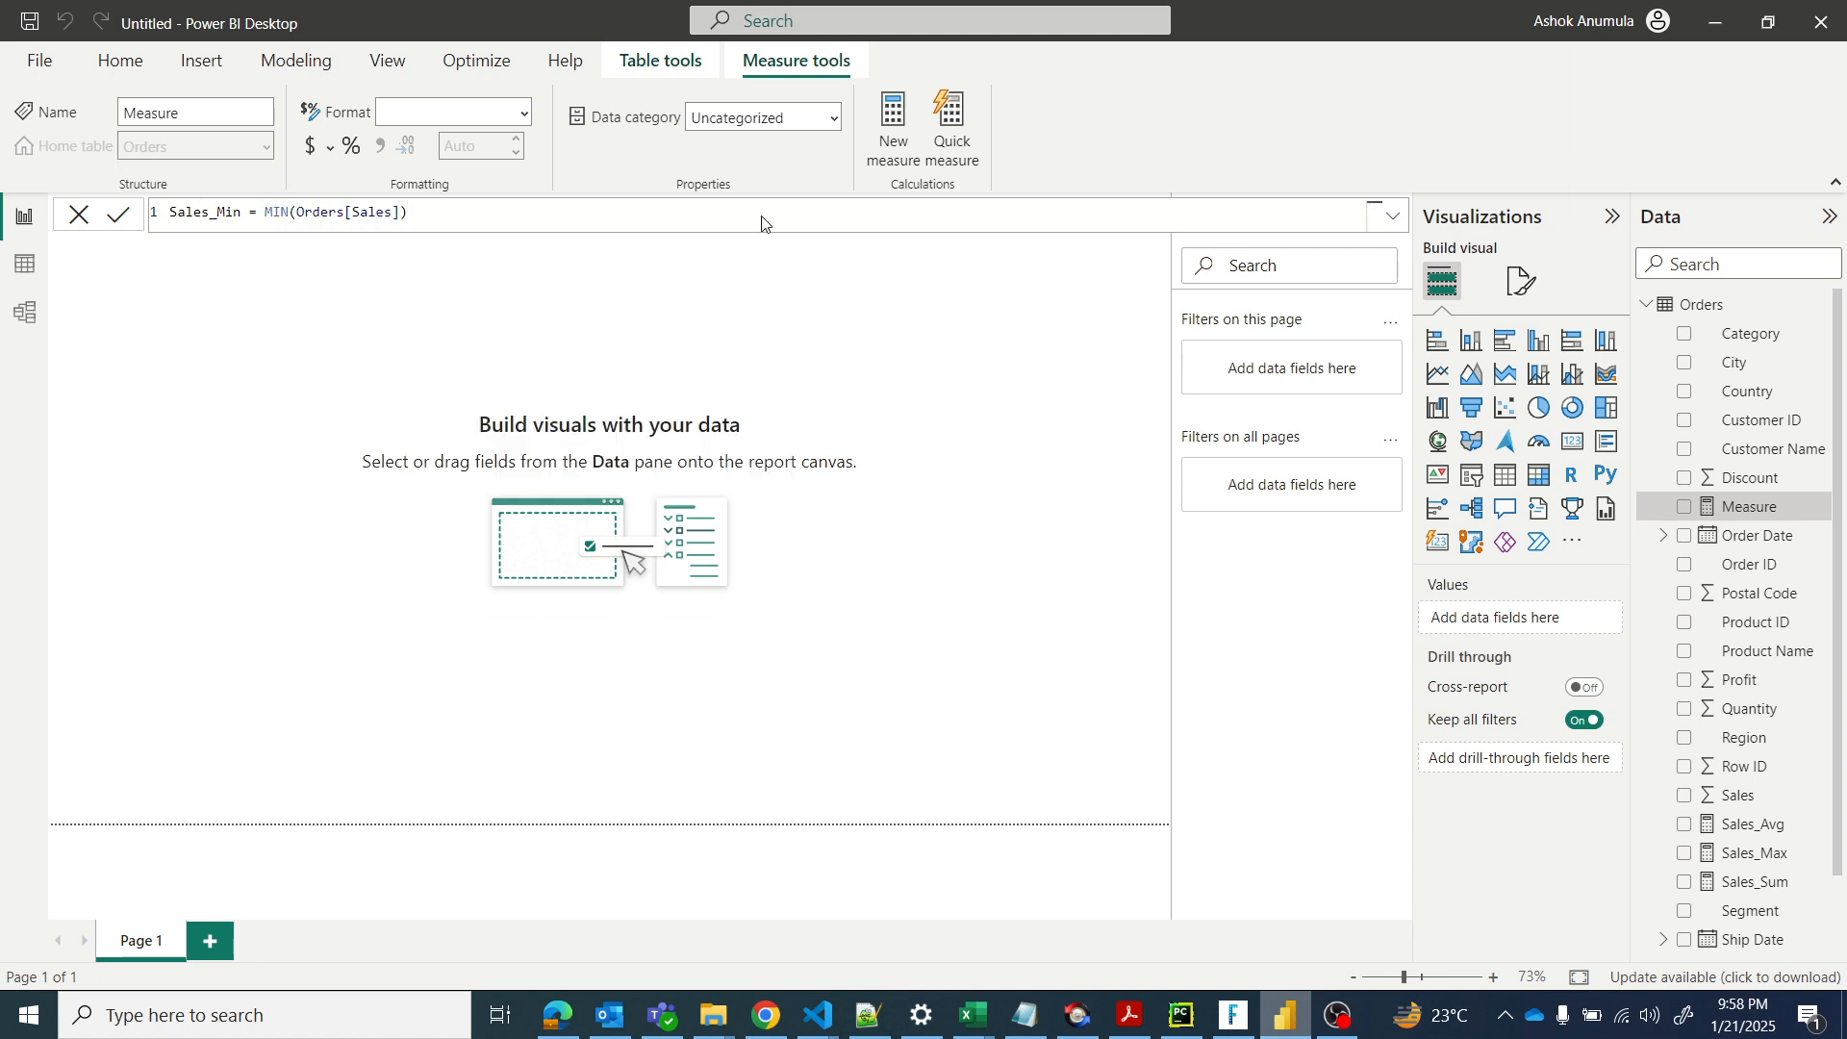
Step: Create a new measure defined as Sales_Count = count(Orders[Sales]) and leave the formula editor
left_click(897, 168)
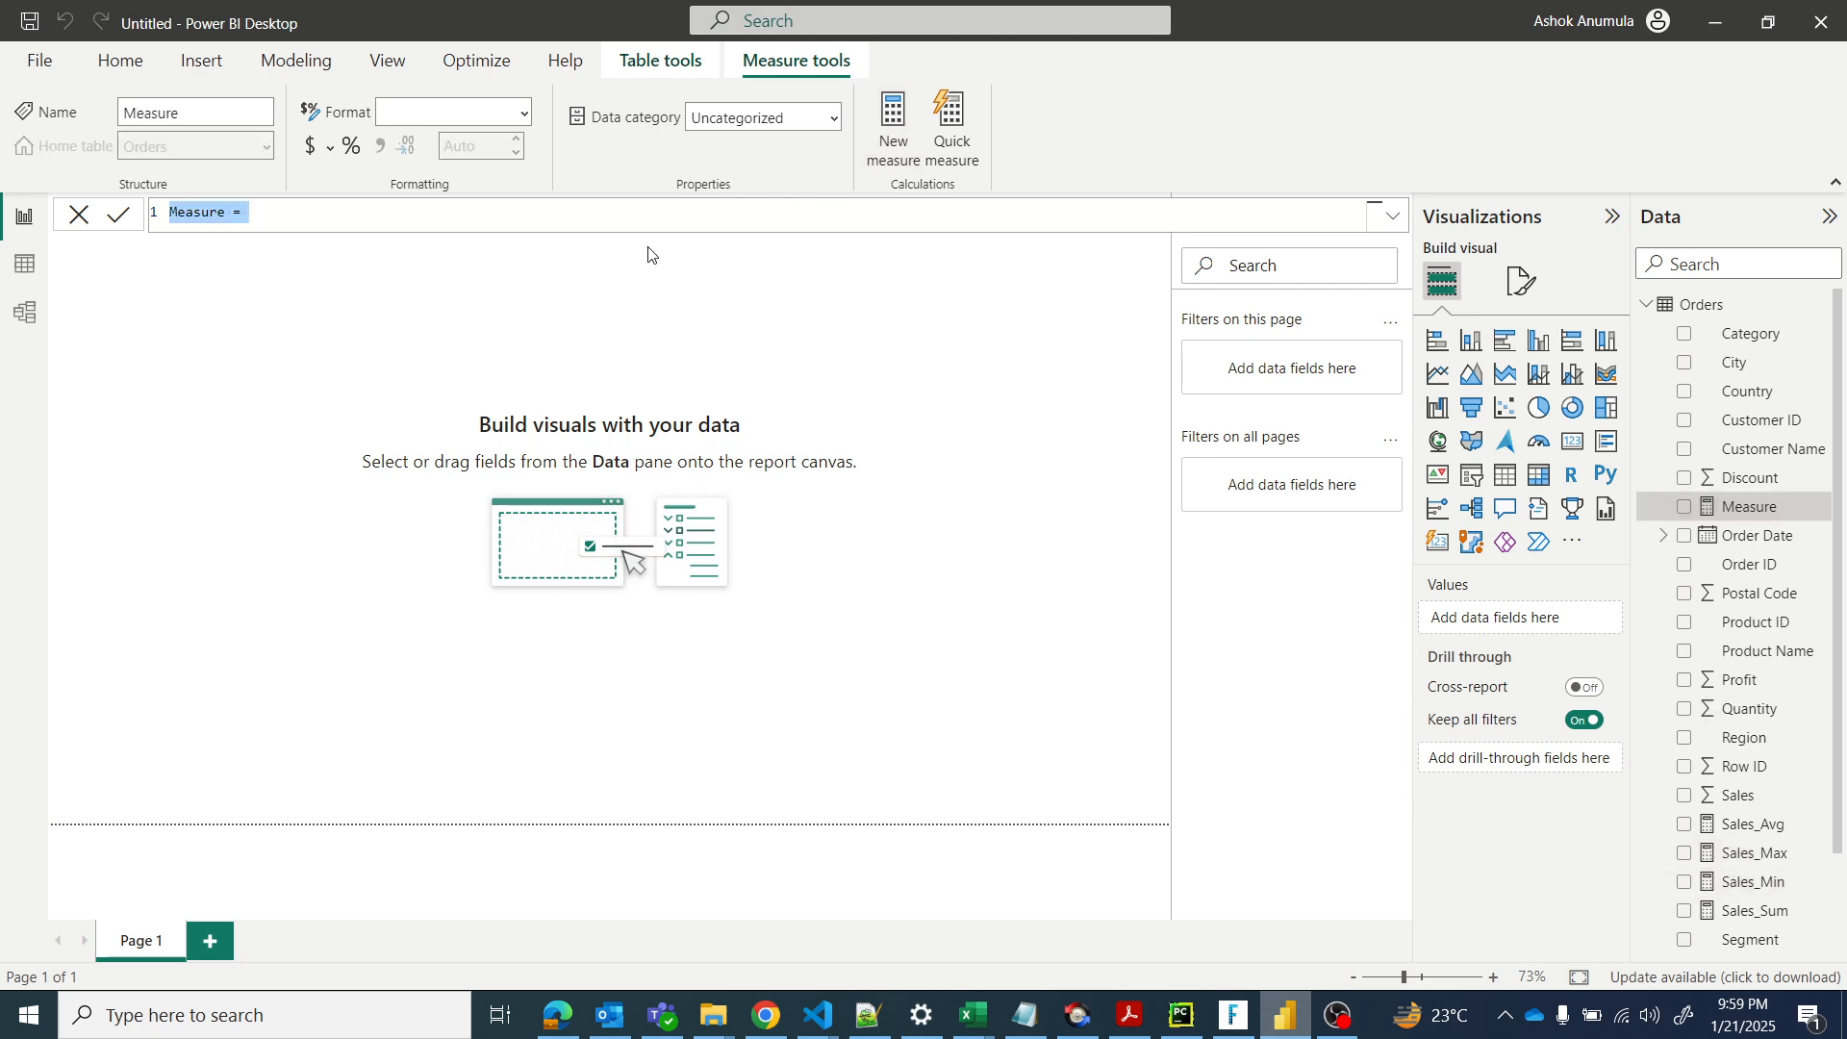
type("Sales_")
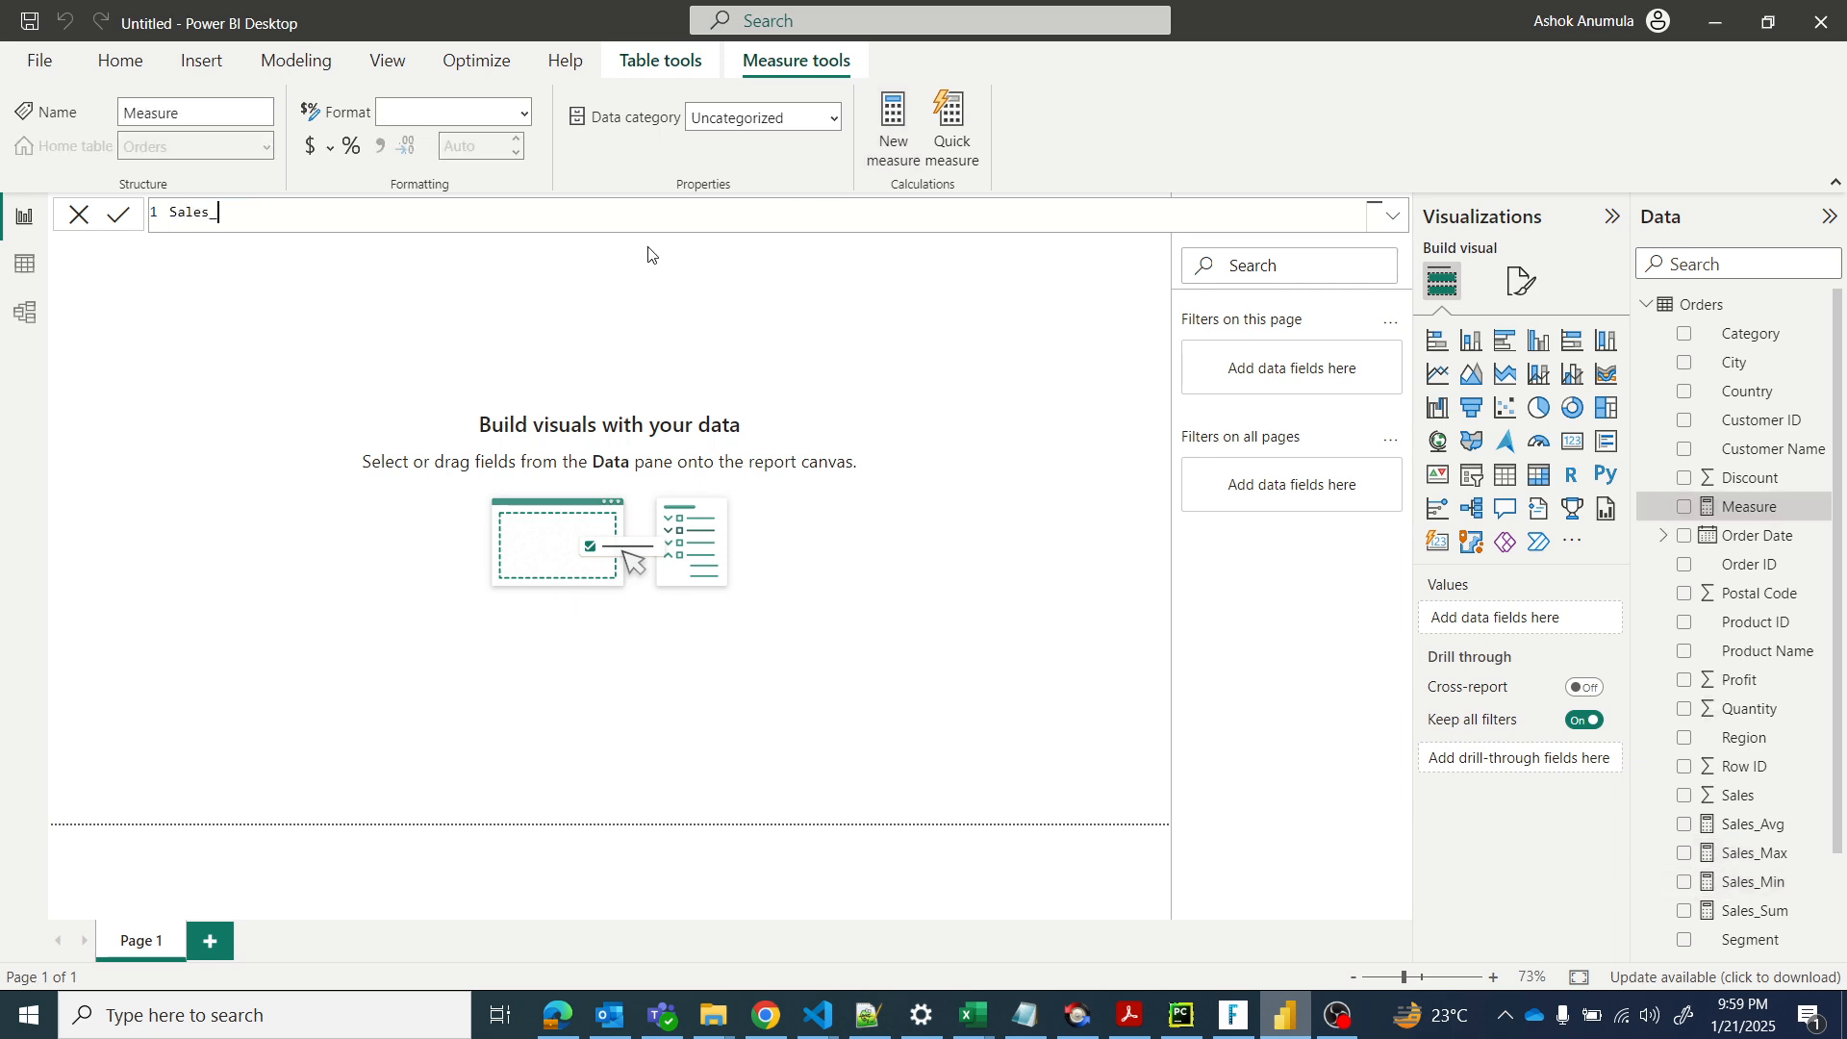
type("Count = coun")
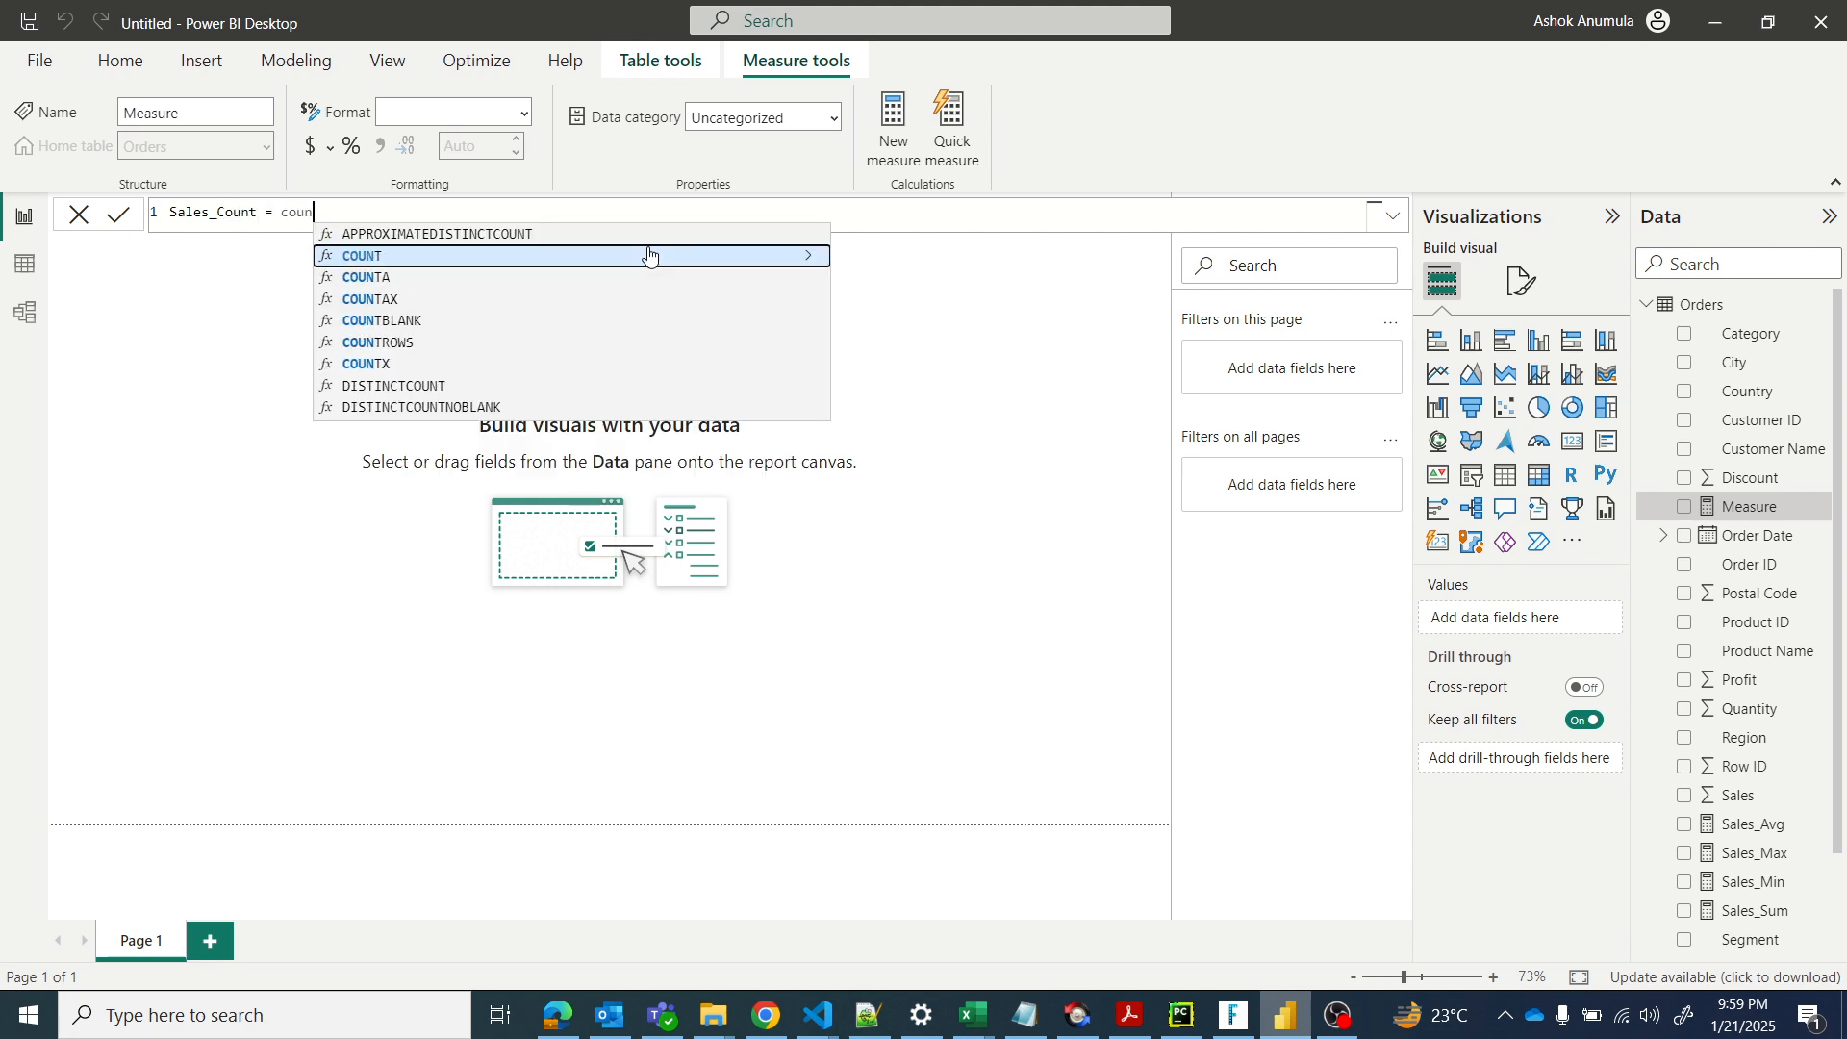
type("t(sale")
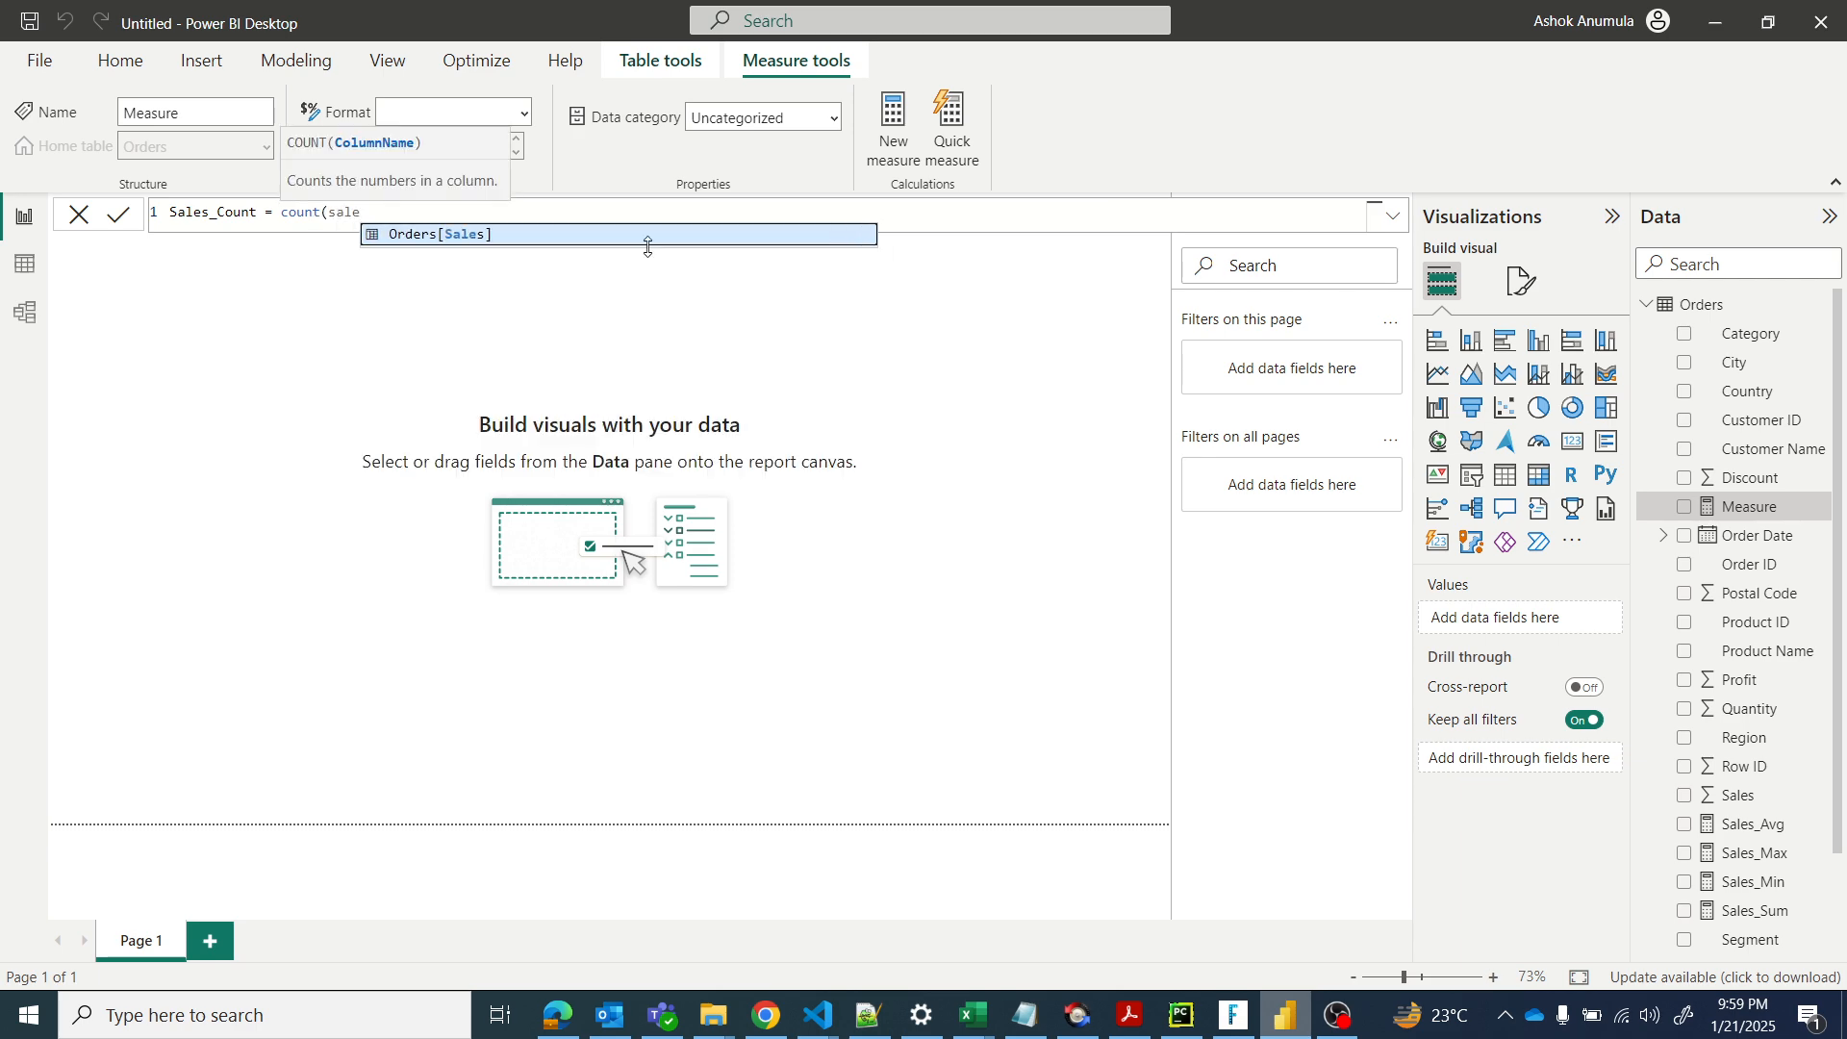
left_click(648, 245)
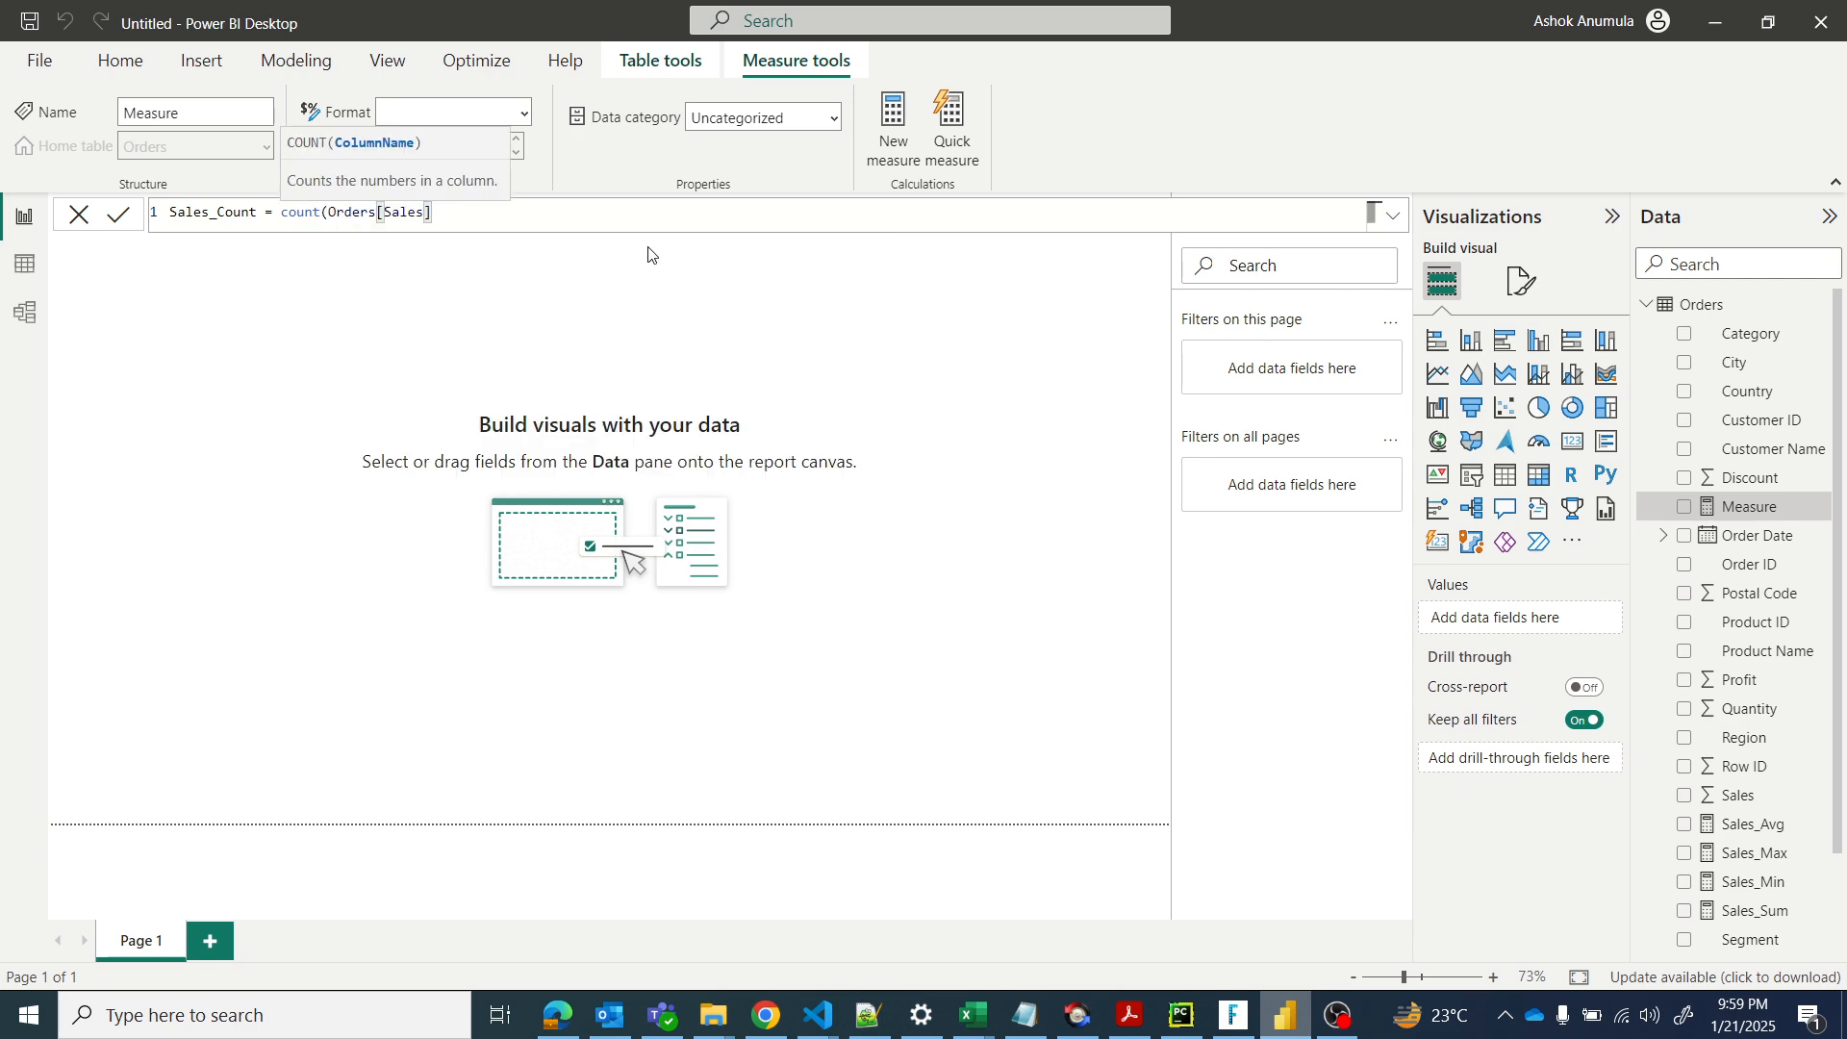
type(")")
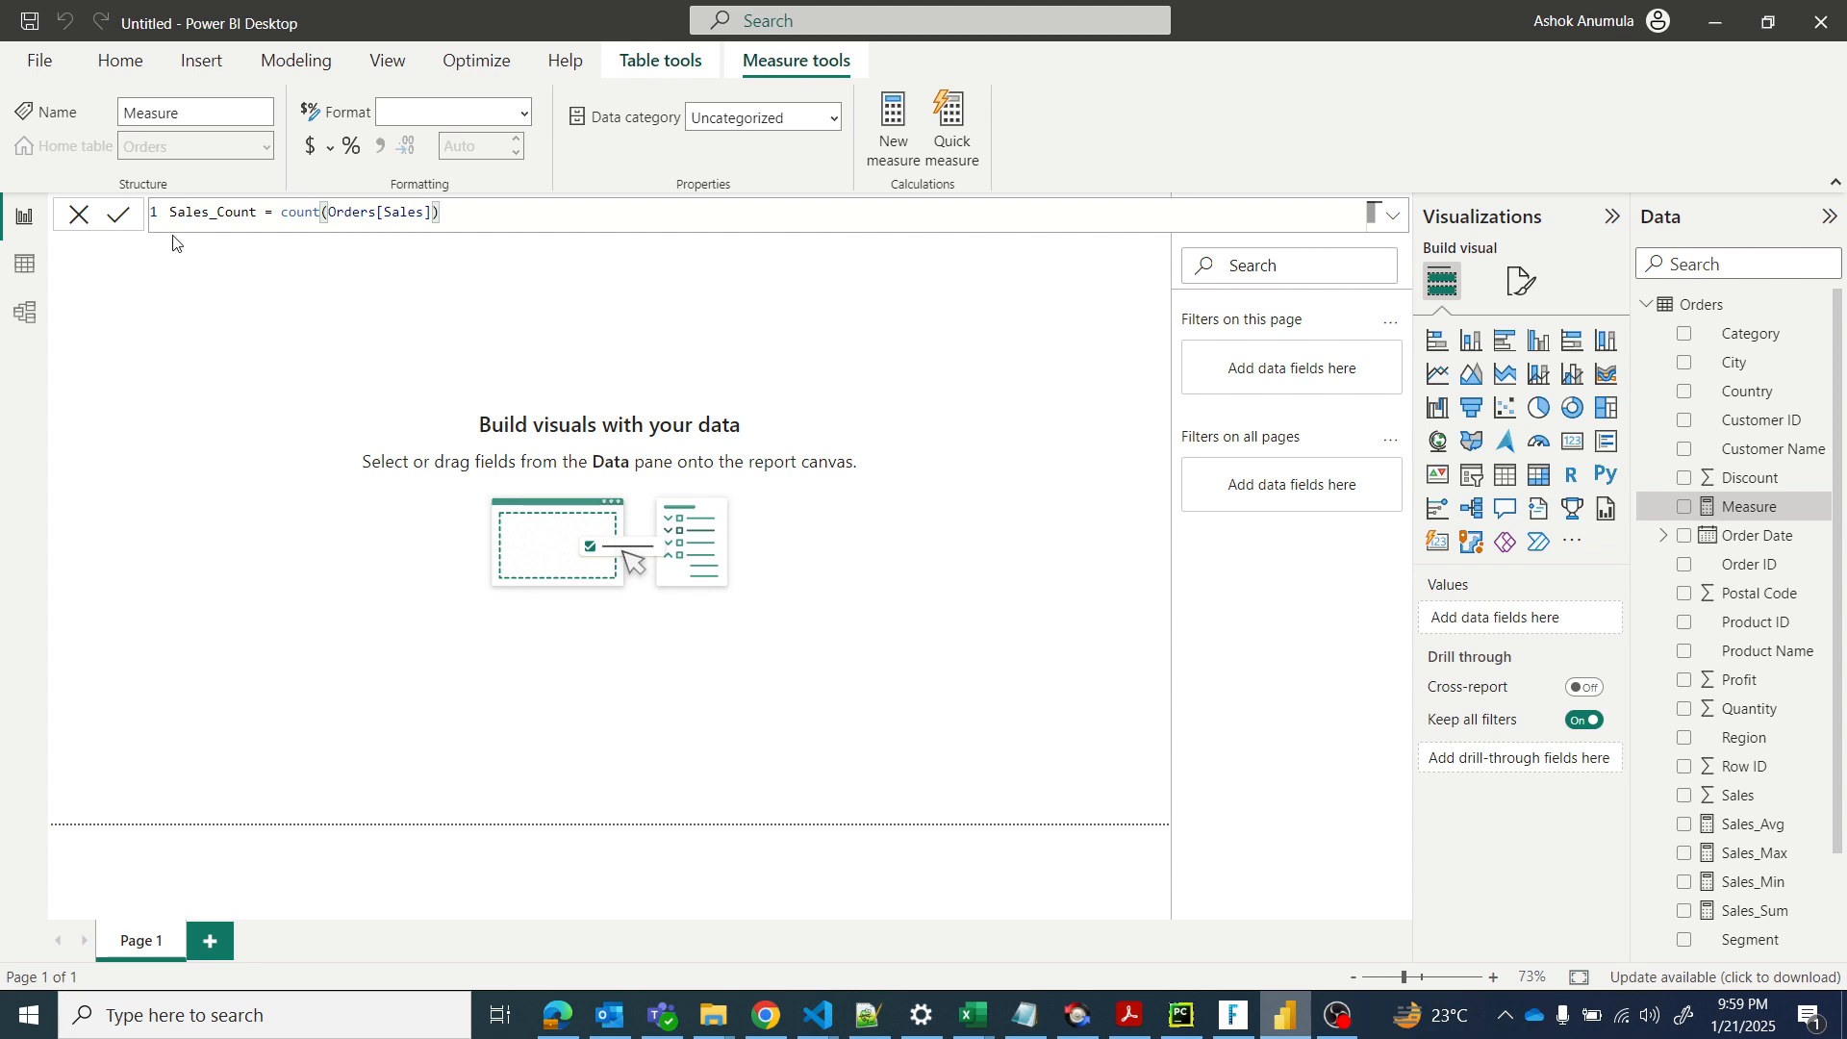
left_click(119, 214)
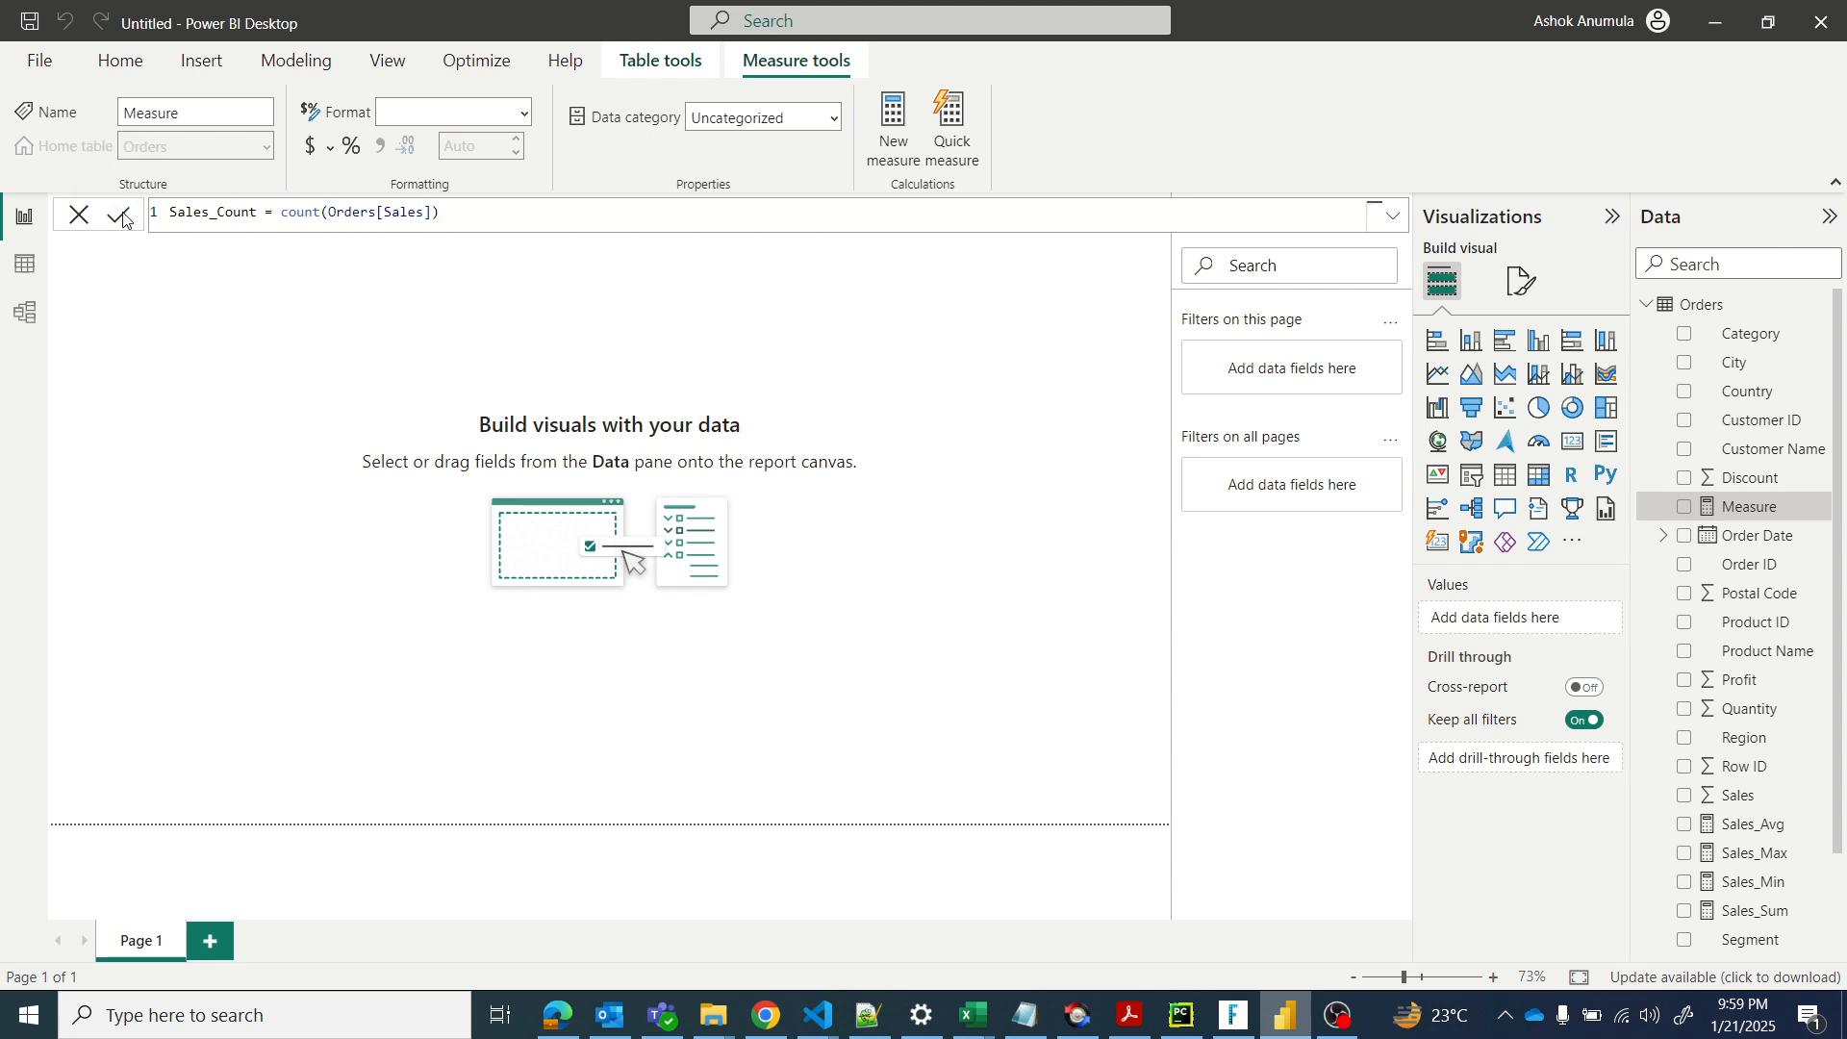
left_click(177, 337)
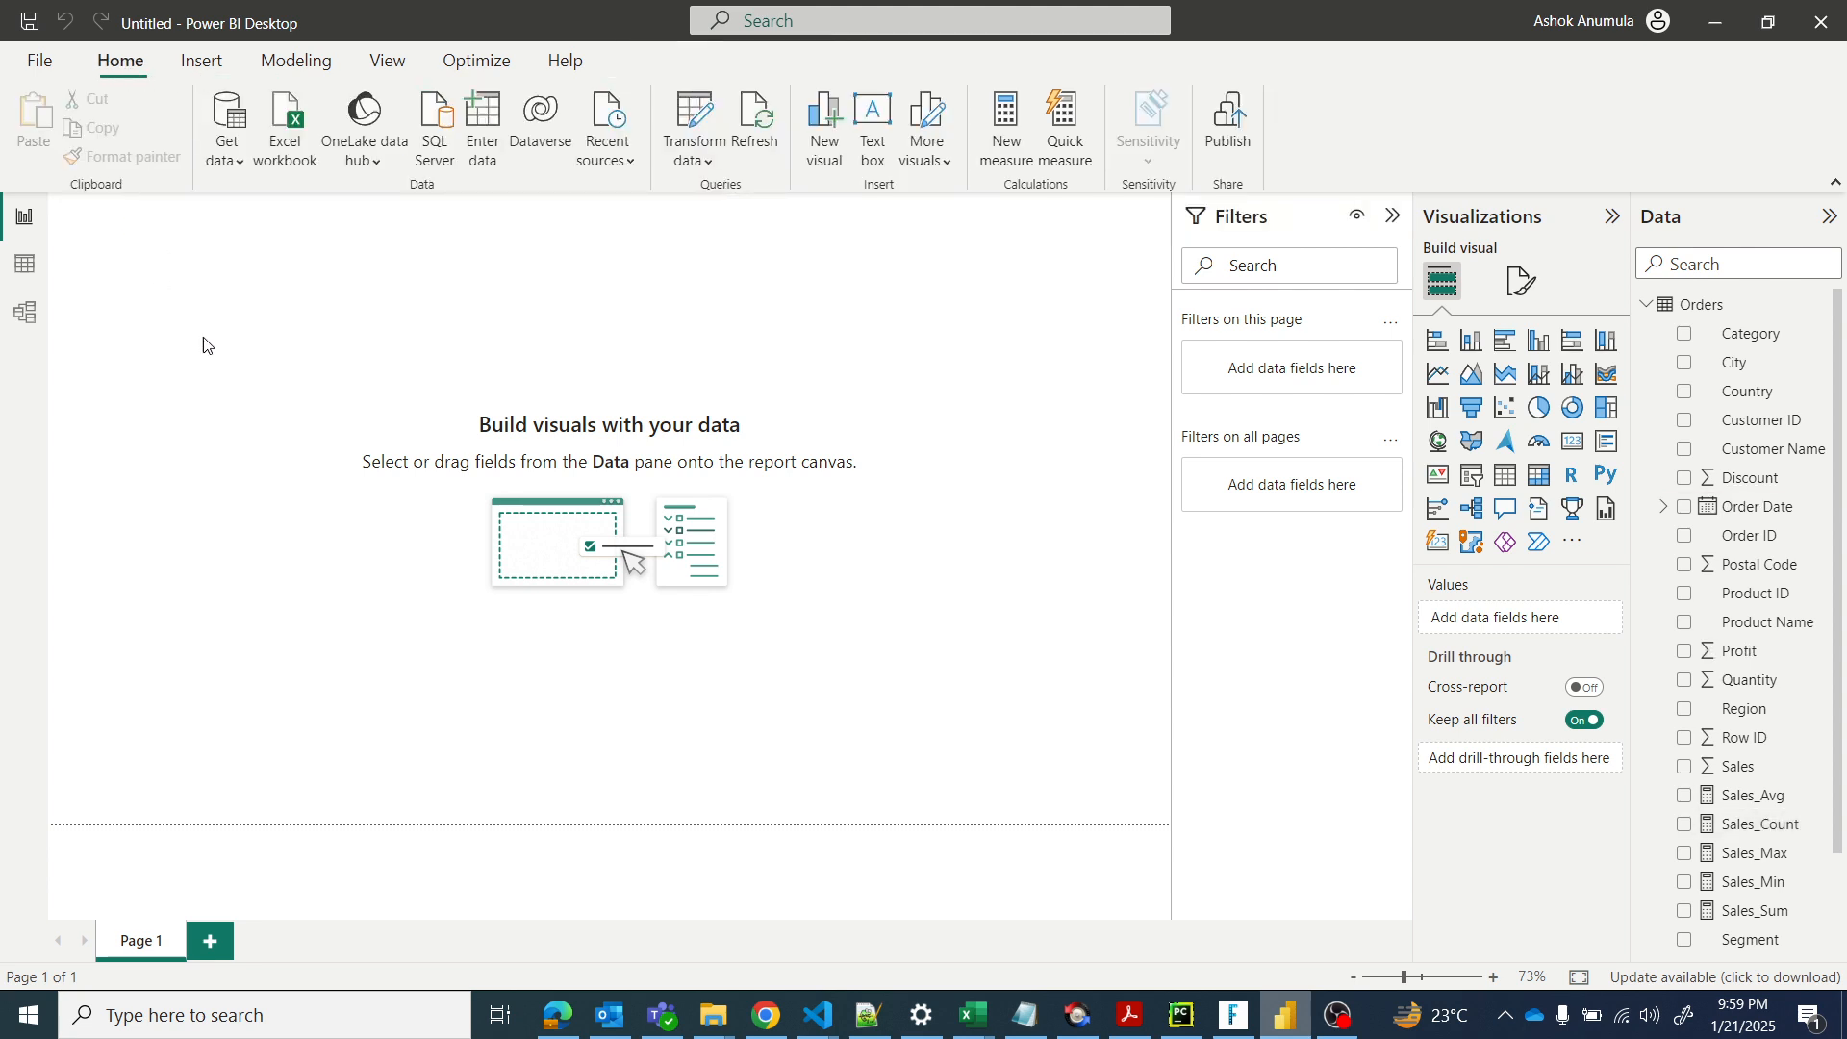
Step: Insert a matrix visual, enlarge it, and add Sales_Sum, Sales_Avg, Sales_Max, Sales_Min and Sales_Count as its values
left_click(1539, 474)
left_click_drag(300, 435, 606, 665)
scroll(1737, 658, "down", 2)
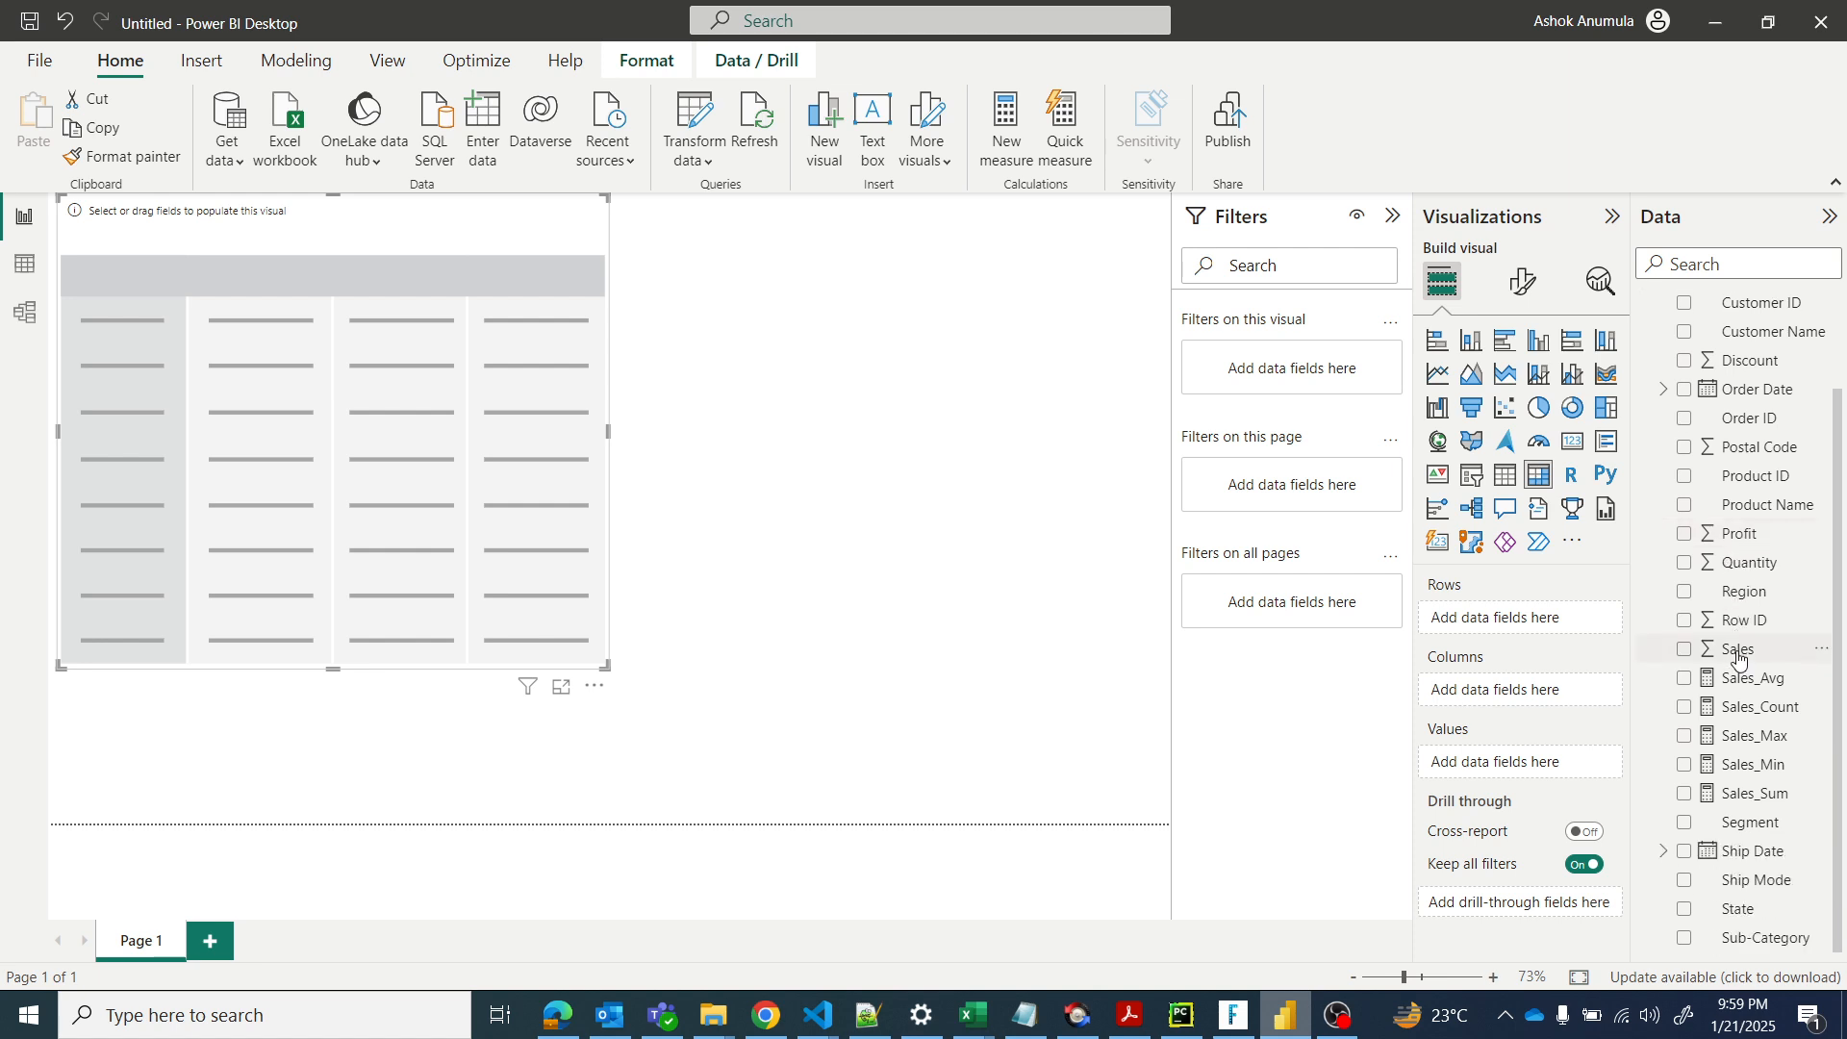
left_click(1685, 794)
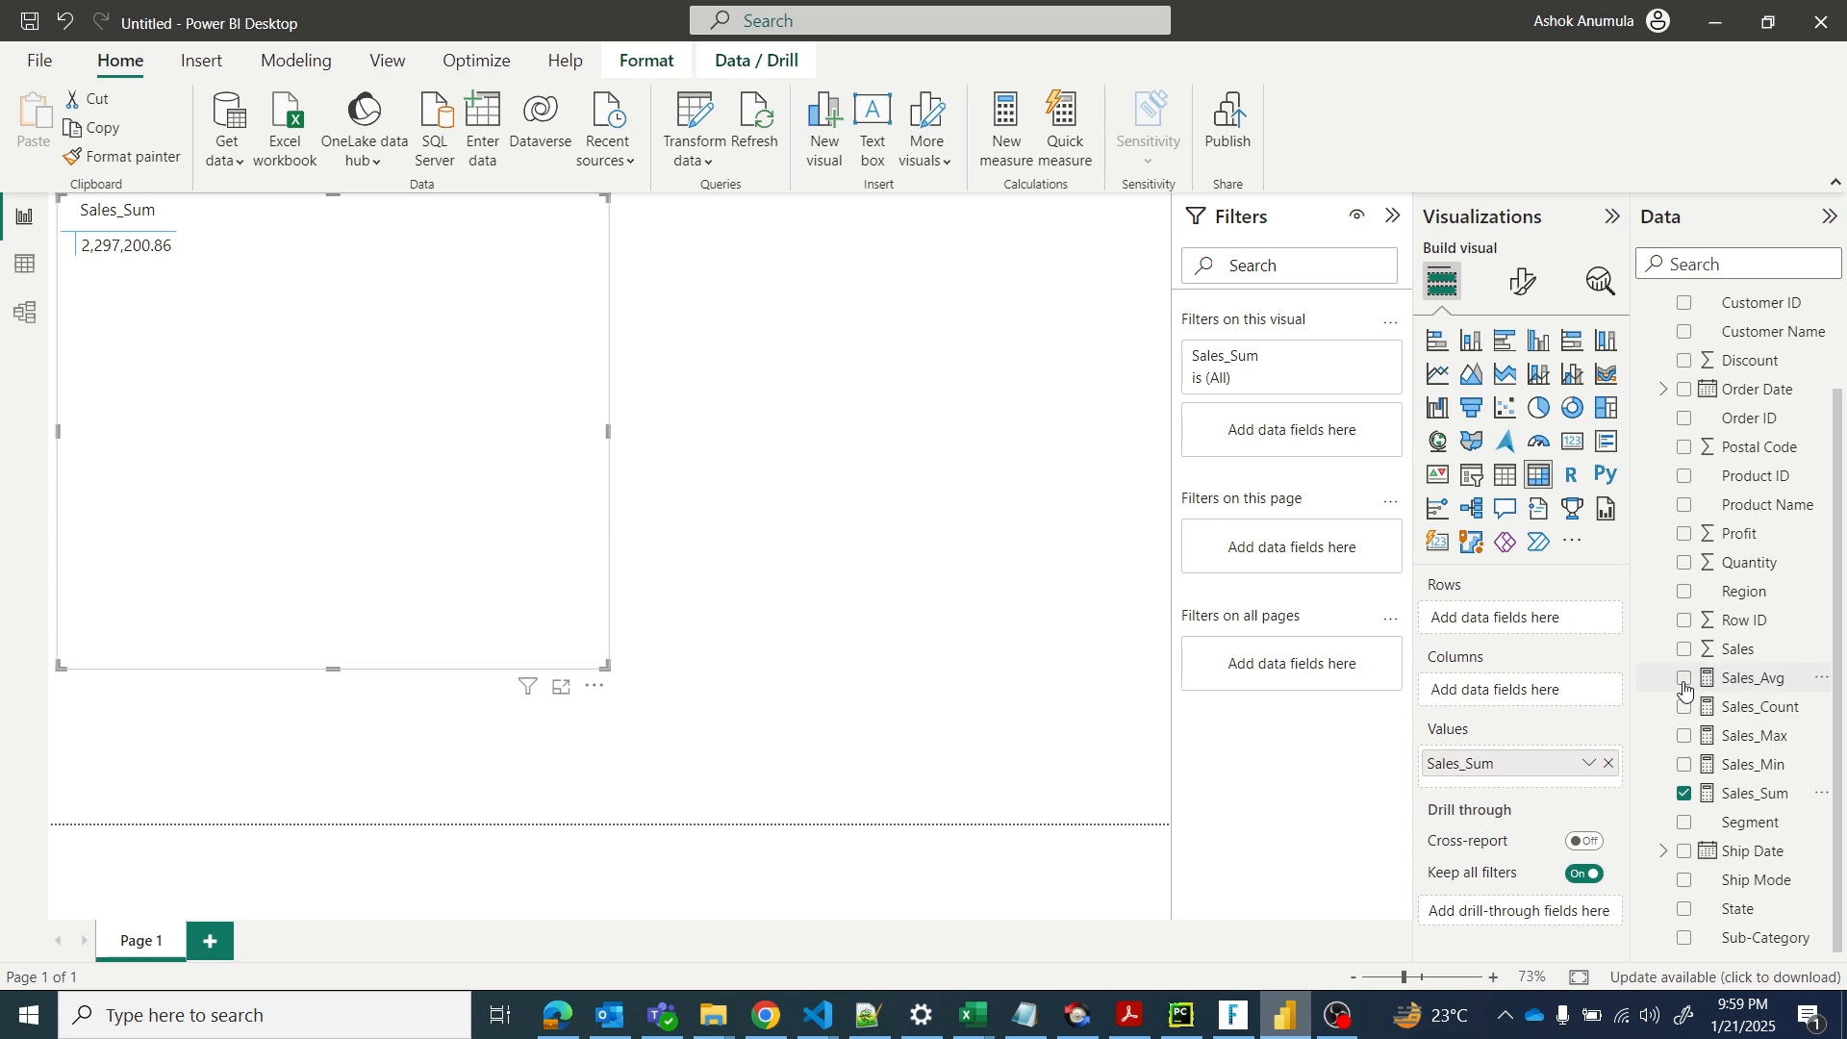
left_click(1685, 679)
left_click(1685, 737)
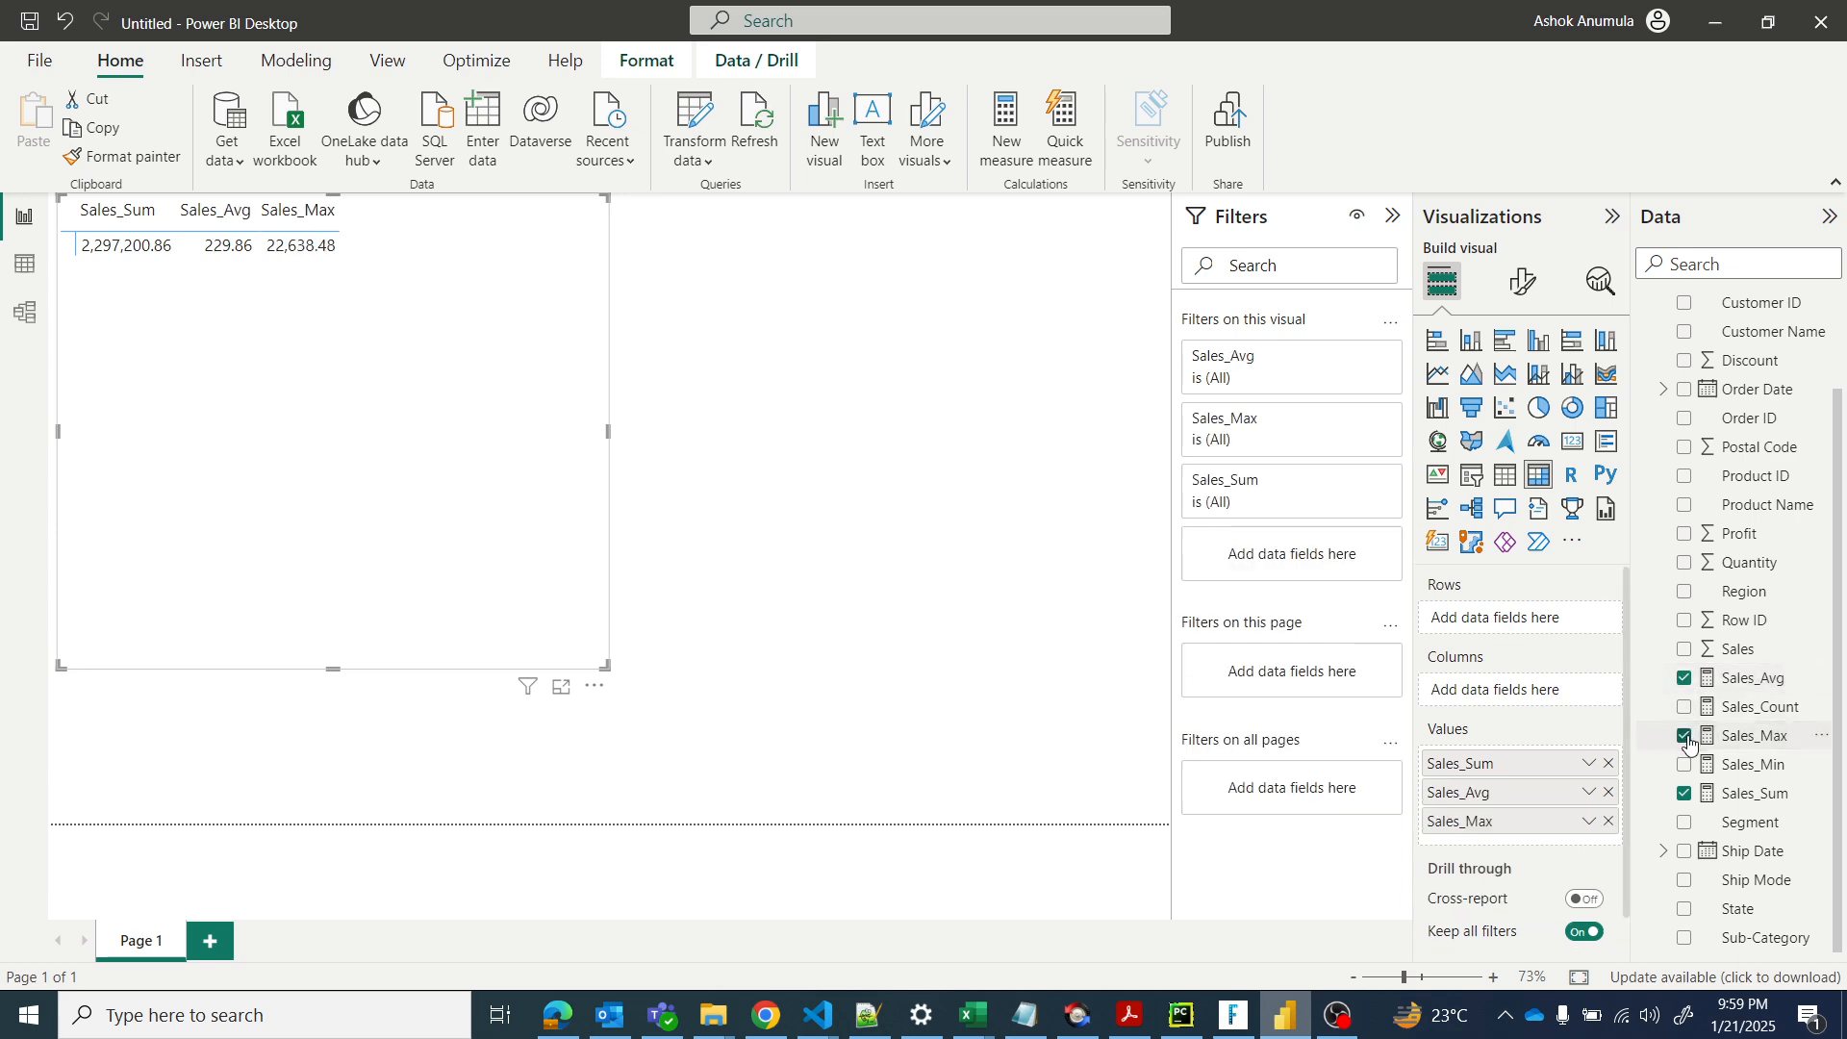
left_click(1685, 765)
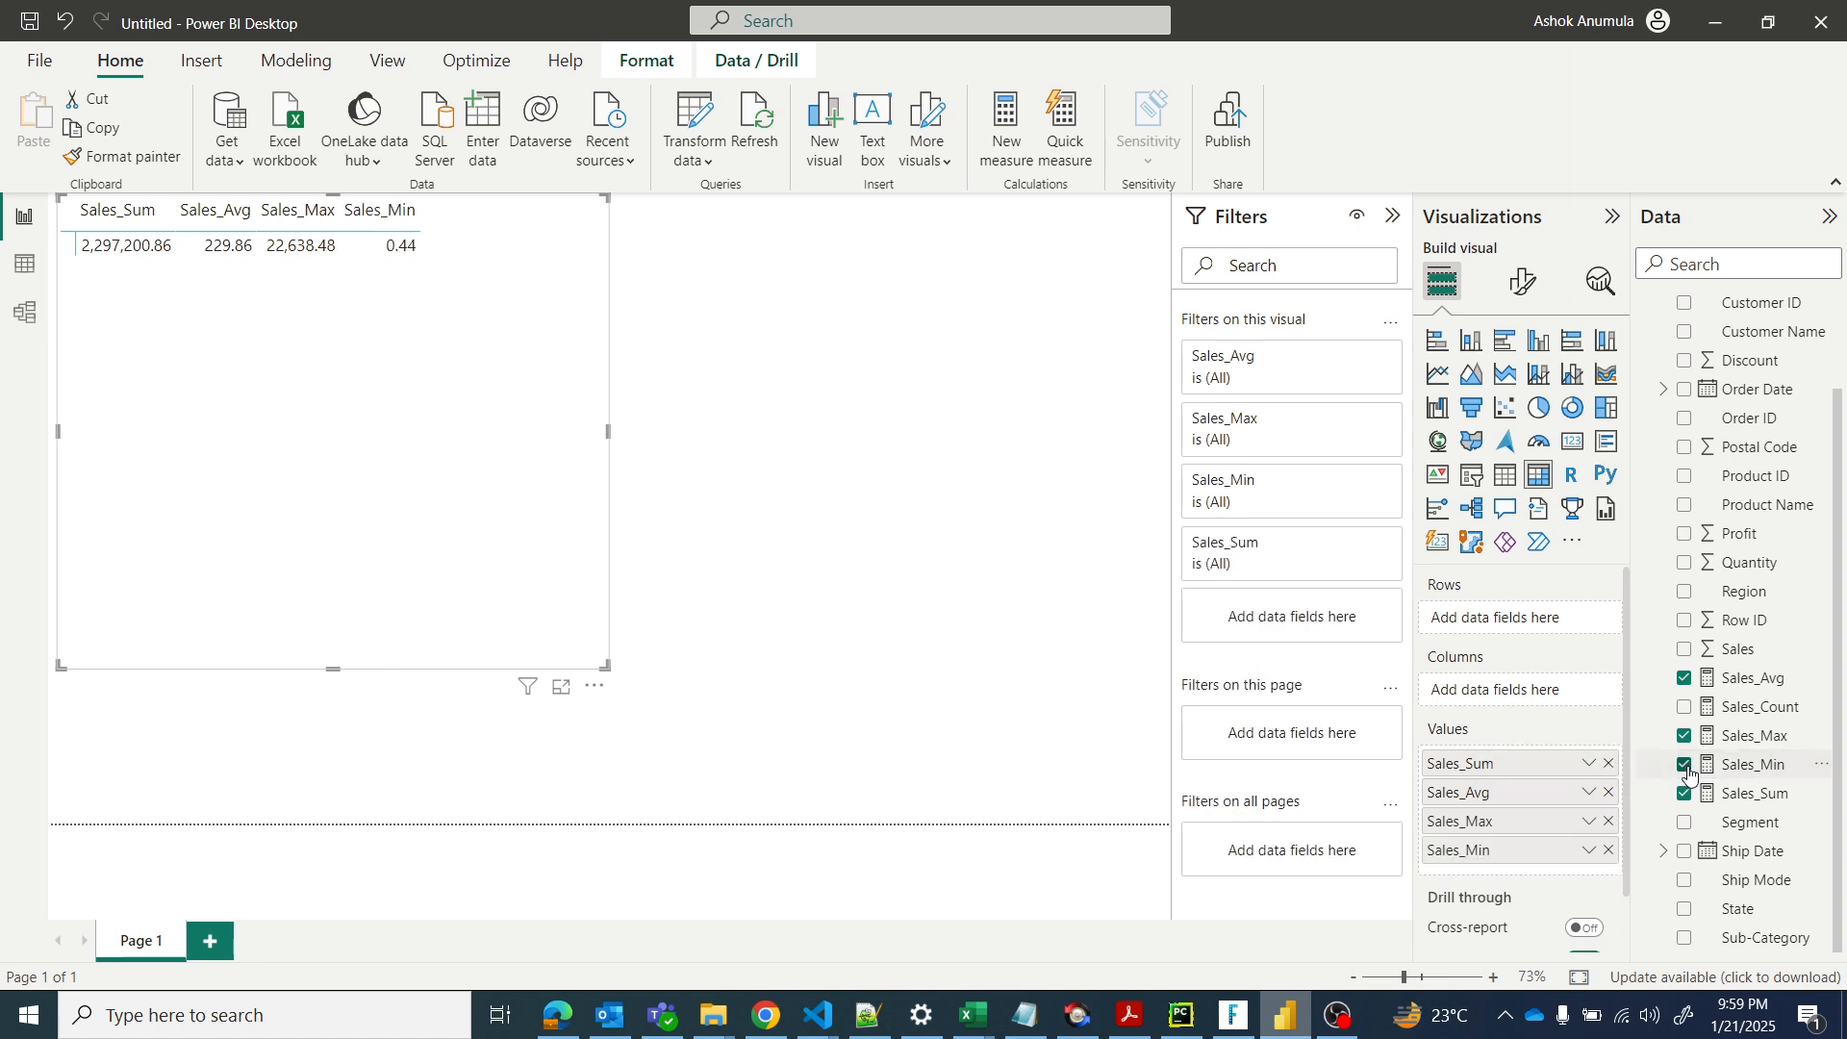
left_click(1684, 708)
scroll(1563, 654, "down", 2)
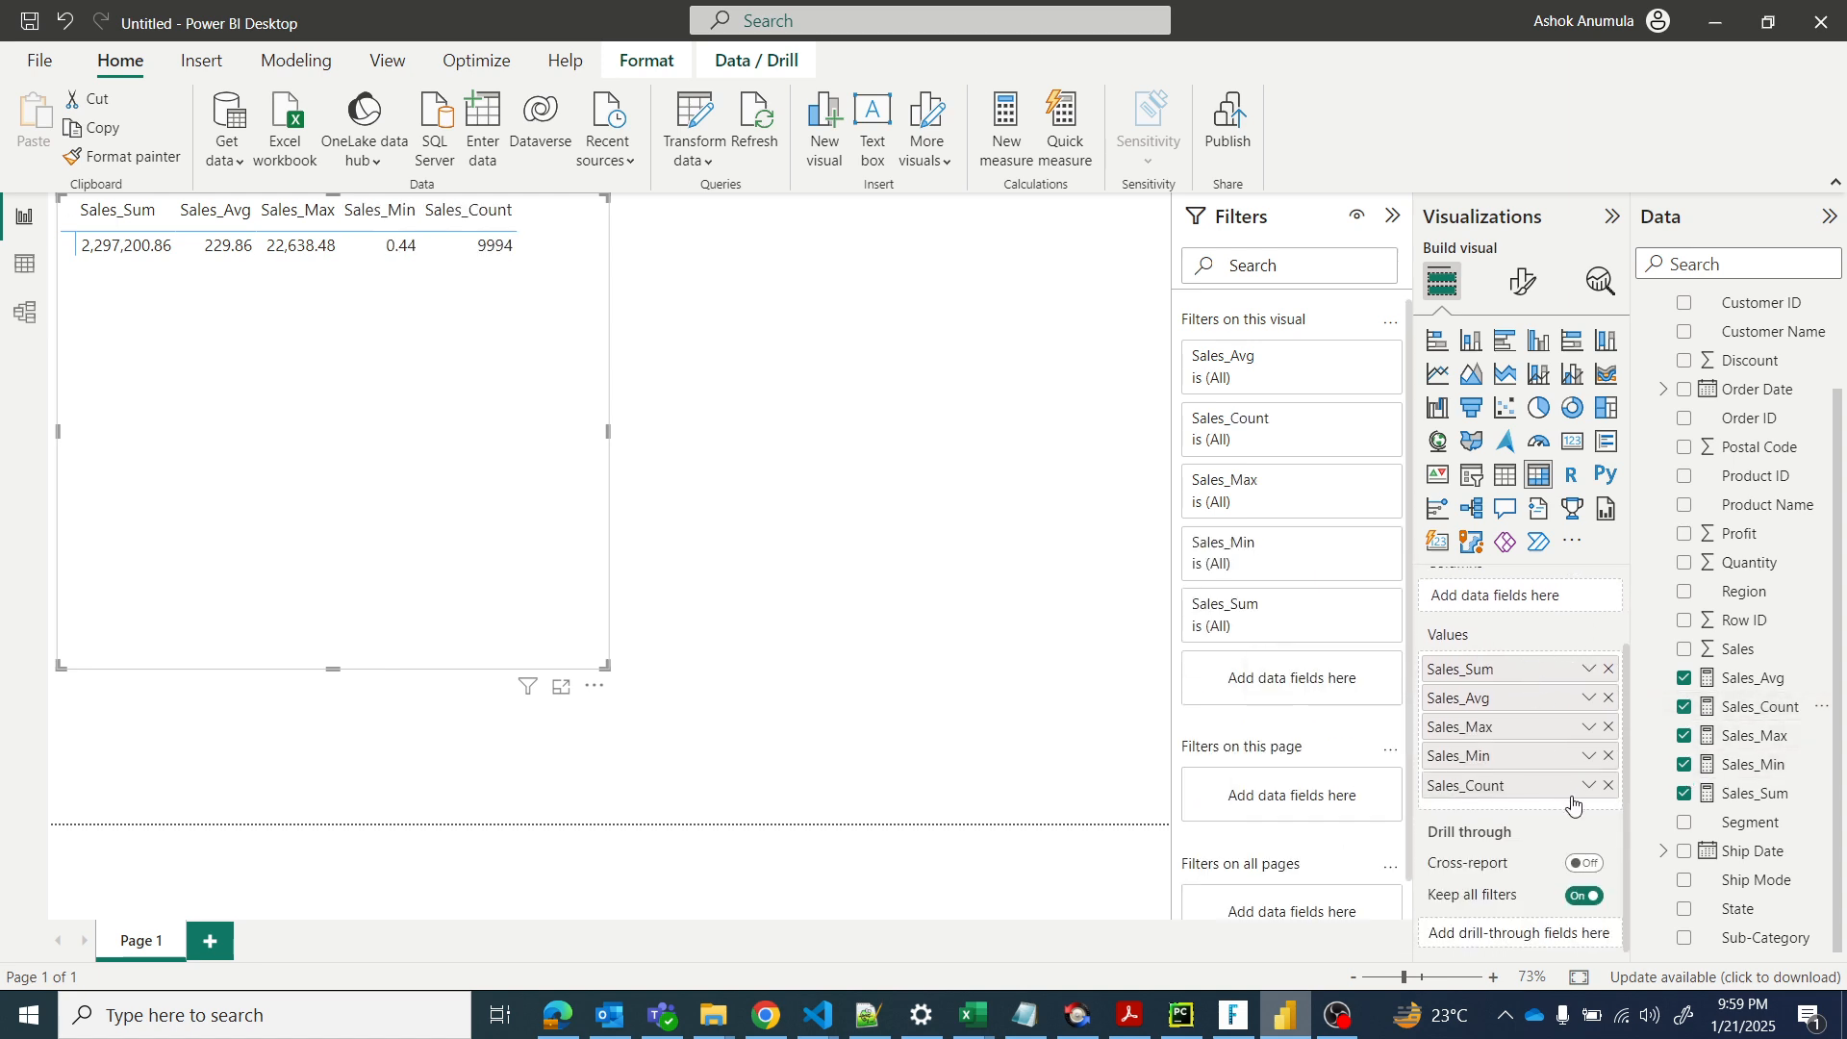
key("ctrl+2")
left_click_drag(1407, 619, 1632, 811)
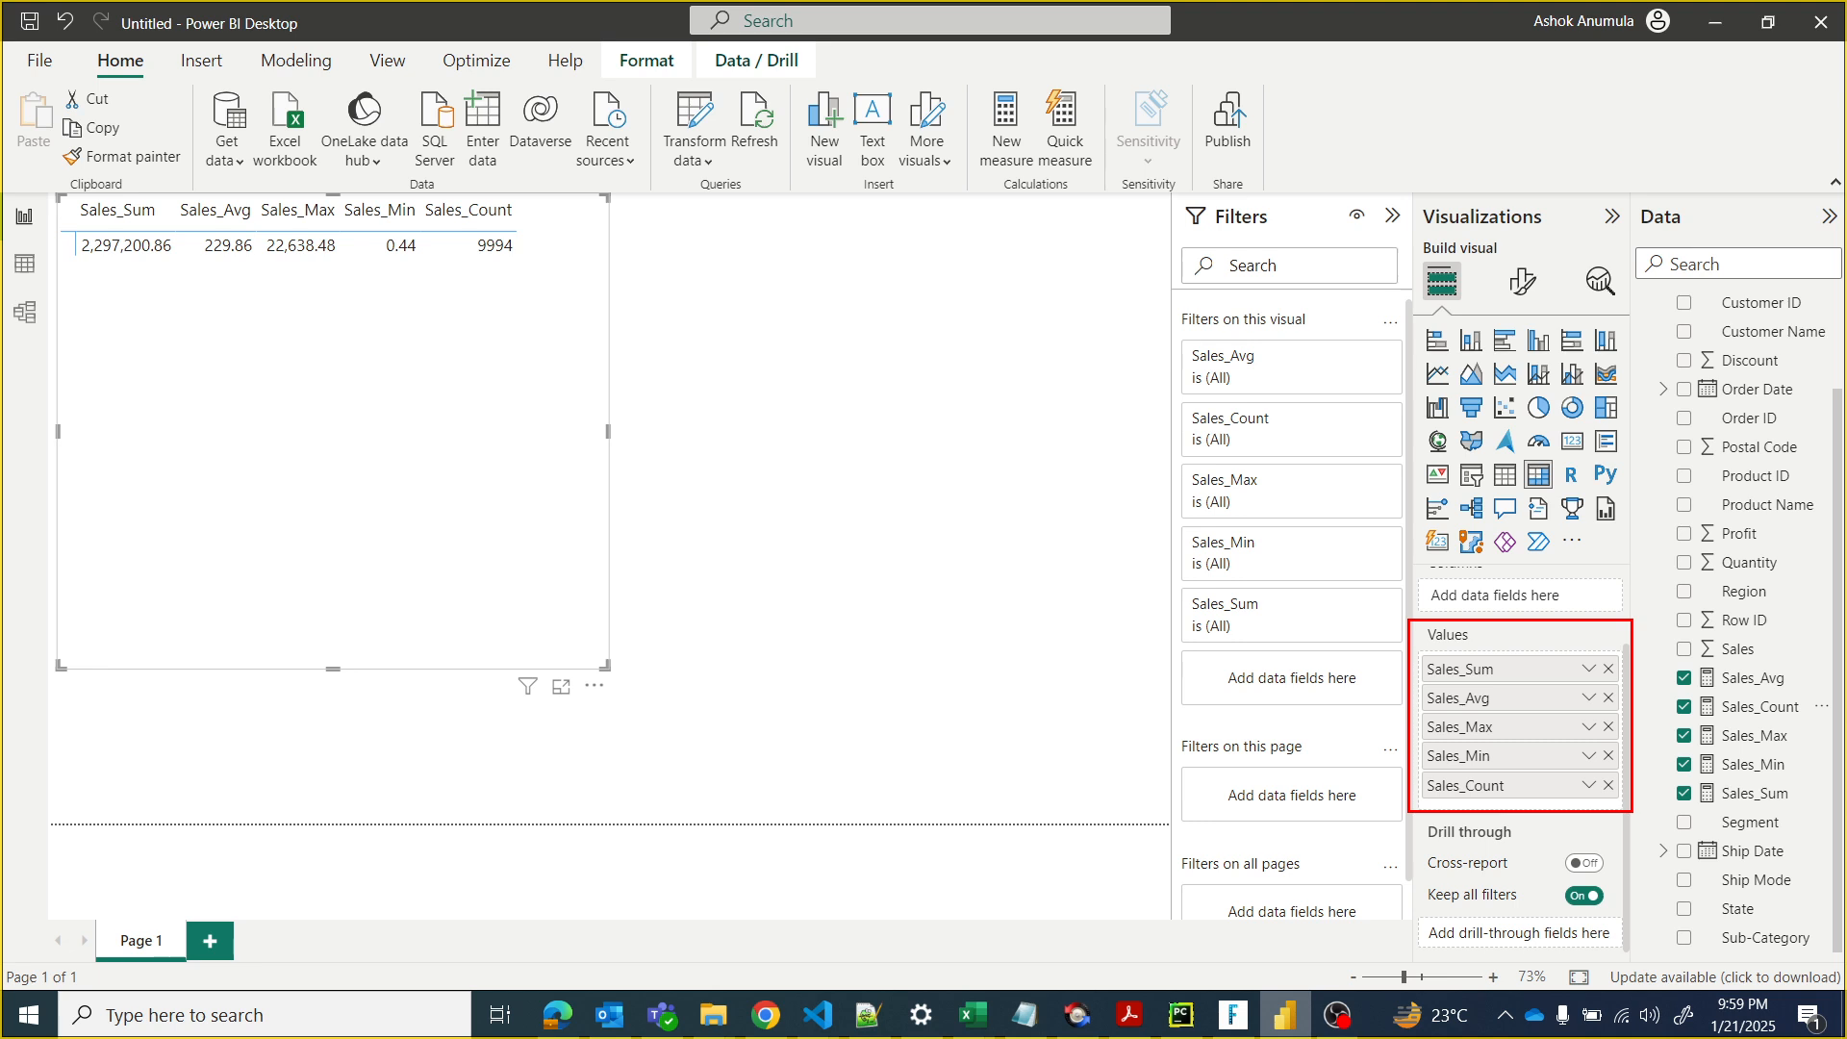
key("Escape")
Step: Move the matrix visual slightly away from the canvas's upper-left corner
left_click_drag(548, 424, 581, 453)
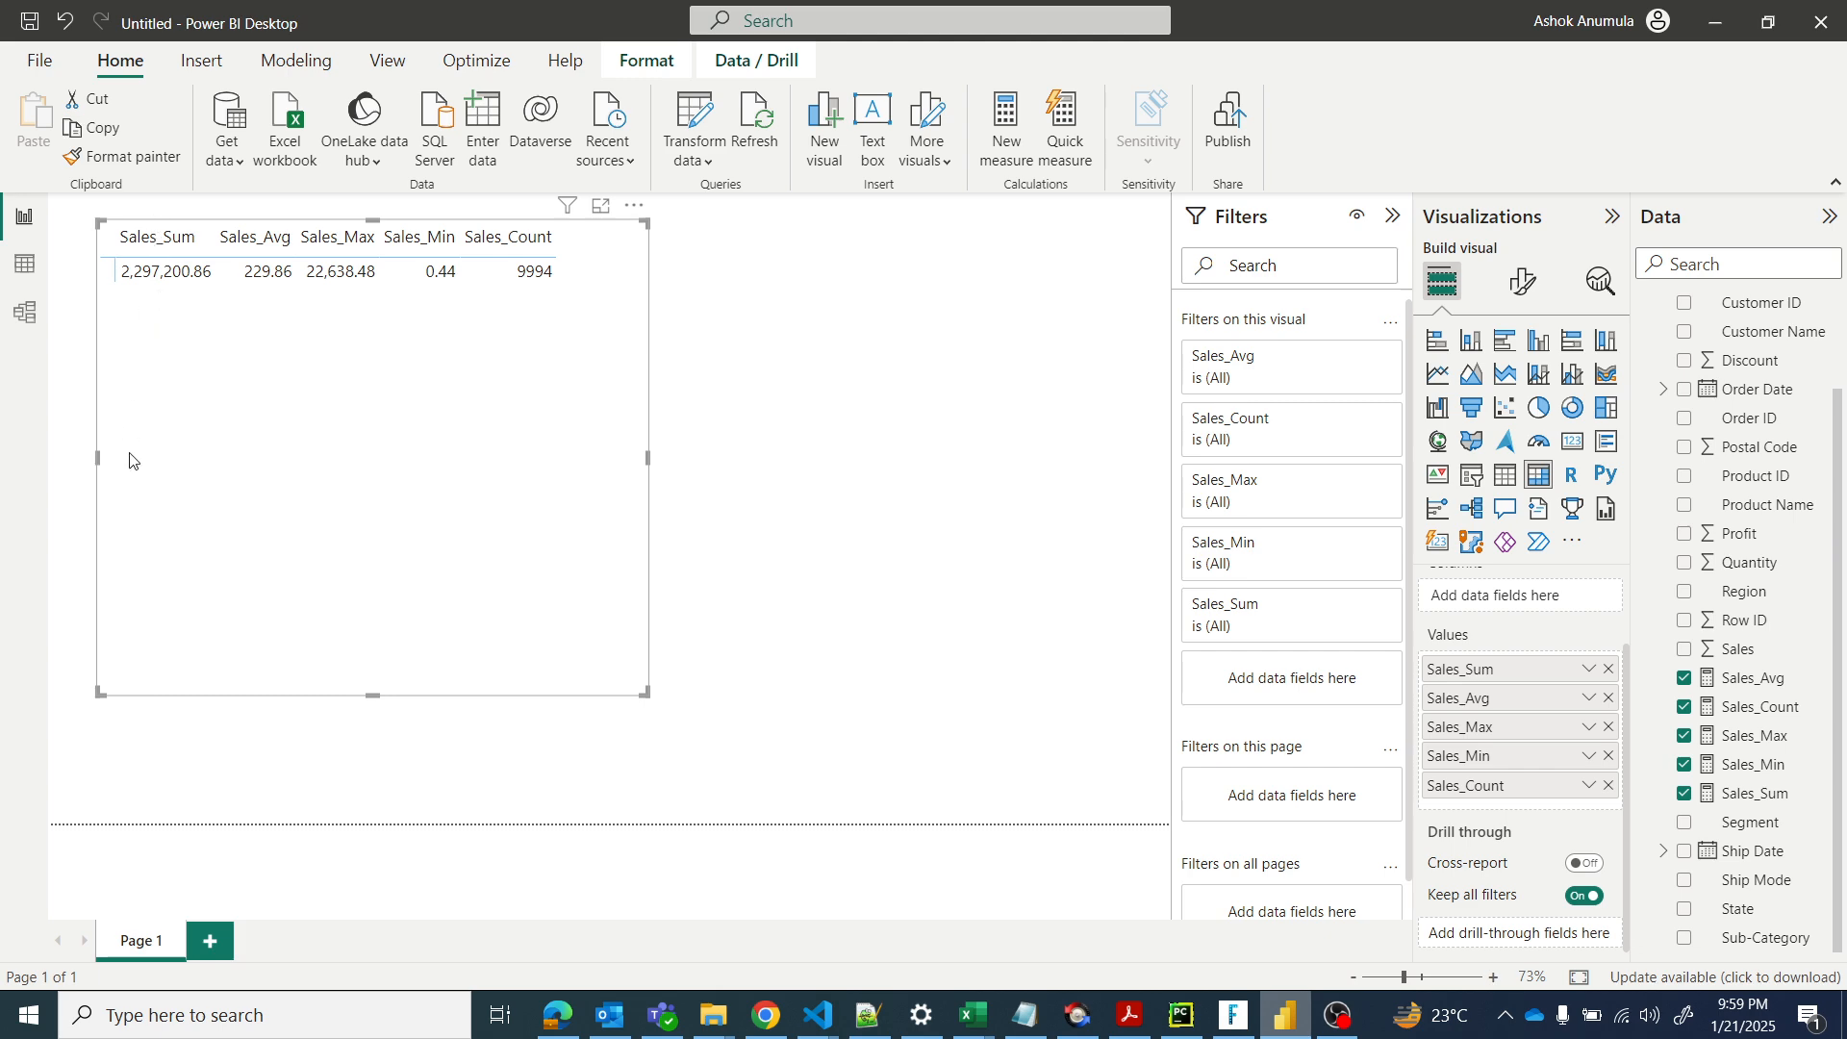
key("ctrl+2")
mouse_move(113, 204)
left_mouse_down()
mouse_move(165, 236)
mouse_move(146, 294)
mouse_move(123, 287)
left_mouse_up()
key("e")
mouse_move(113, 216)
left_mouse_down()
mouse_move(196, 237)
mouse_move(204, 297)
left_mouse_up()
left_click_drag(218, 216, 284, 298)
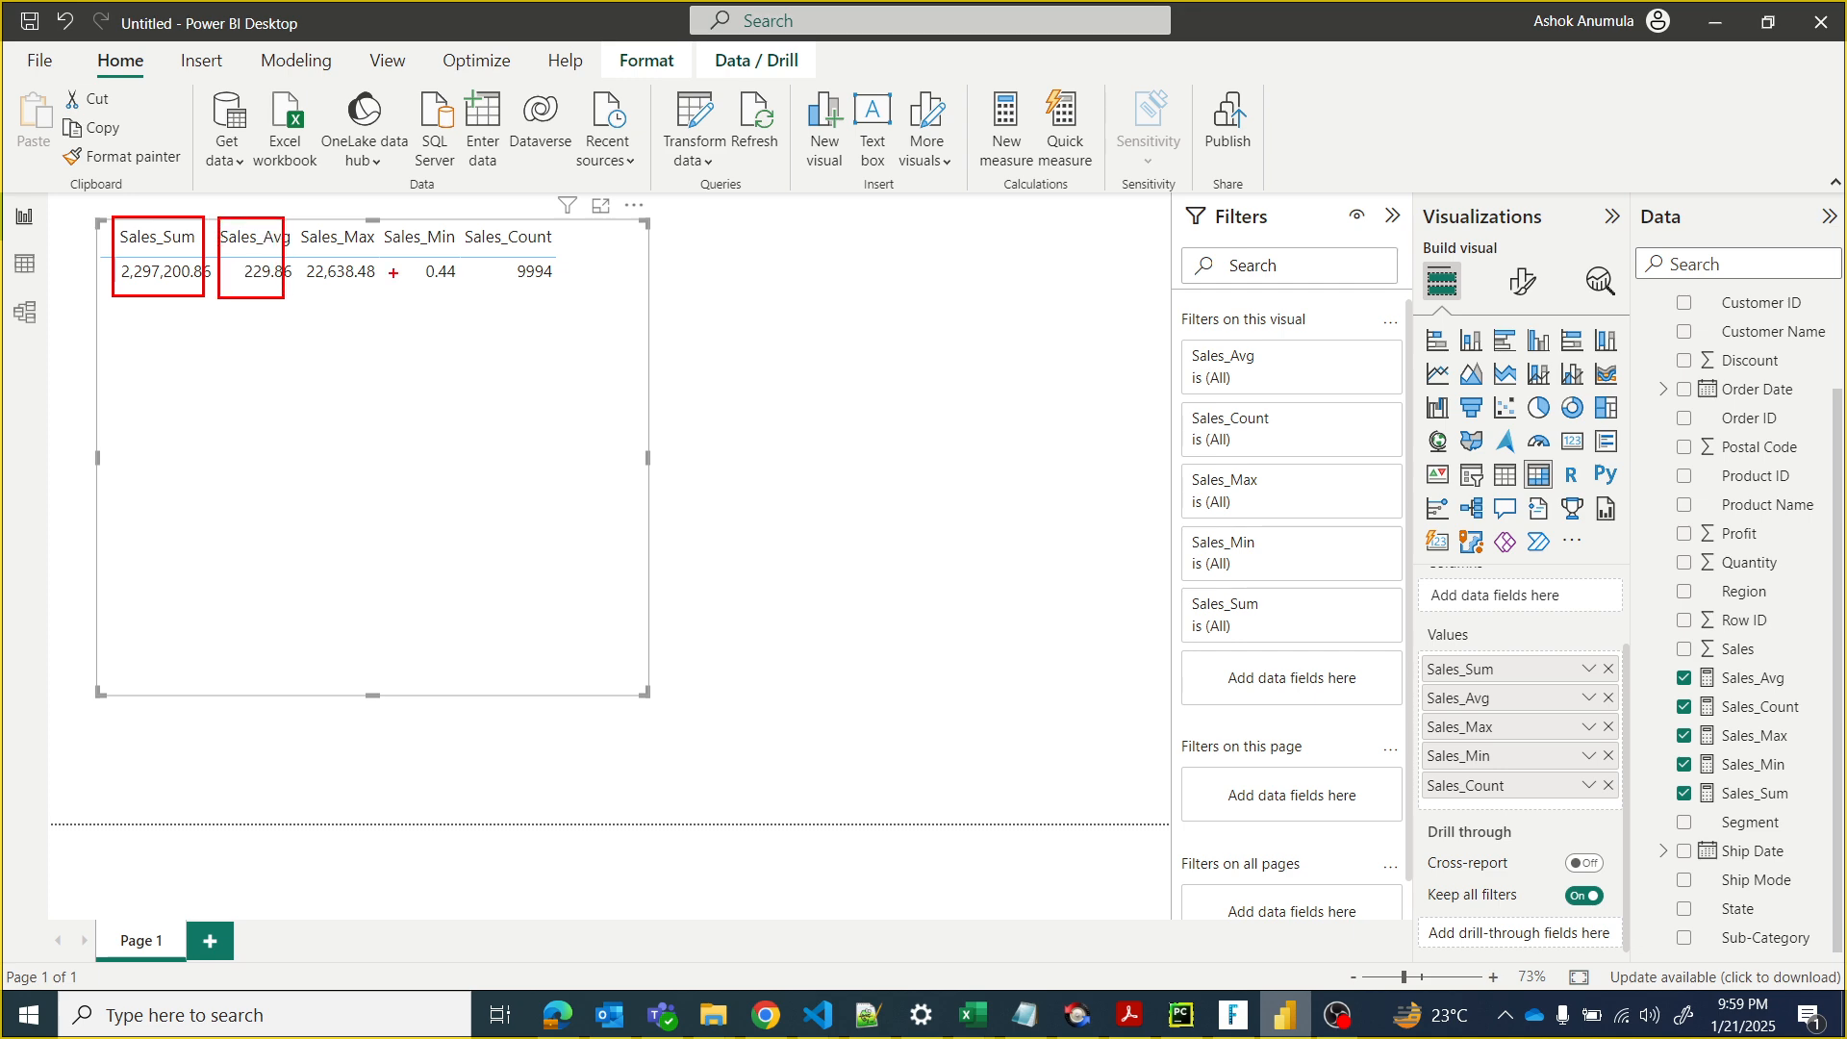
left_click_drag(300, 200, 586, 317)
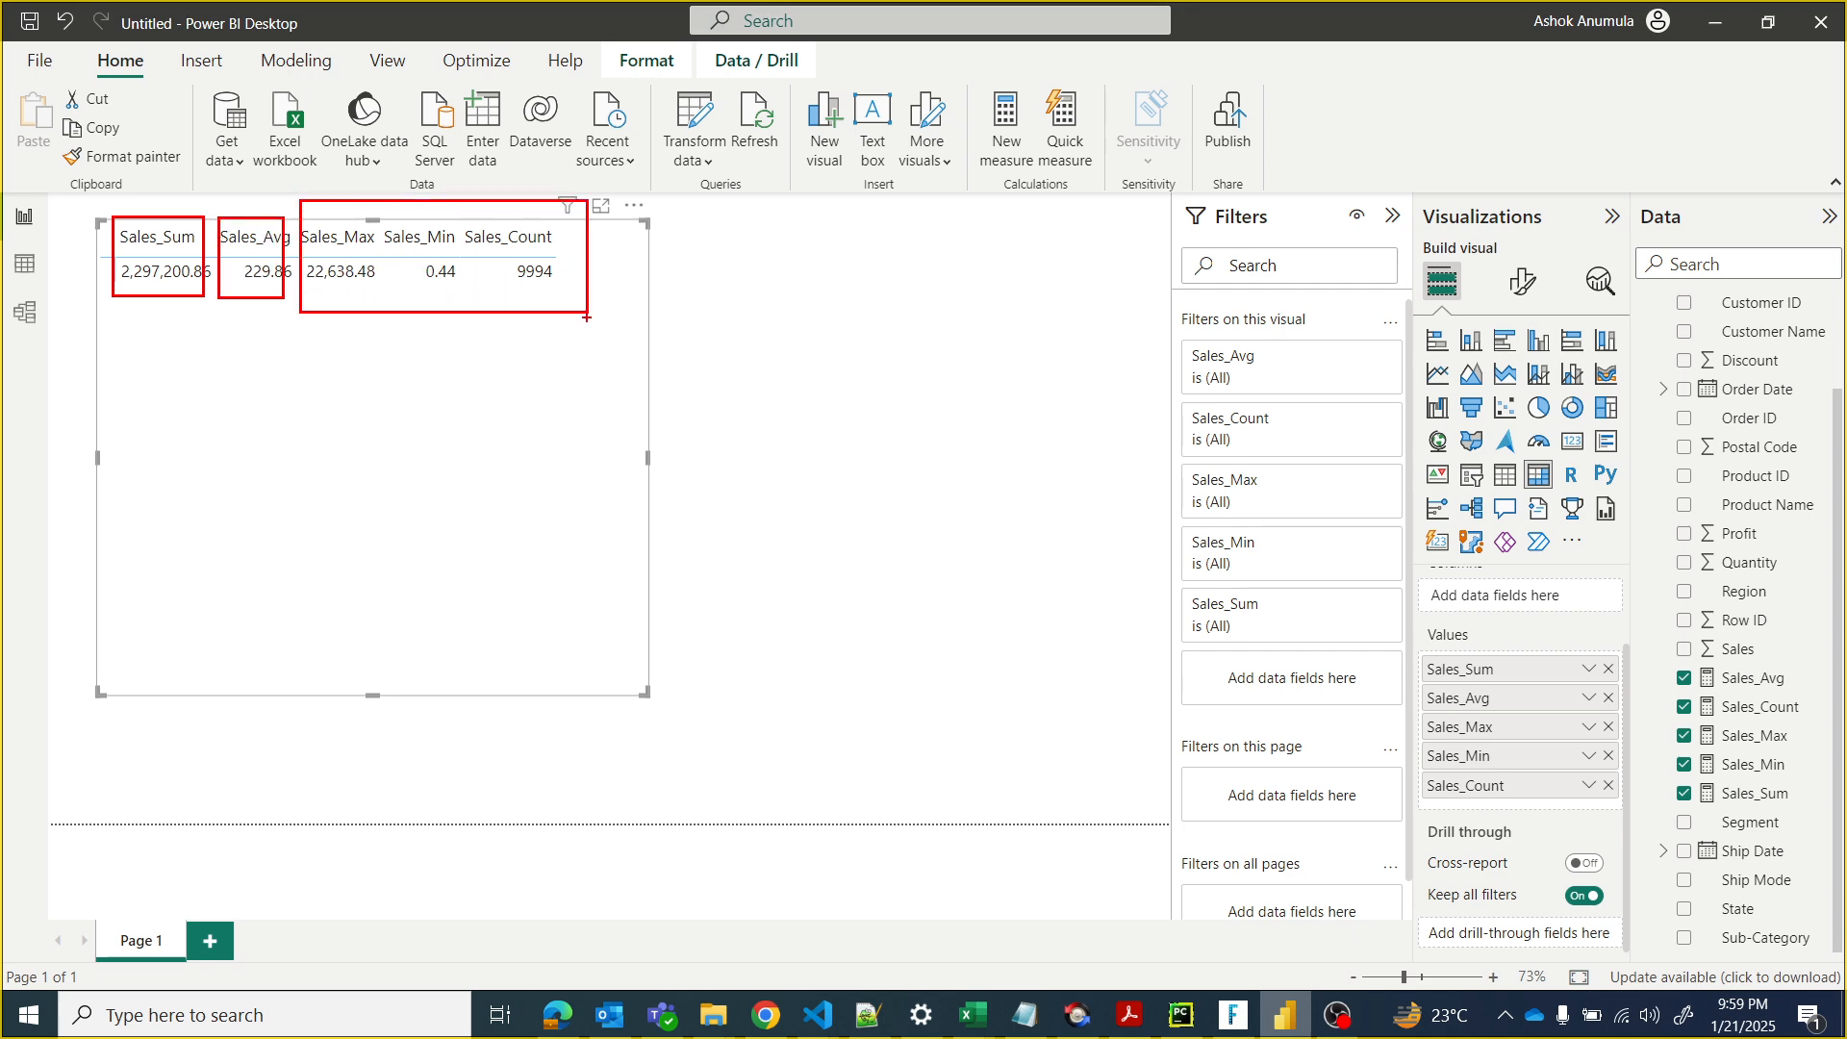
key("Escape")
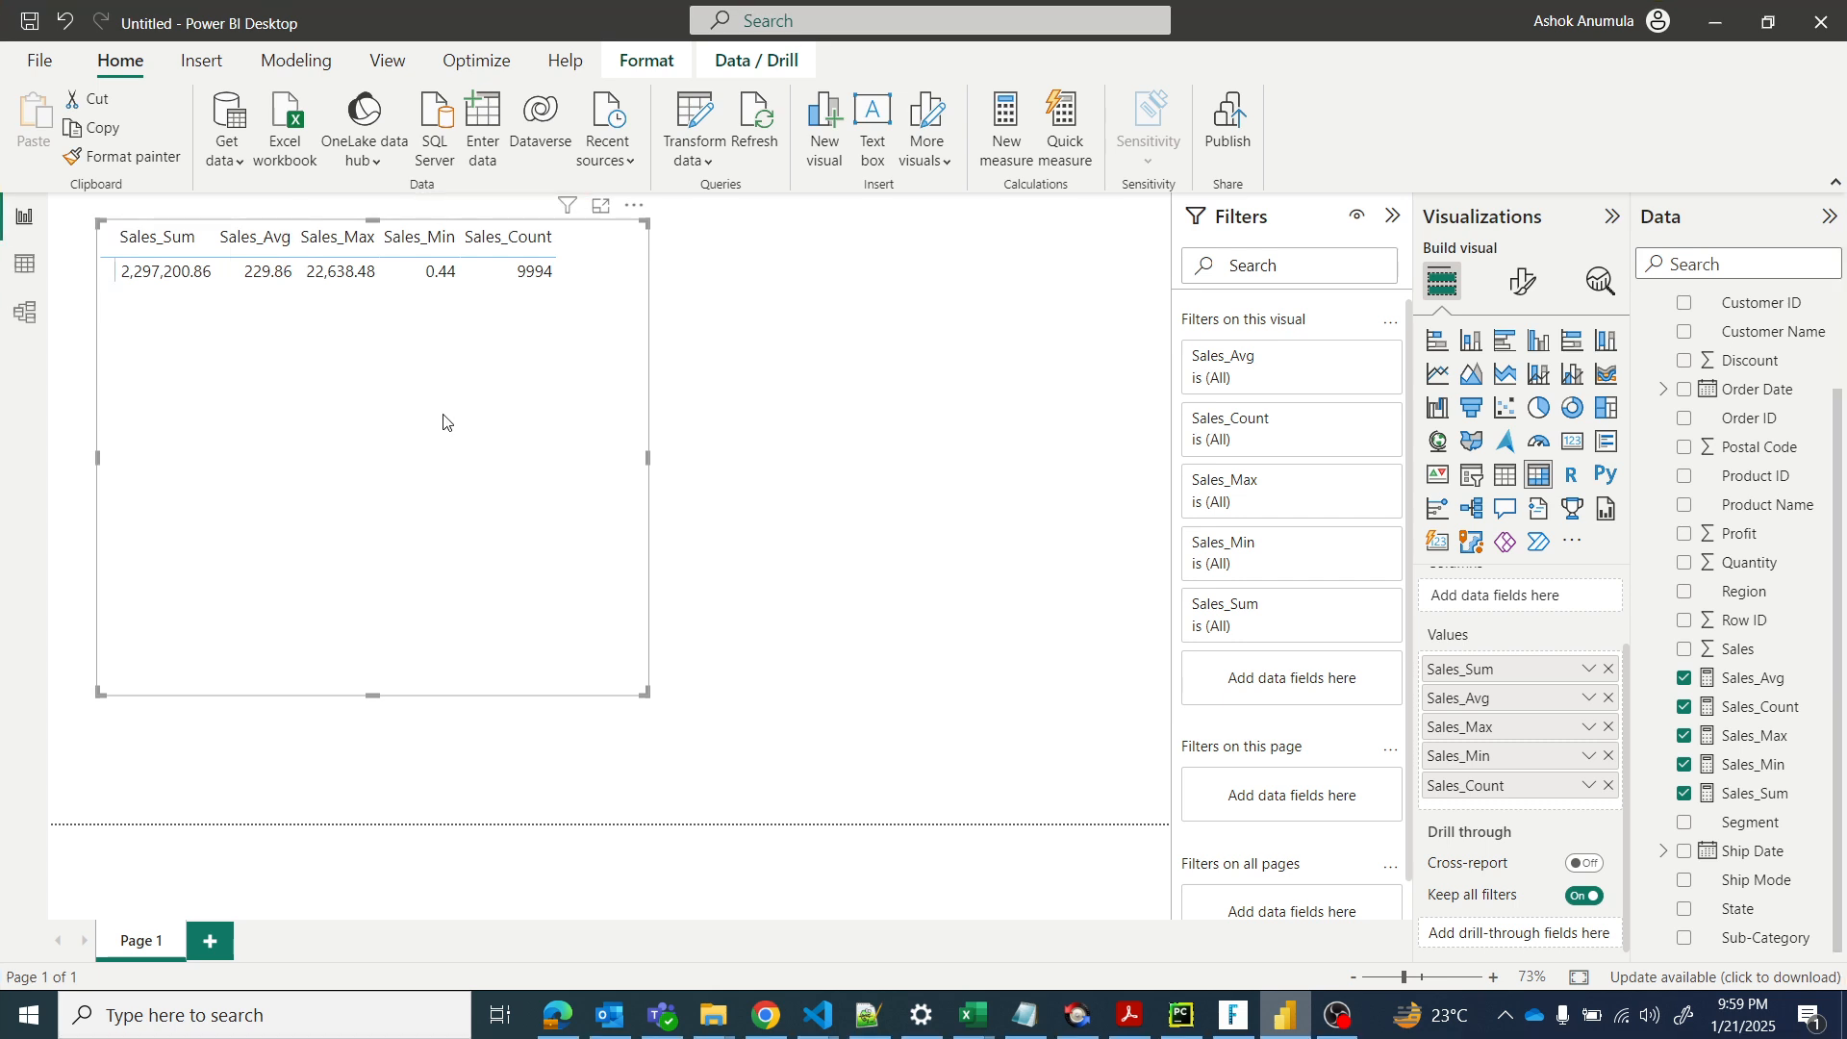
key("ctrl+2")
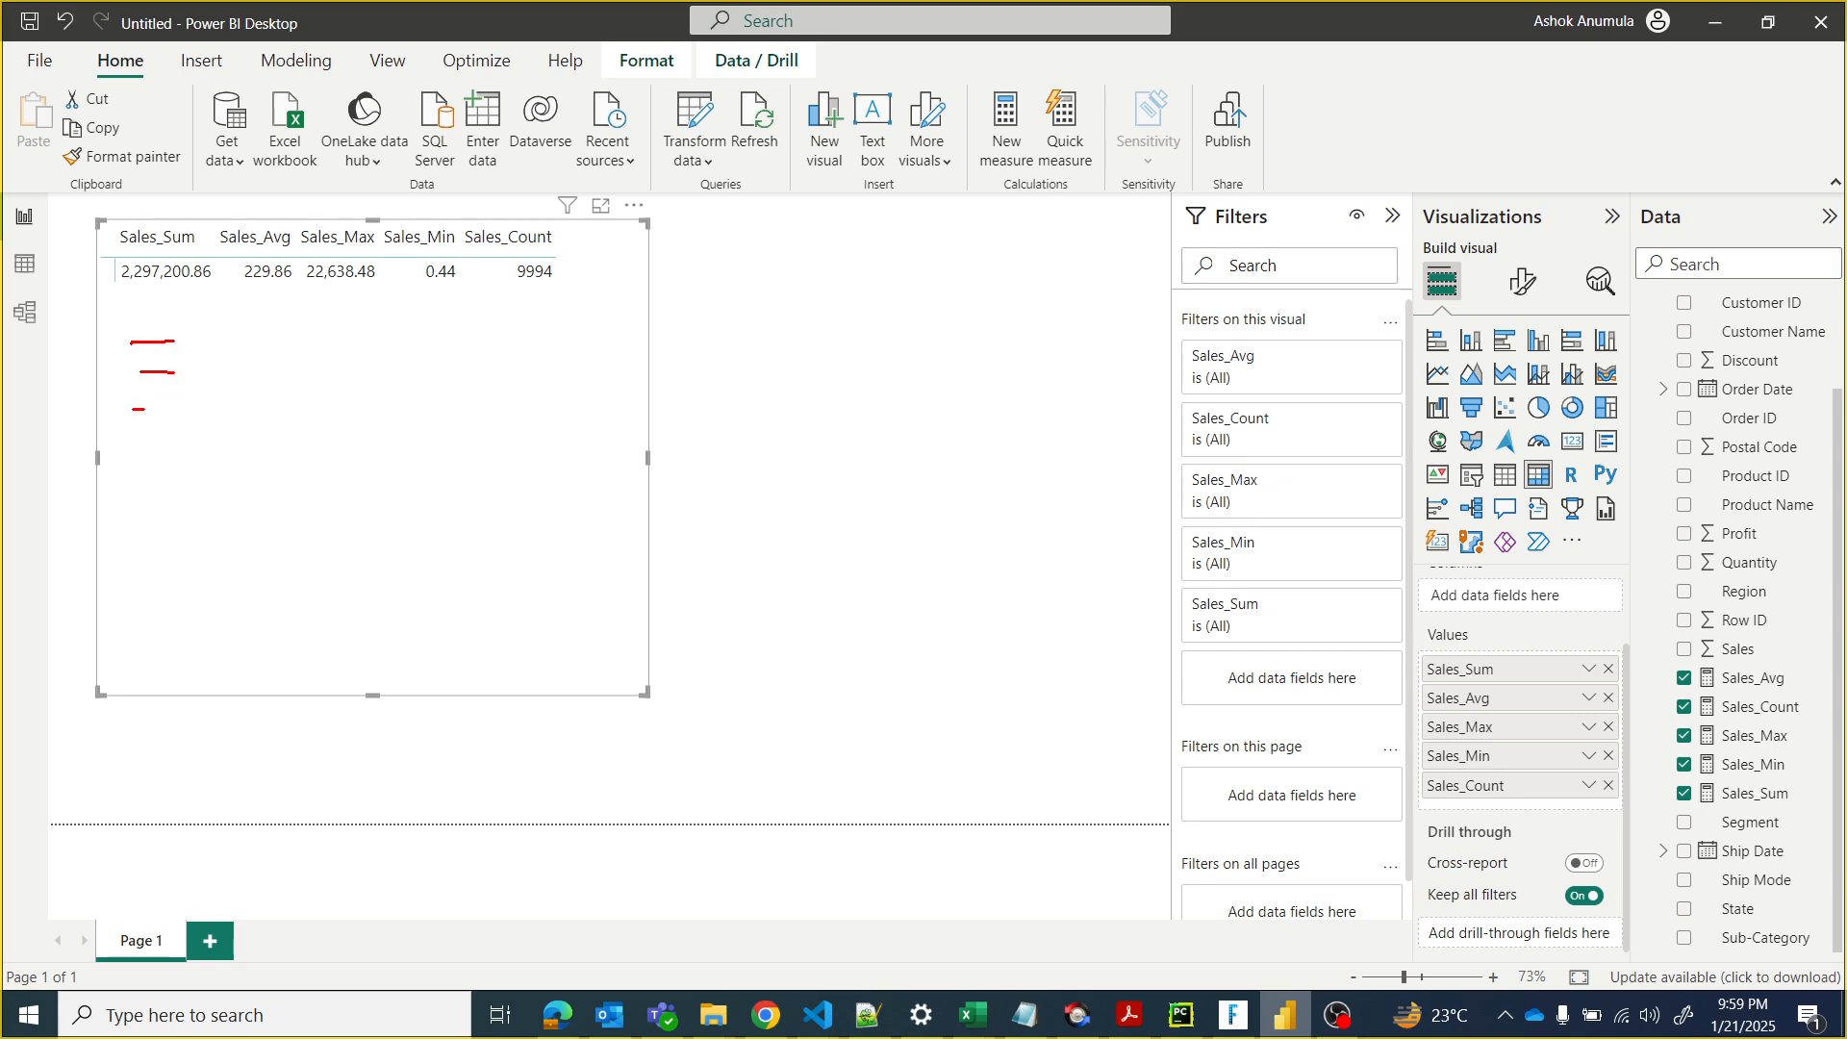
mouse_move(144, 409)
left_mouse_down()
mouse_move(176, 408)
mouse_move(199, 492)
left_mouse_up()
key("Escape")
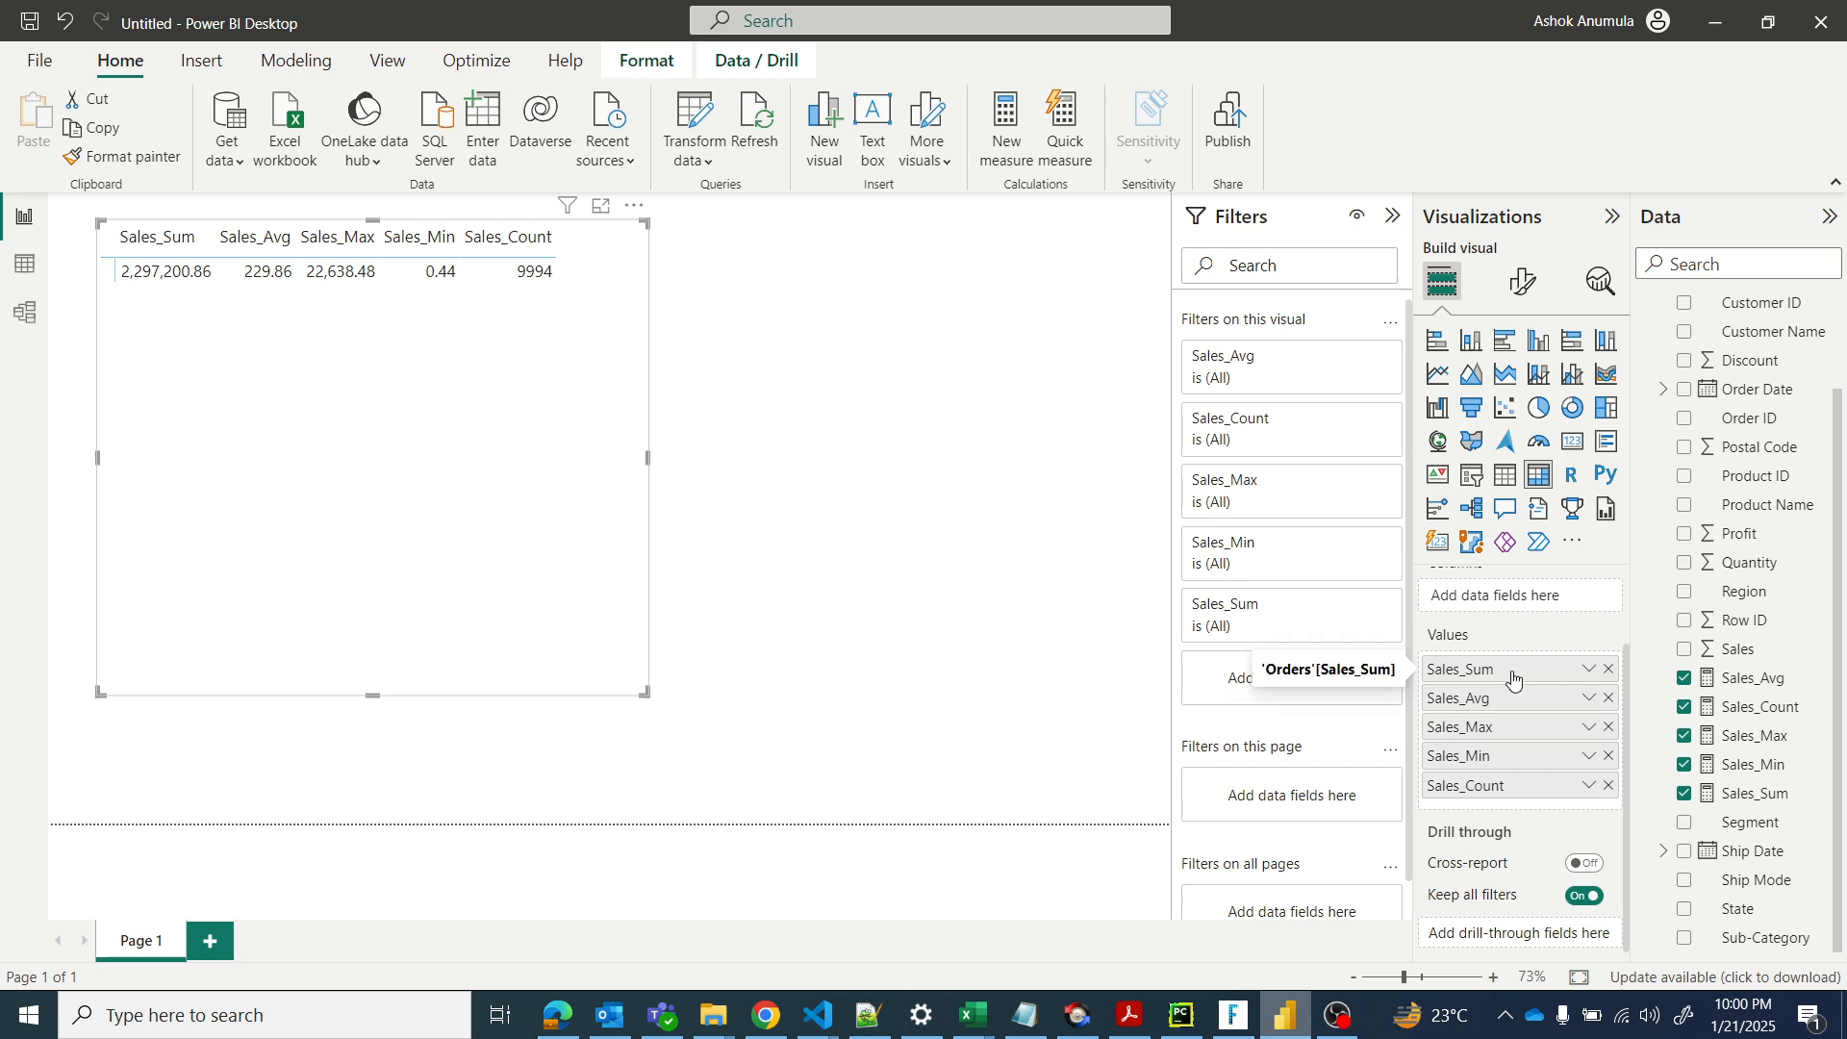
Step: Turn on the matrix's option to switch values to rows in its Values formatting, and deselect the visual
left_click(1526, 284)
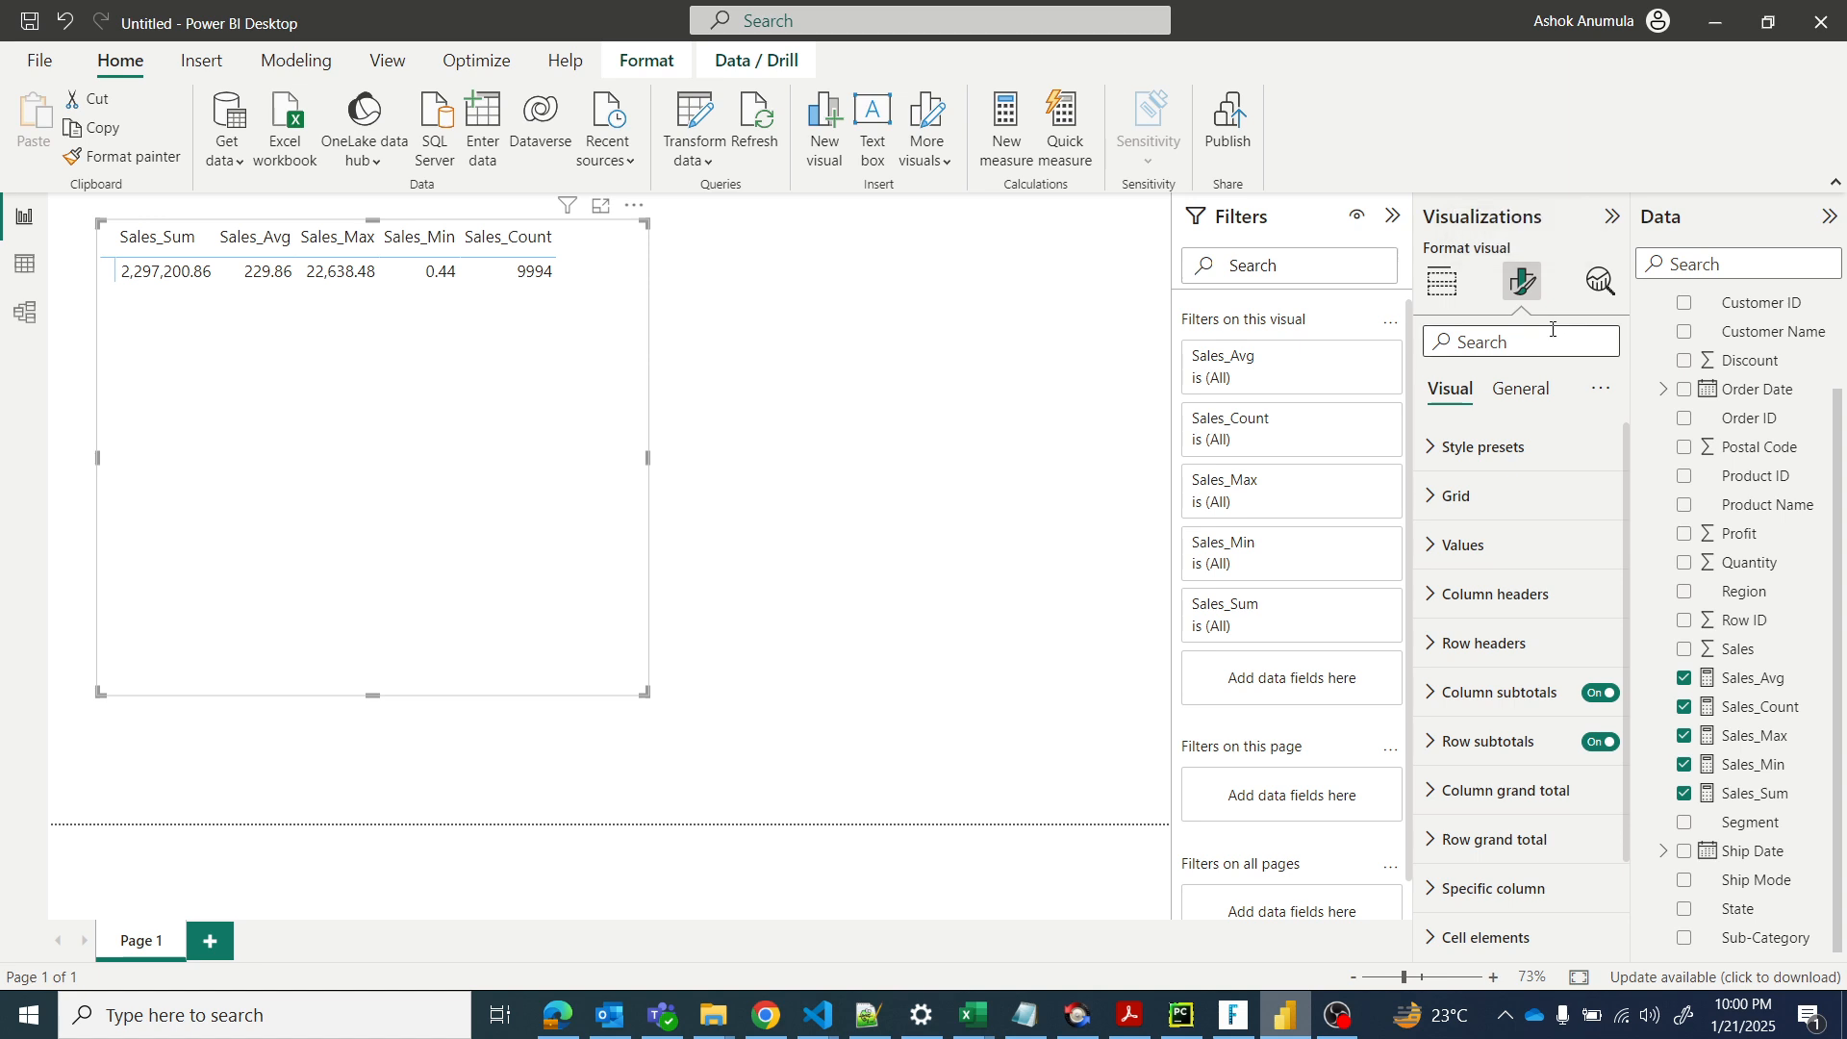
left_click(1428, 546)
scroll(1511, 540, "down", 4)
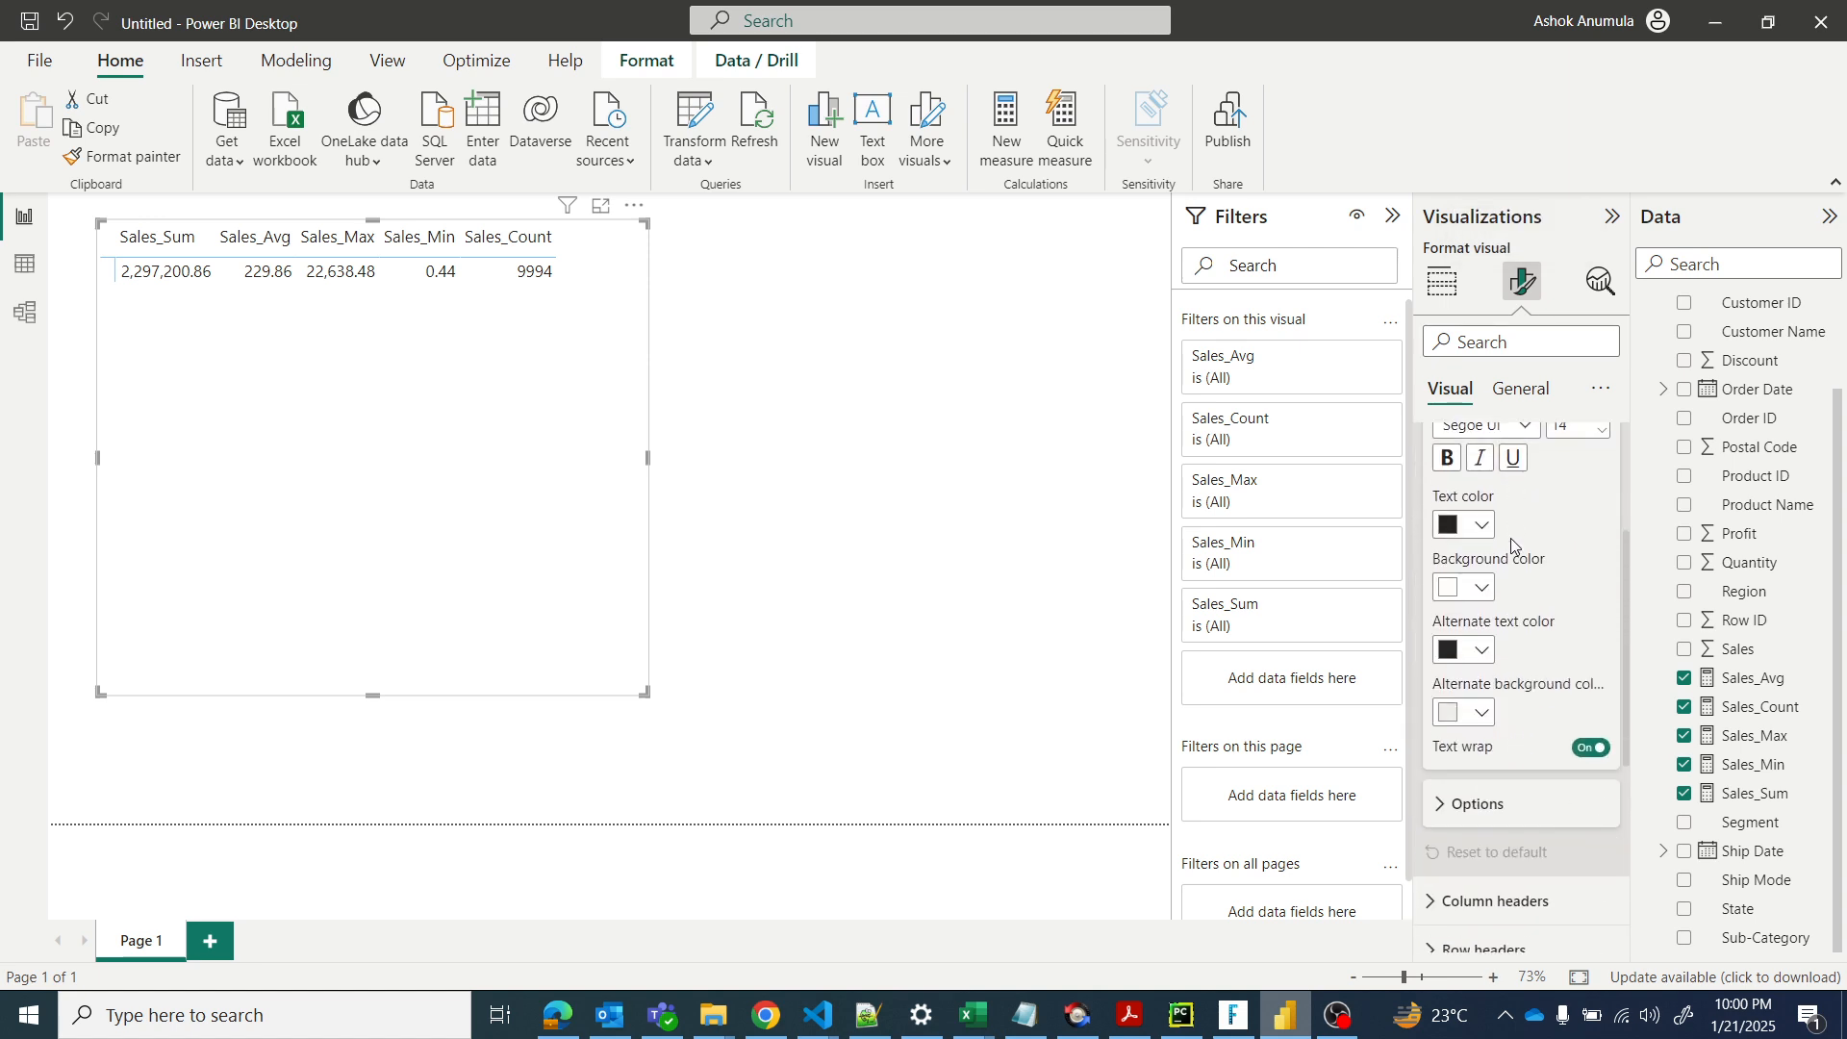
left_click(1457, 685)
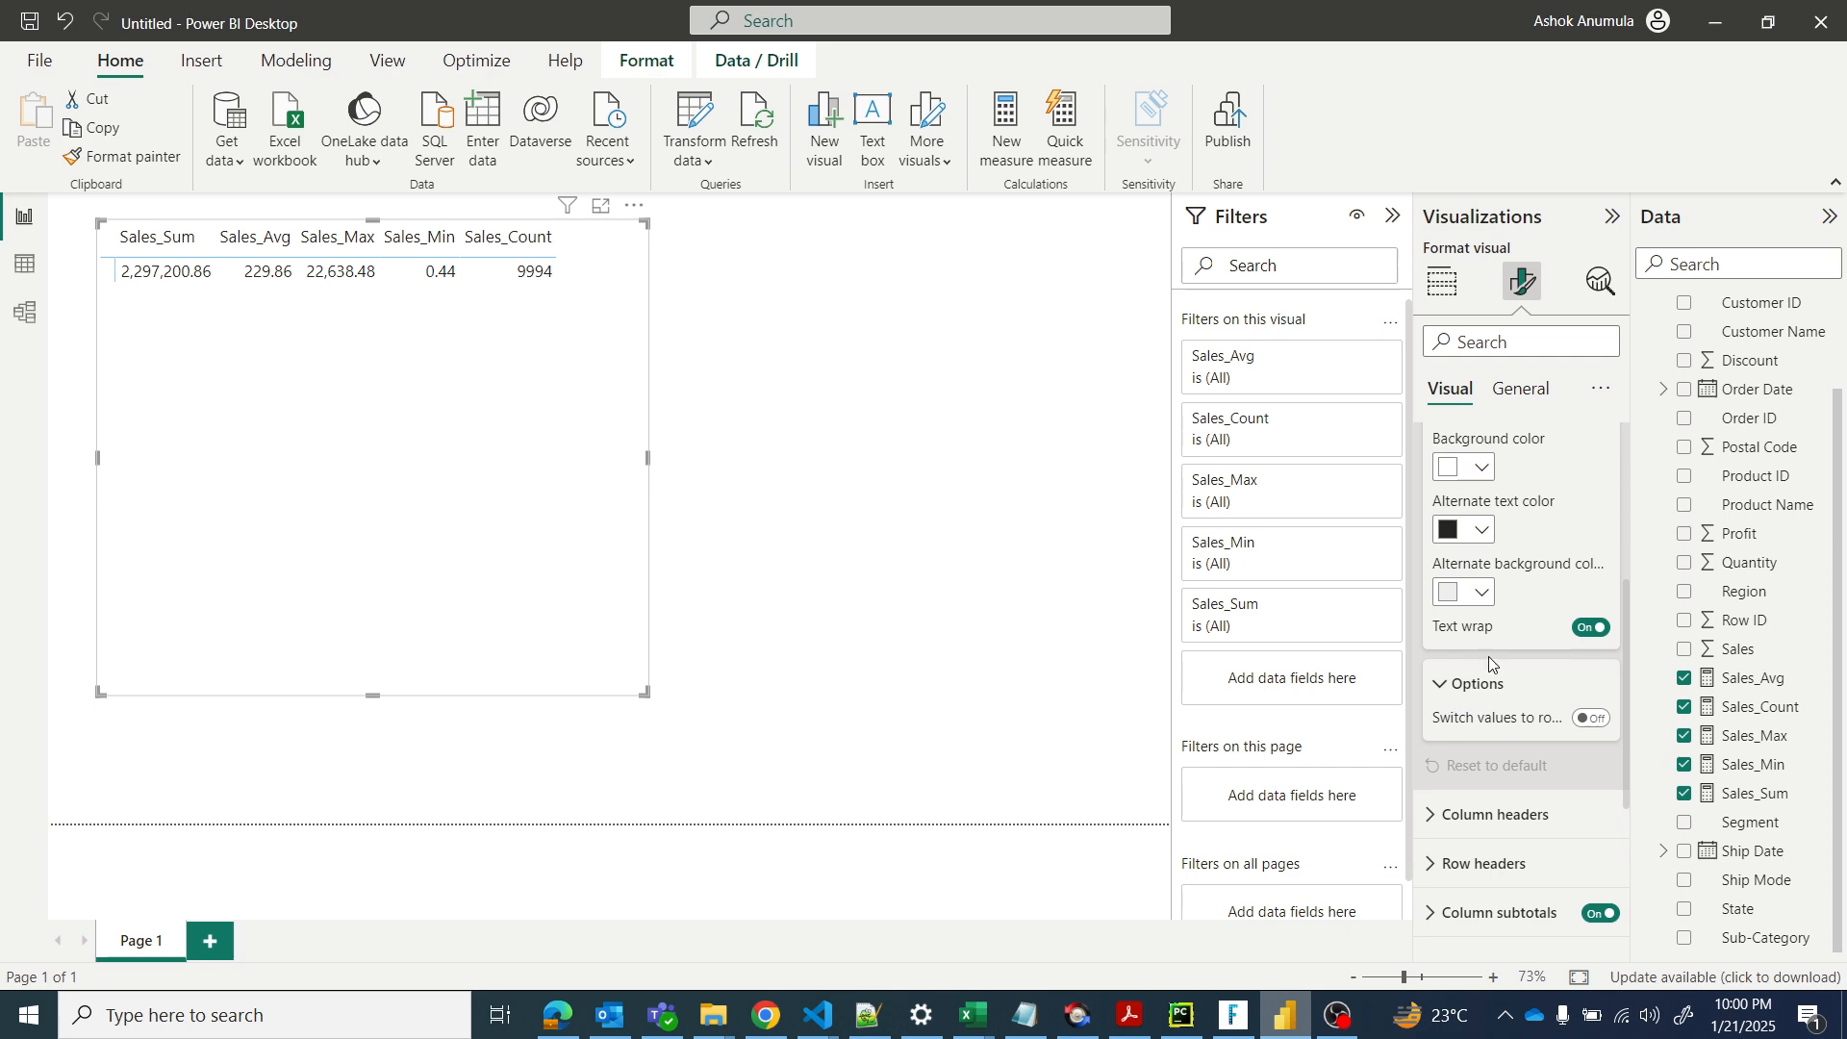
scroll(1501, 626, "down", 1)
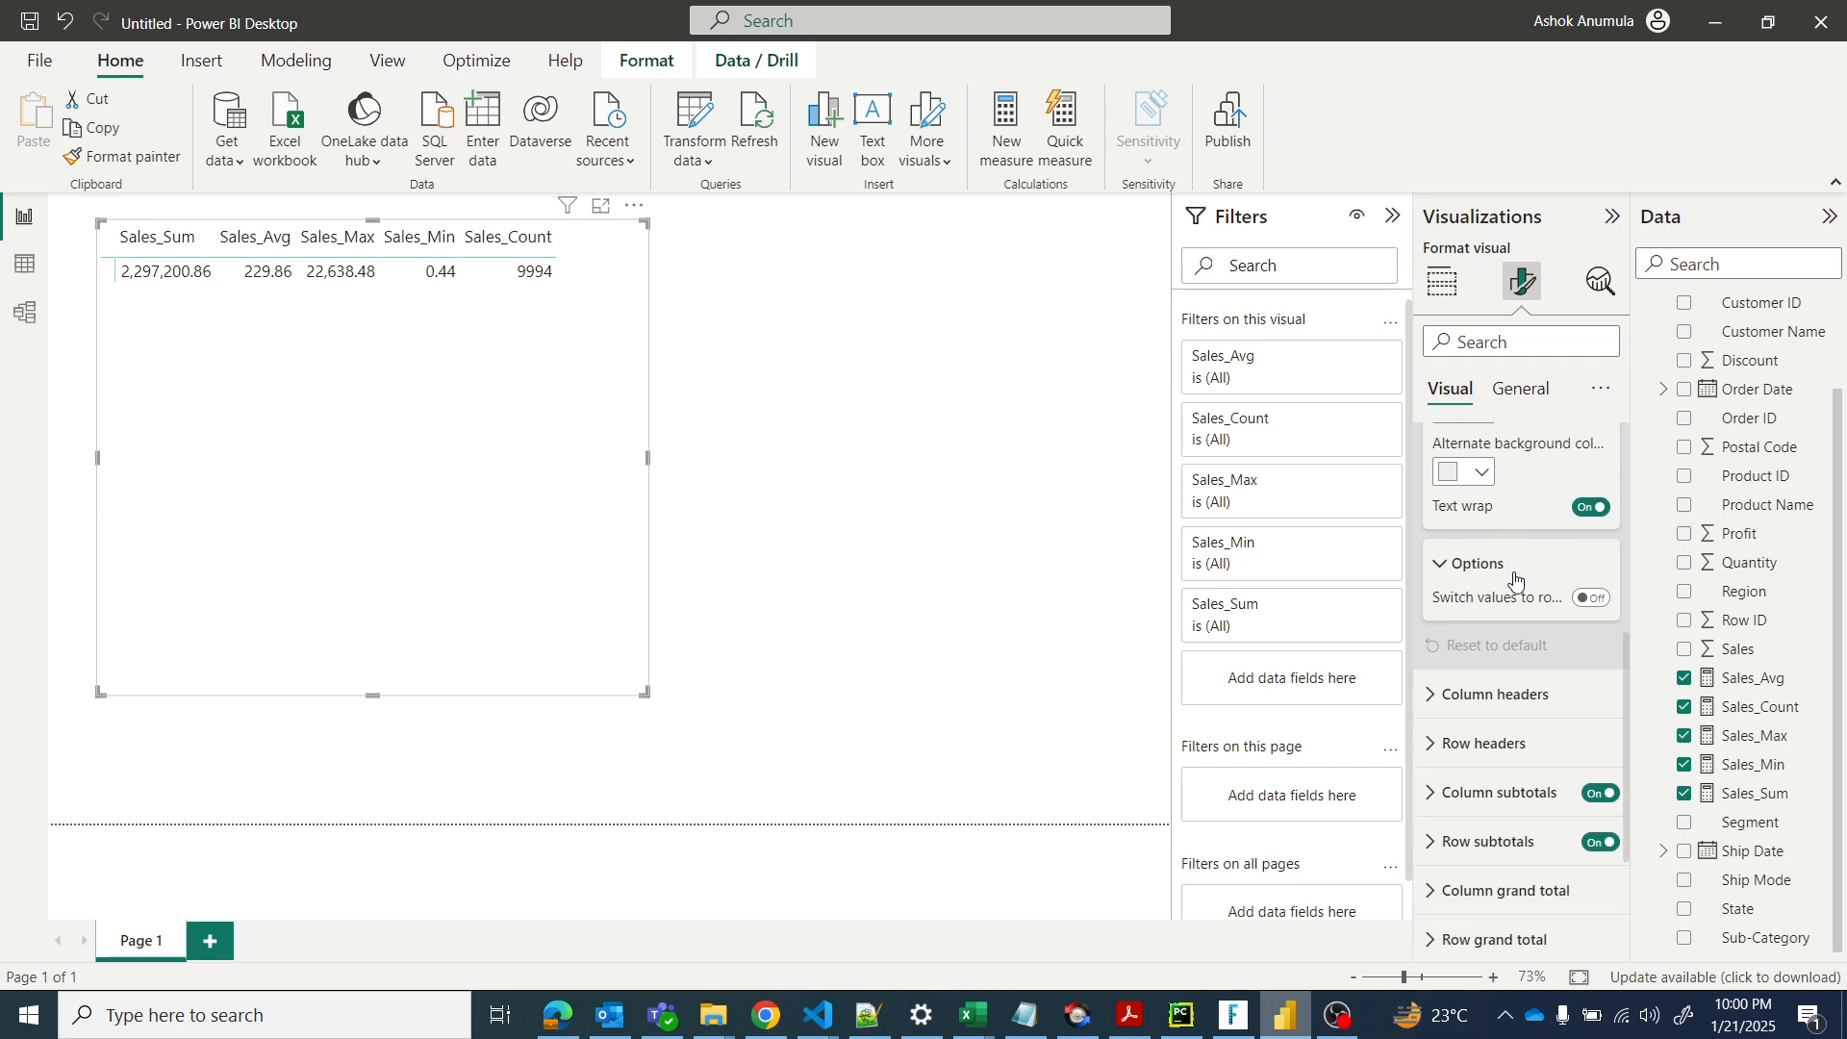
left_click(1592, 599)
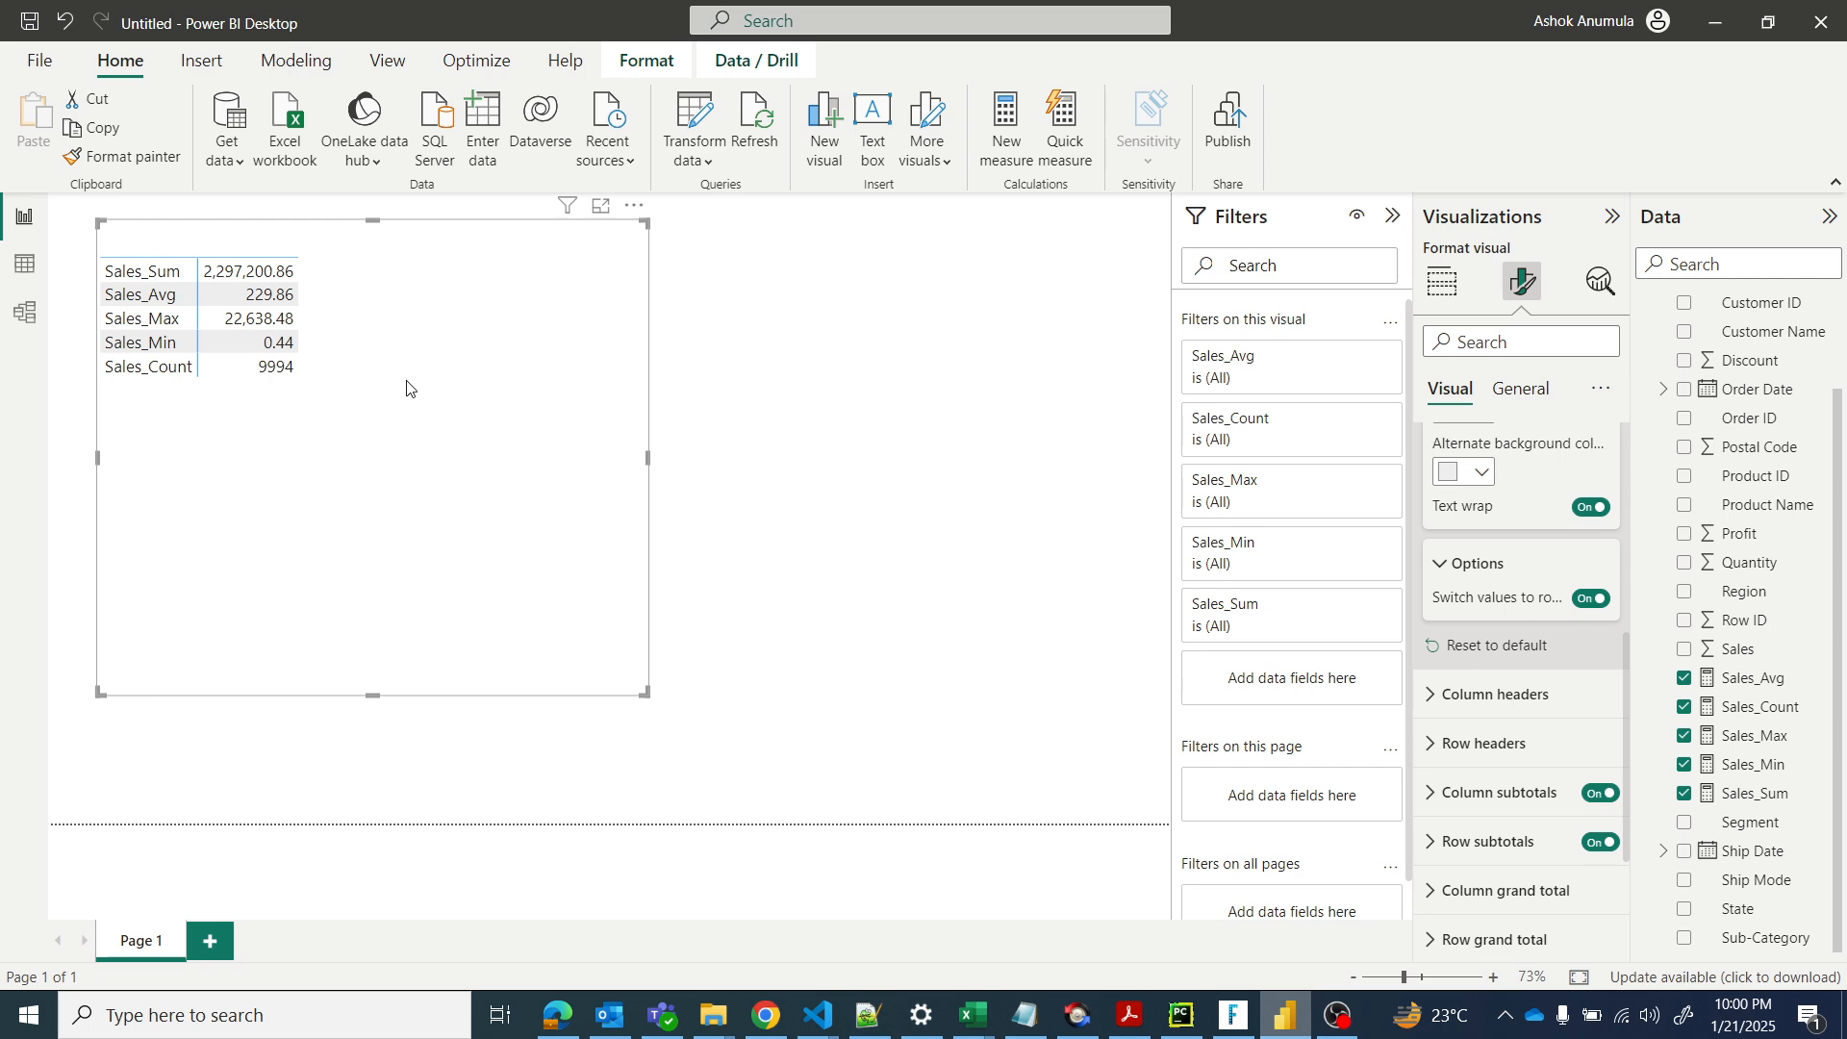
left_click(733, 413)
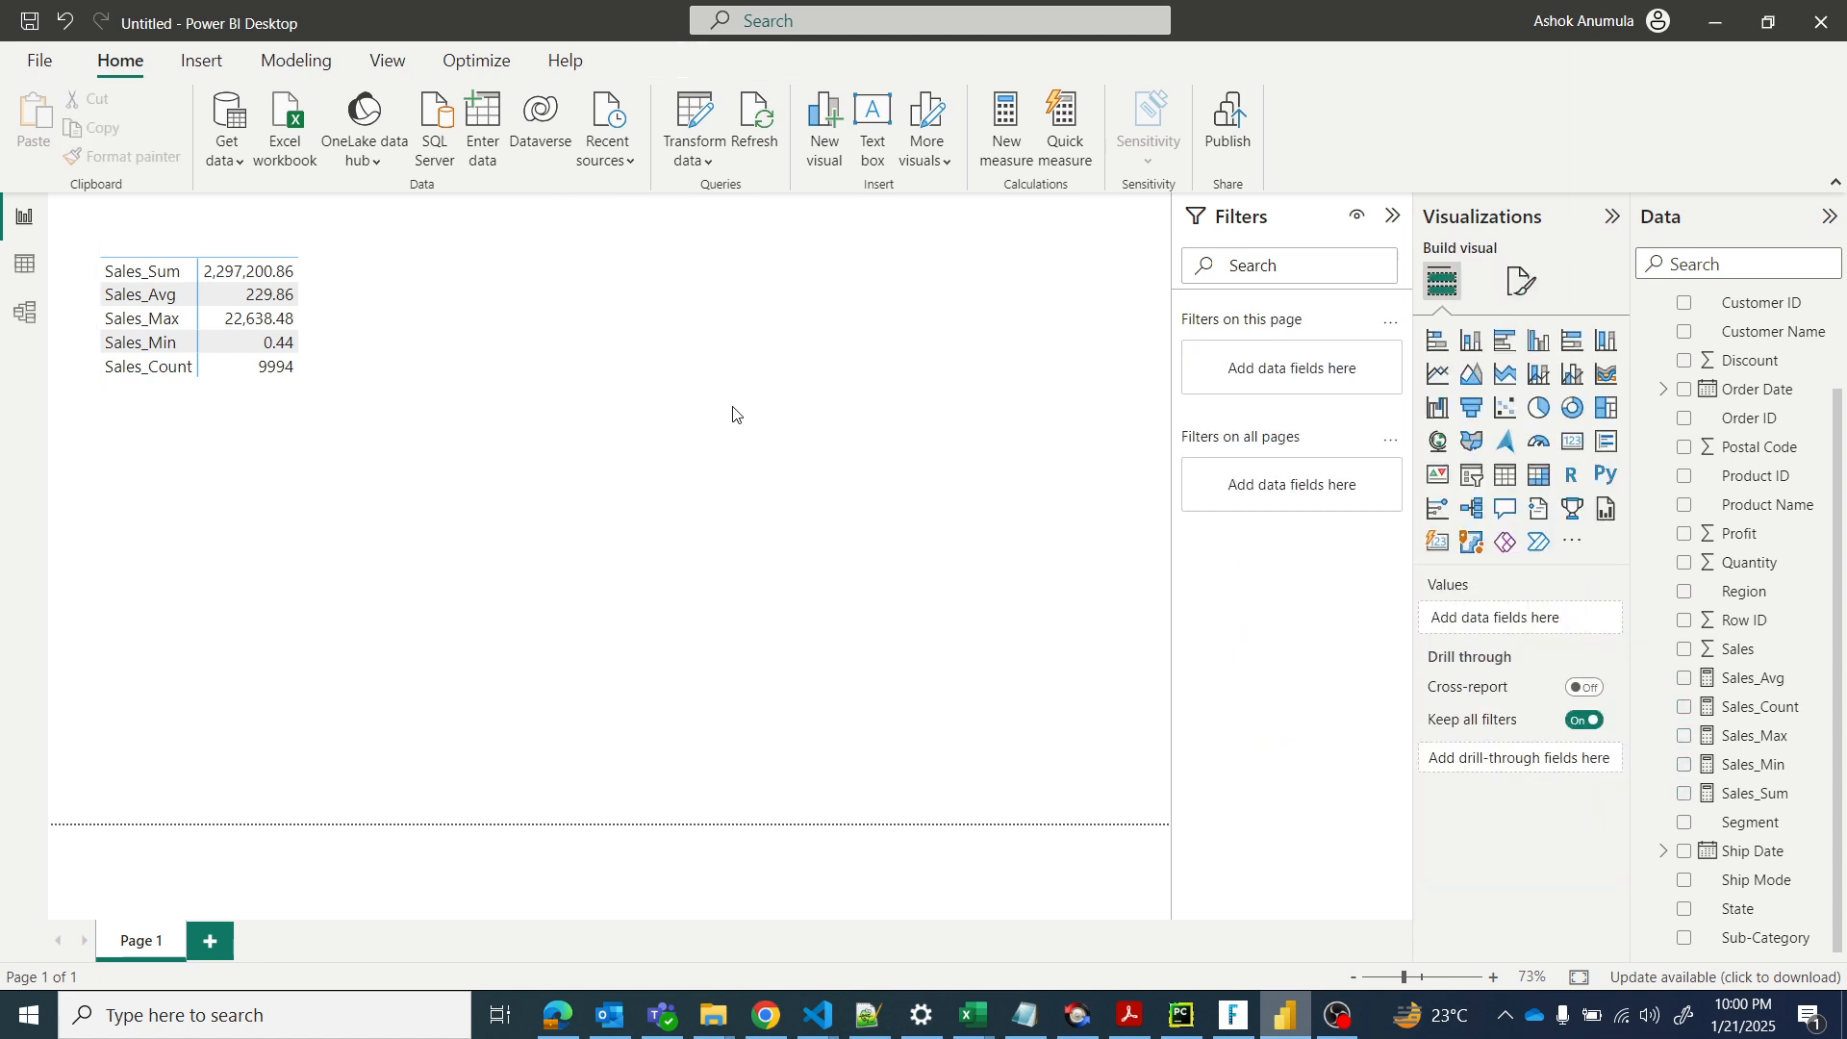